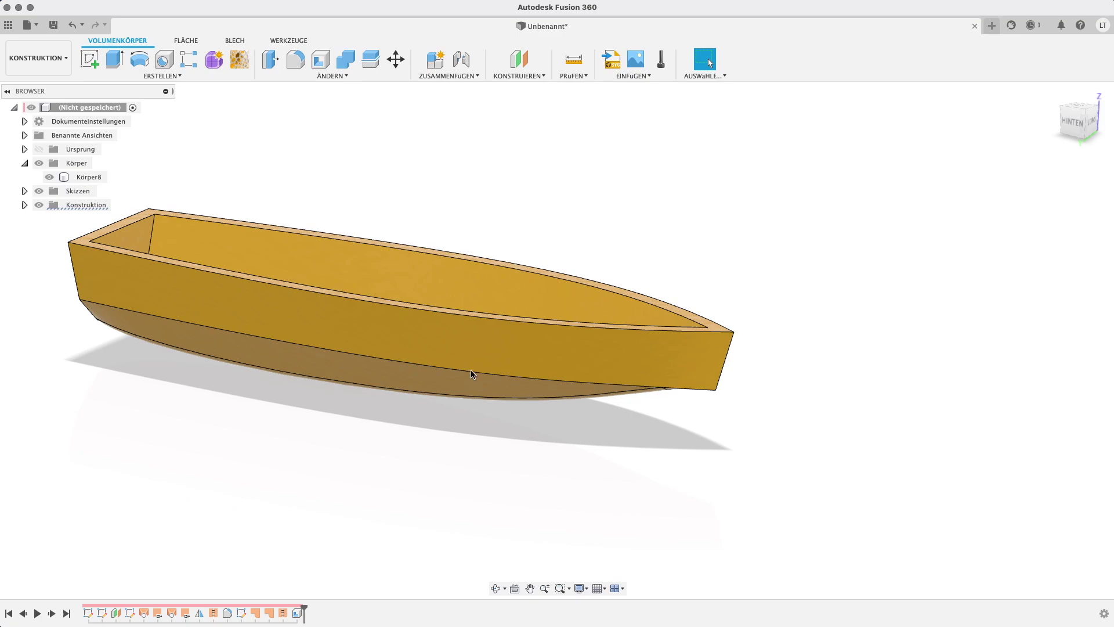
Inspect the finished hull, clear the Körper8 selection, and switch to a new blank design.
mouse_move(764, 304)
middle_mouse_down("shift")
mouse_move(926, 373)
mouse_move(838, 378)
mouse_move(778, 357)
mouse_move(758, 311)
mouse_move(761, 244)
mouse_move(785, 154)
mouse_move(739, 381)
mouse_move(716, 391)
middle_mouse_up("shift")
scroll(714, 389, "up", 3)
scroll(713, 384, "down", 5)
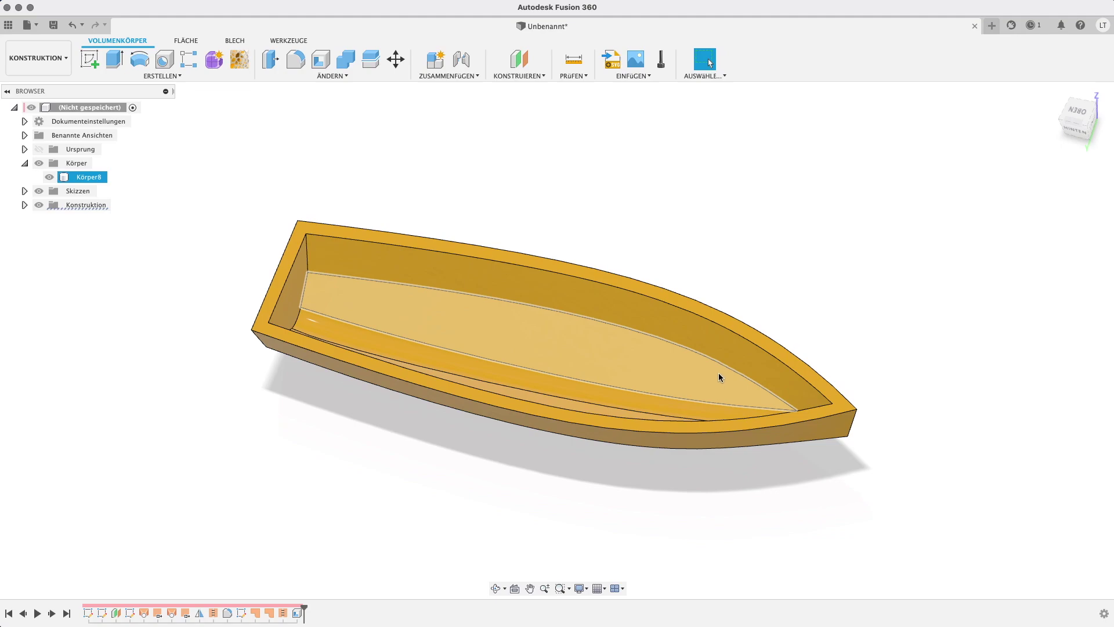
left_click(941, 347)
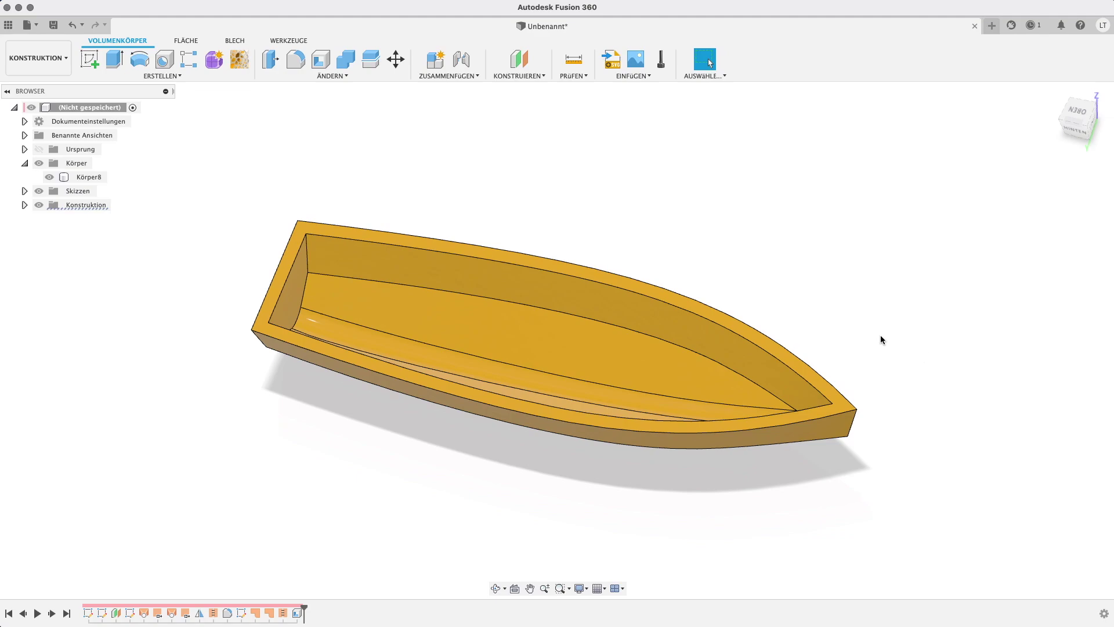
scroll(838, 347, "up", 3)
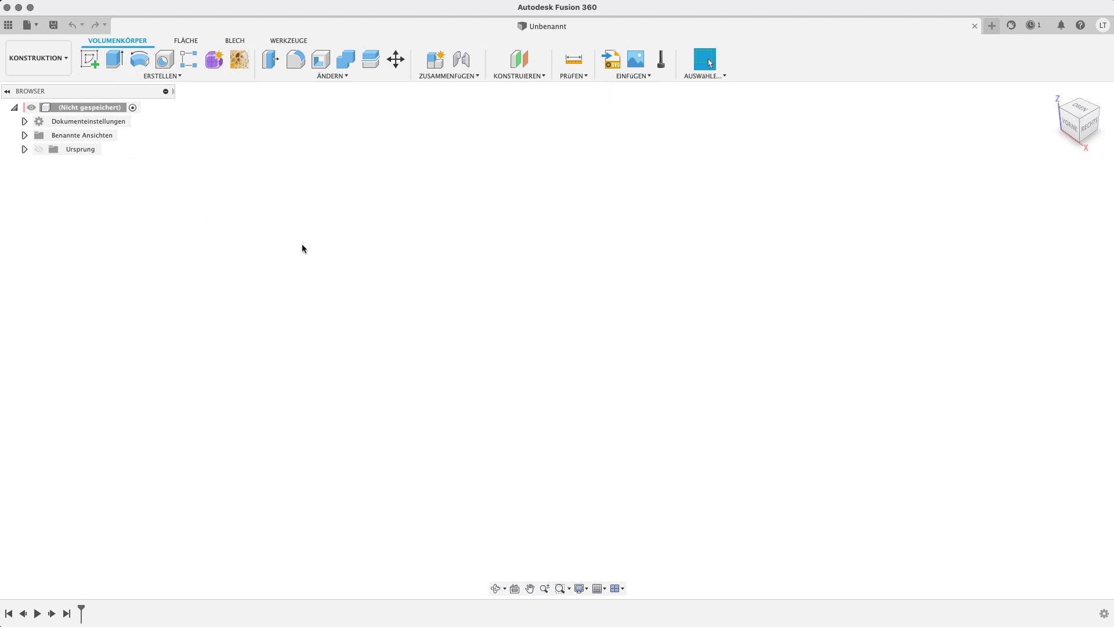
On the top plane, draw a horizontal line from the origin and make it construction.
left_click(95, 62)
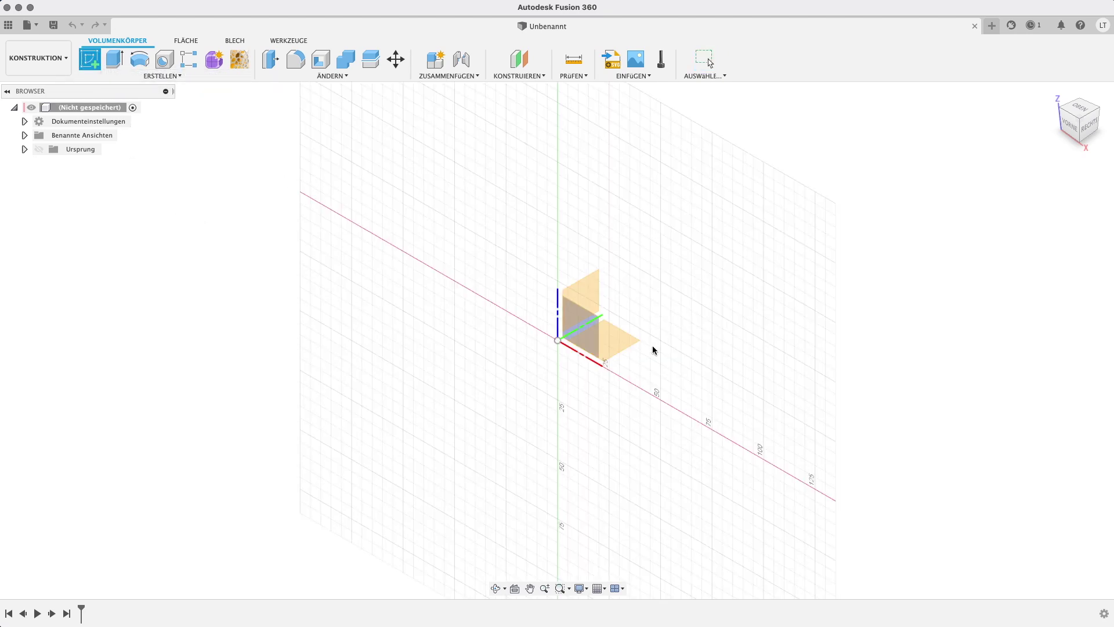
left_click(626, 342)
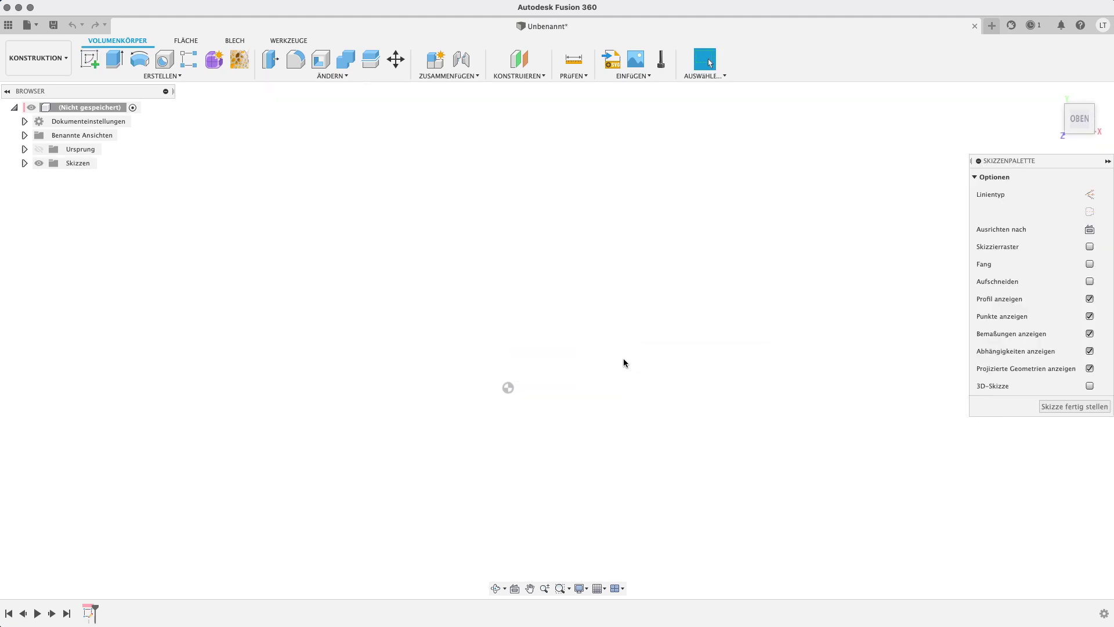
key("l")
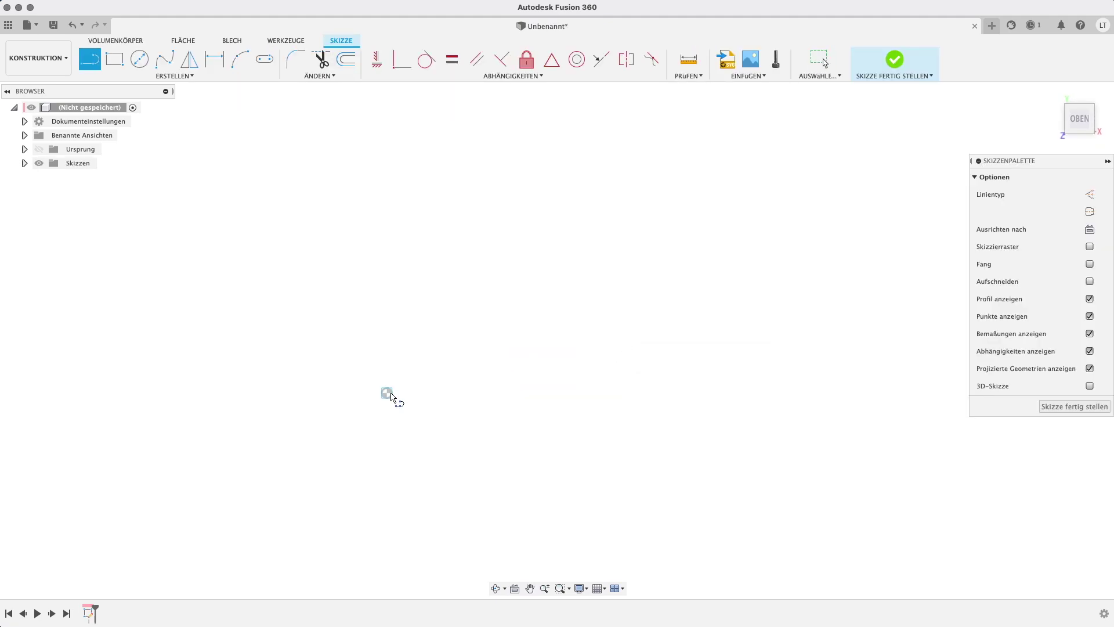
left_click(387, 393)
left_click(787, 393)
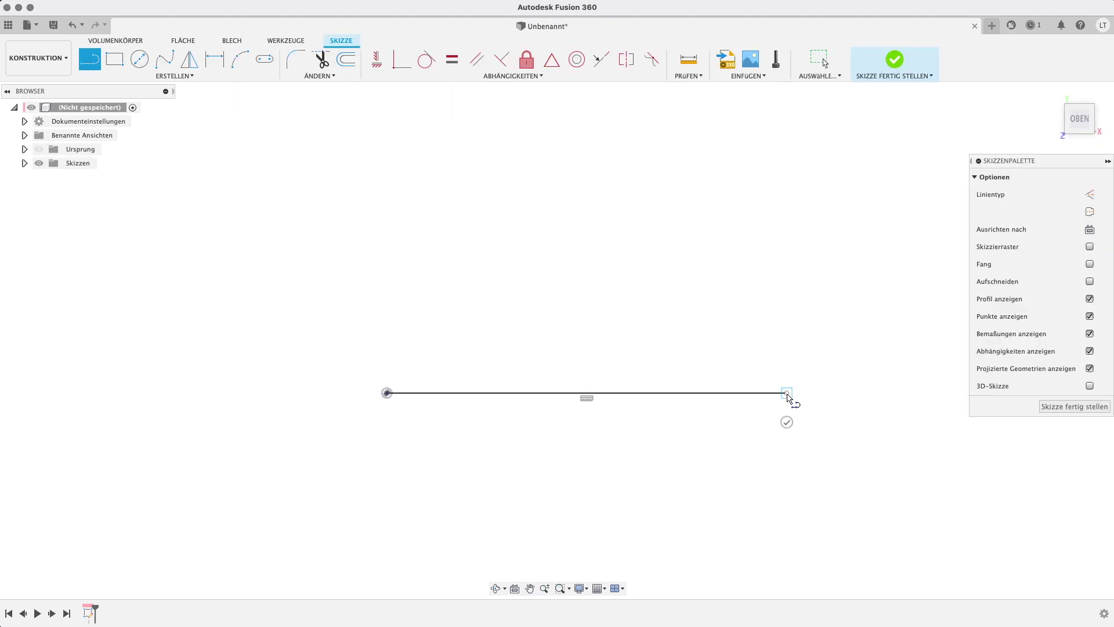
key("Escape")
left_click(766, 392)
key("x")
left_click(214, 373)
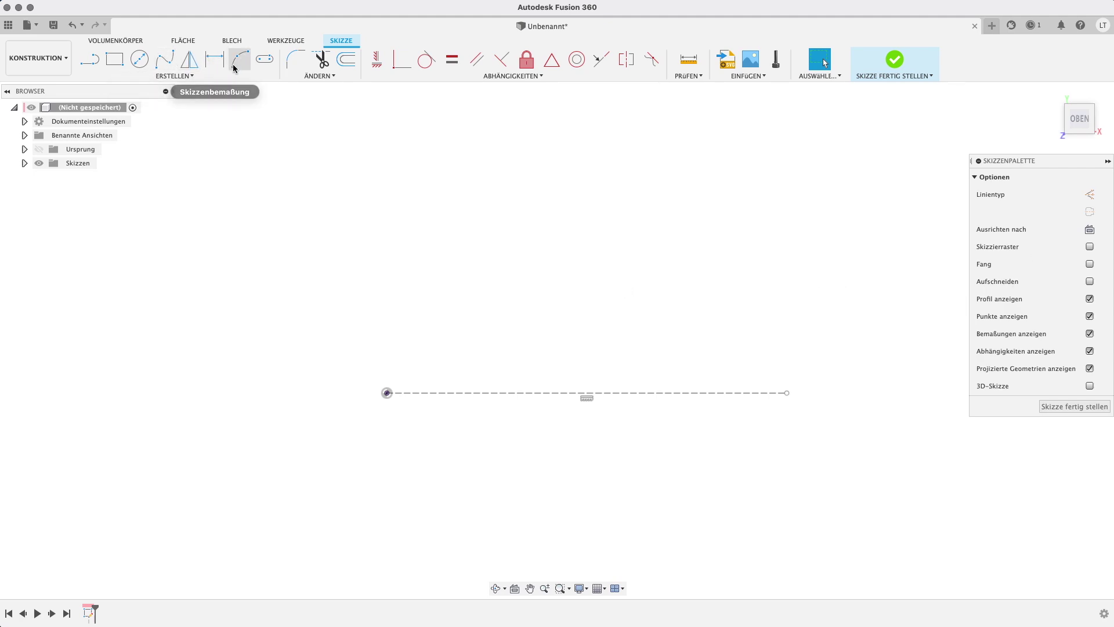
Draw a four-point fit spline arching above the line, adjust its points, and finish the sketch.
left_click(164, 59)
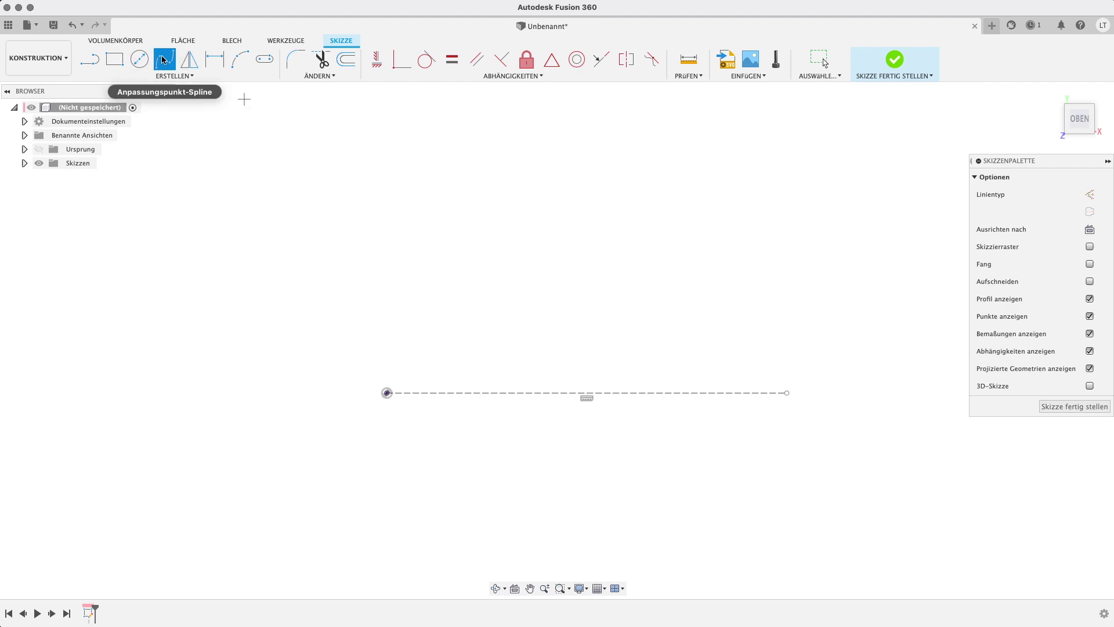
left_click(387, 393)
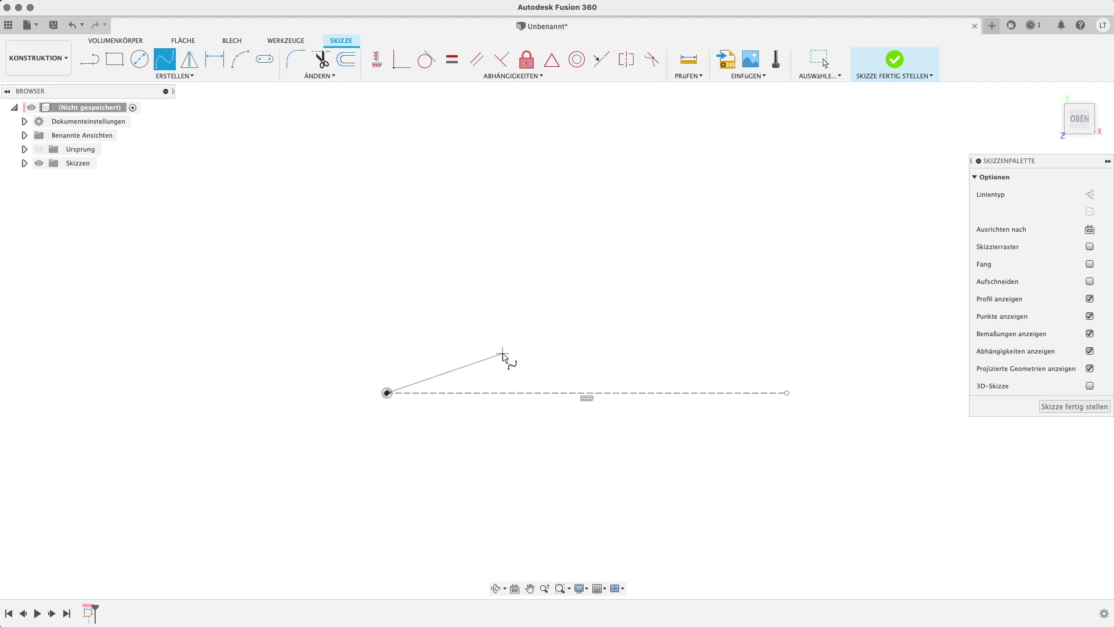
left_click(492, 346)
left_click(611, 337)
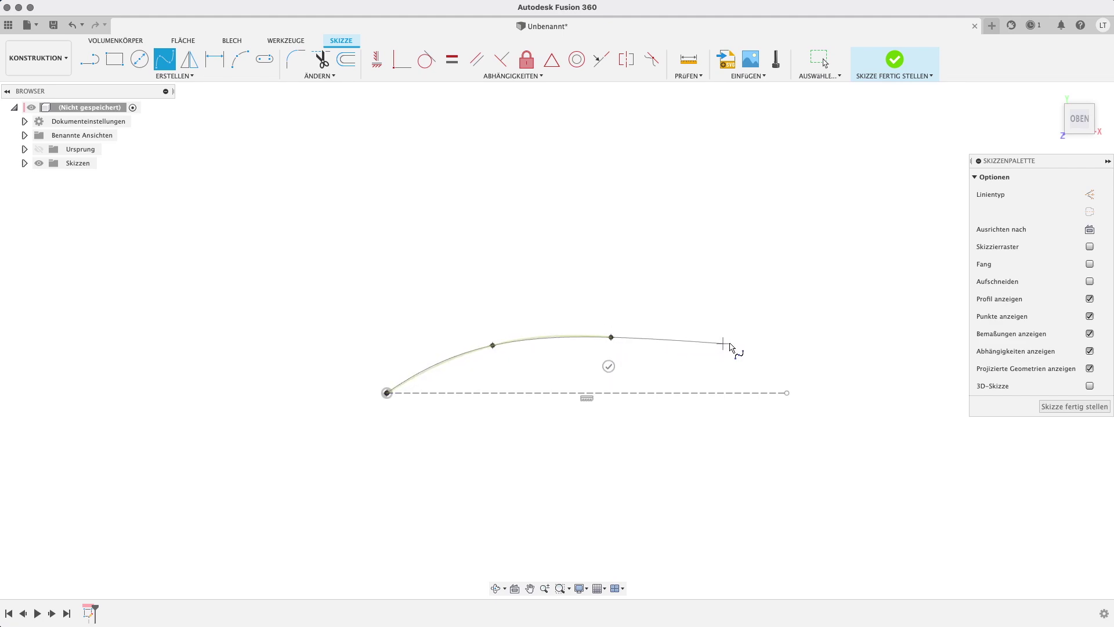
left_click(783, 347)
key("Escape")
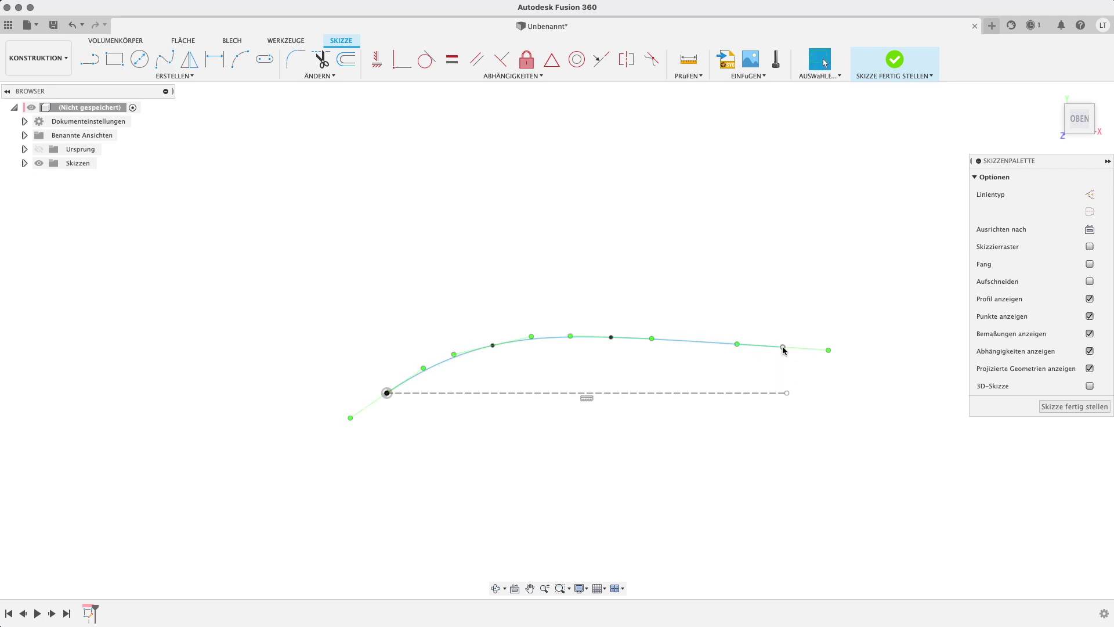
scroll(622, 378, "up", 3)
middle_click_drag(622, 378, 584, 359)
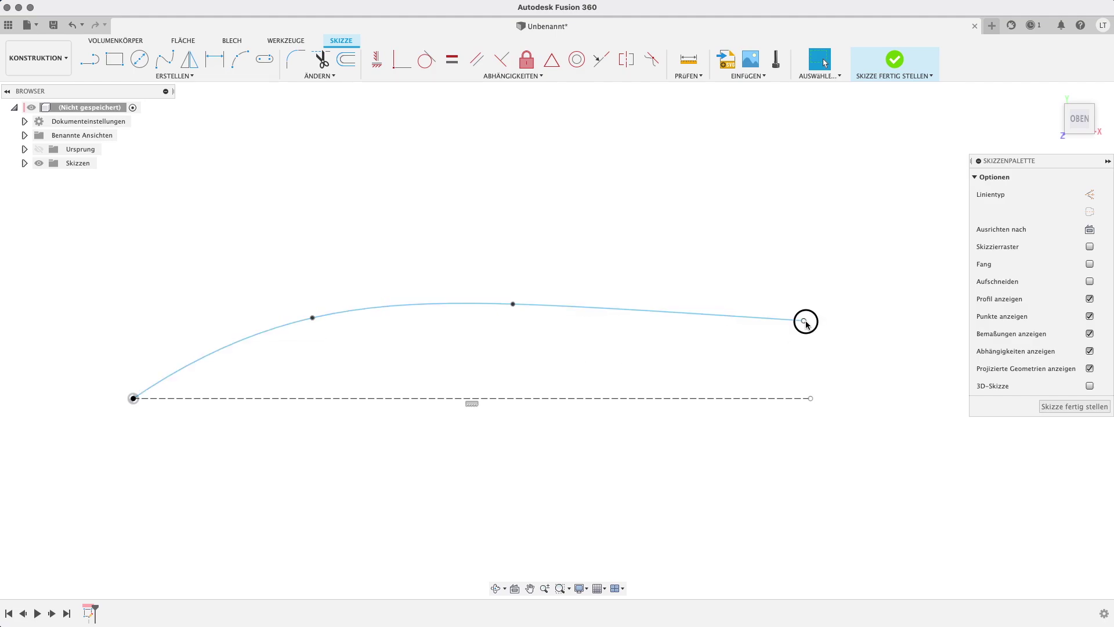
left_click_drag(805, 321, 812, 323)
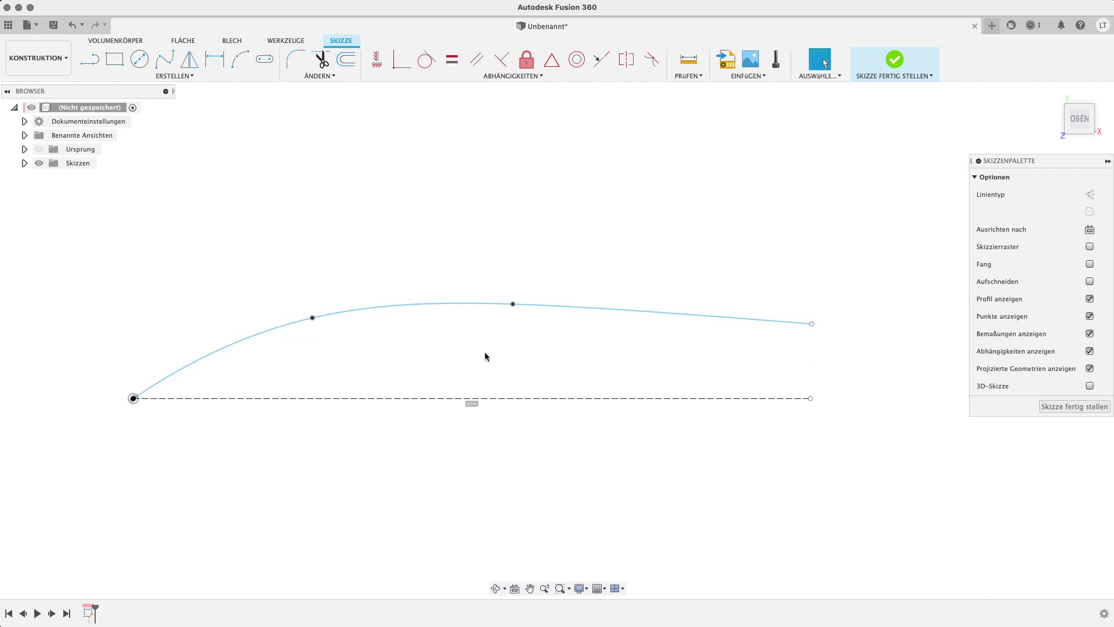
left_click_drag(513, 303, 517, 301)
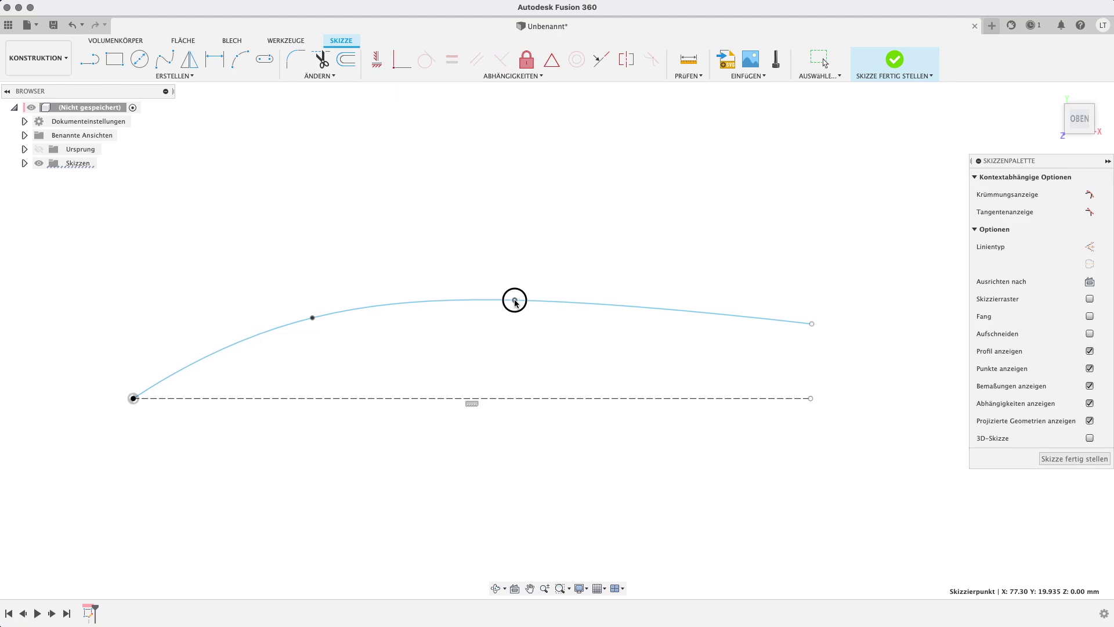
key("Escape")
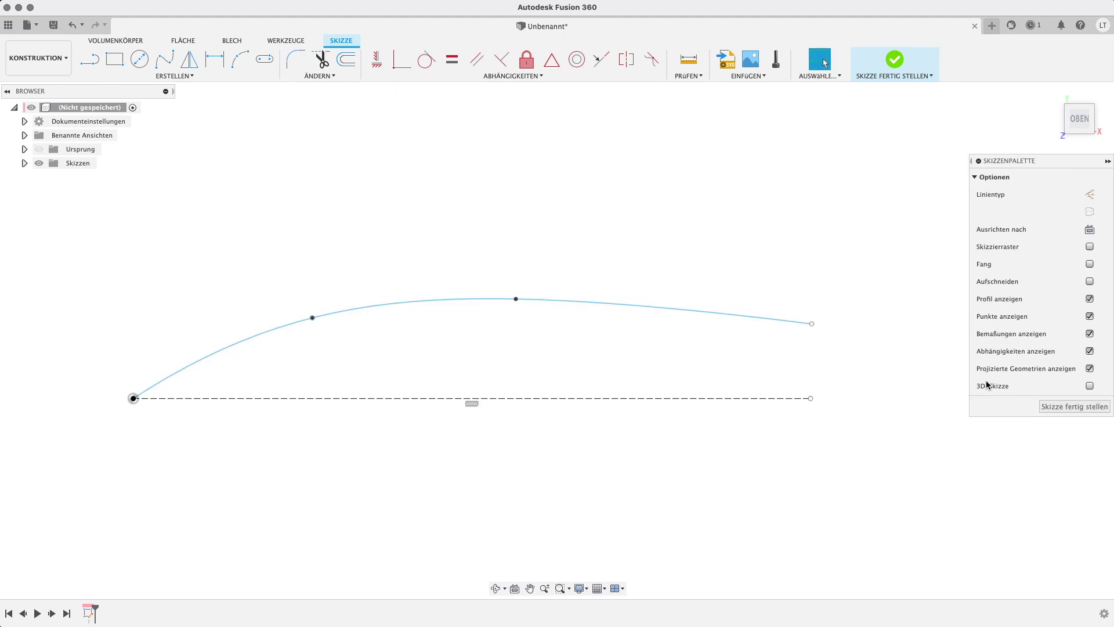
left_click(1050, 410)
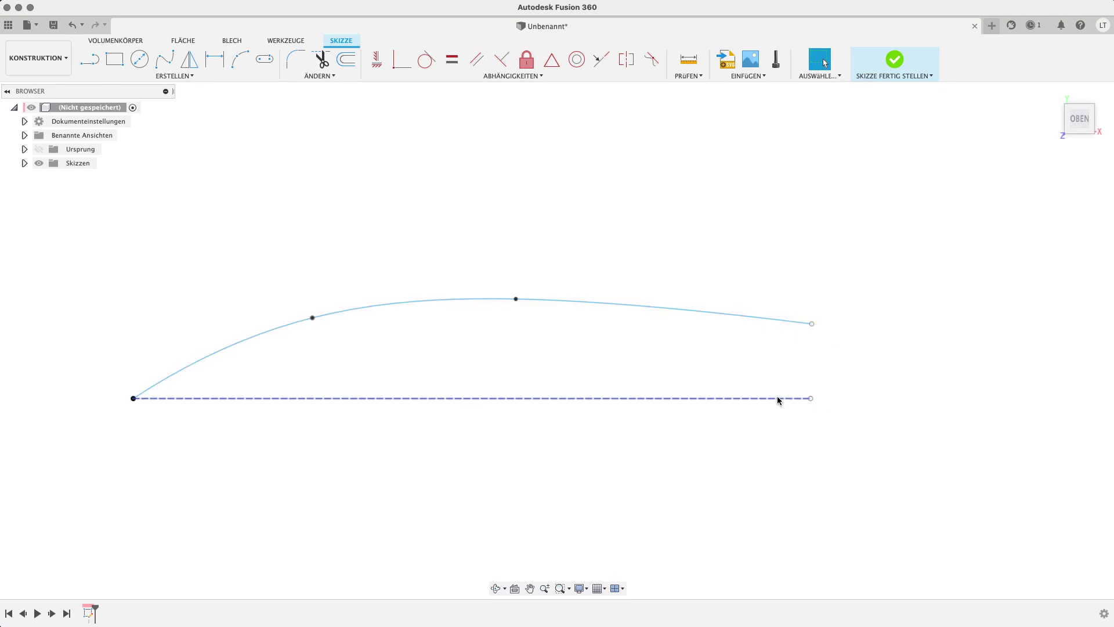
scroll(777, 396, "down", 3)
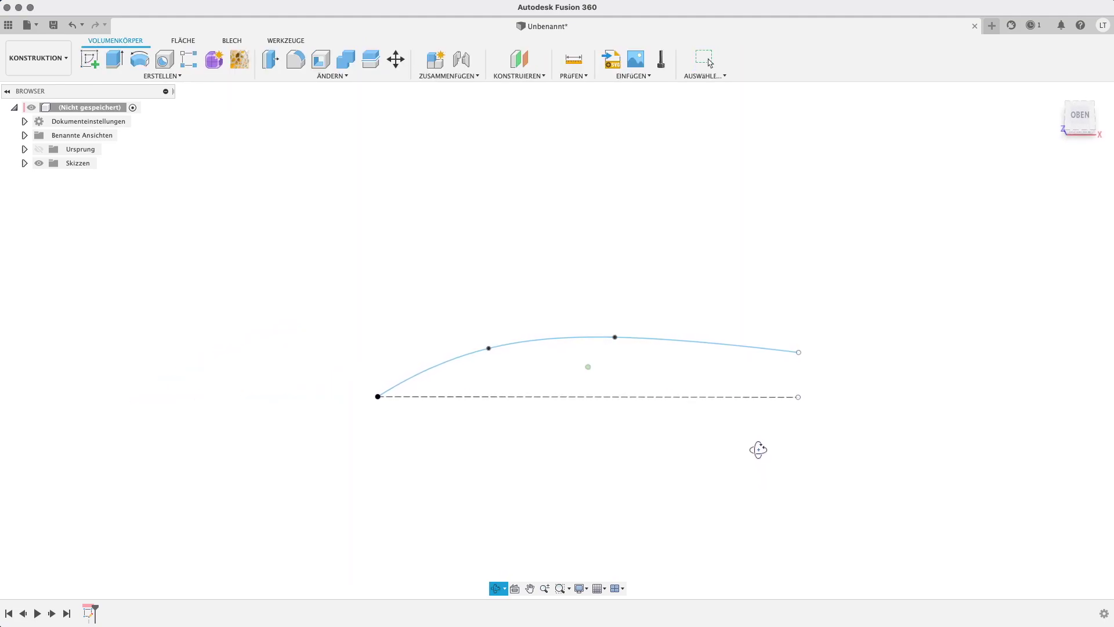
Orbit the view and start a new sketch on the front (VORNE) vertical plane.
left_click_drag(758, 462, 753, 450)
key("Escape")
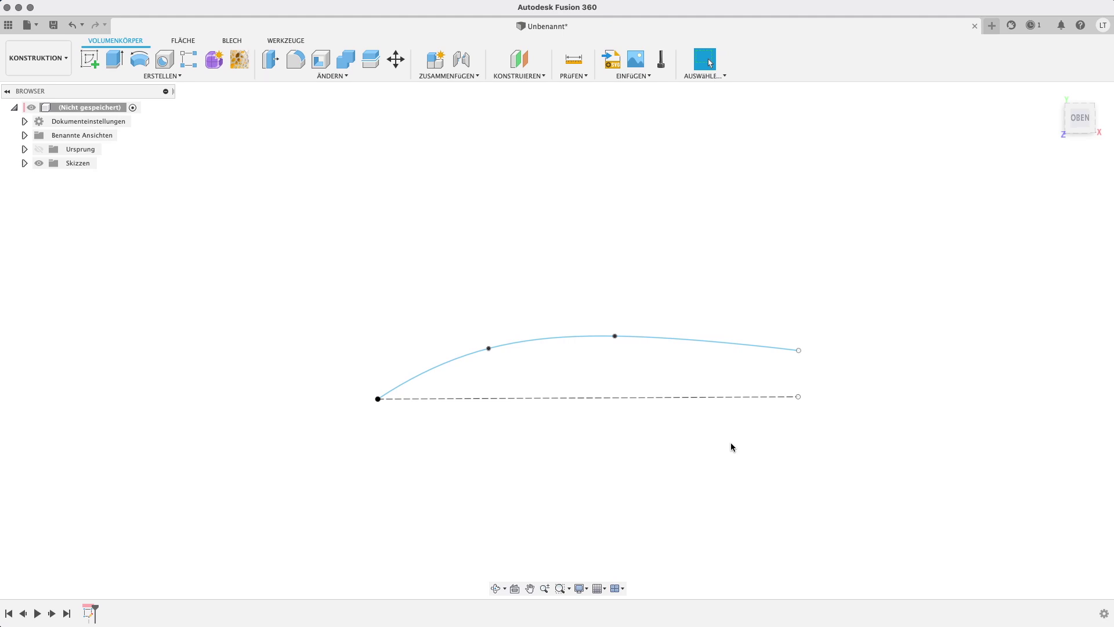
middle_click_drag(698, 405, 684, 394, "shift")
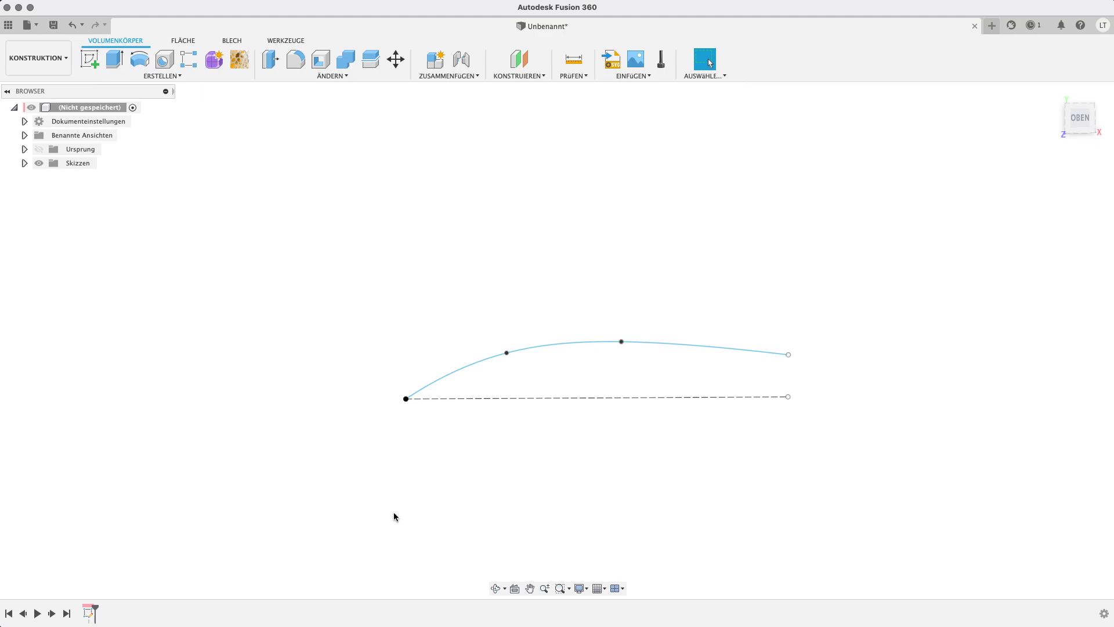
left_click(88, 63)
middle_click_drag(787, 464, 770, 390, "shift")
left_click_drag(771, 389, 591, 360)
left_click(441, 348)
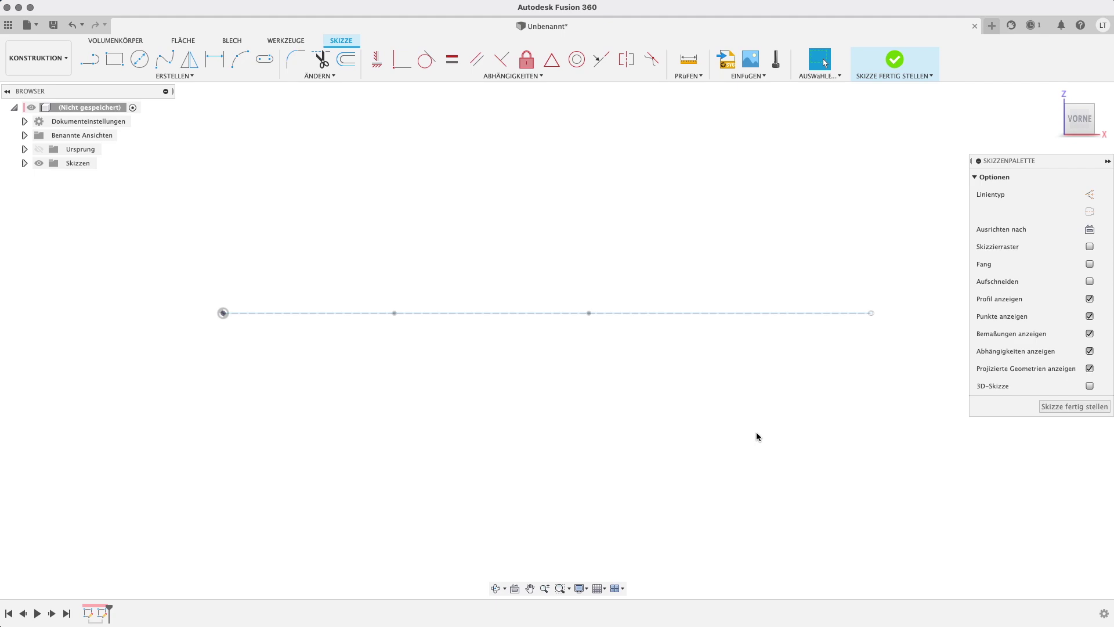
Project the spline's right end point into the front sketch and return to the front view.
key("p")
mouse_move(783, 395)
middle_mouse_down("shift")
mouse_move(845, 378)
mouse_move(768, 381)
mouse_move(839, 385)
middle_mouse_up("shift")
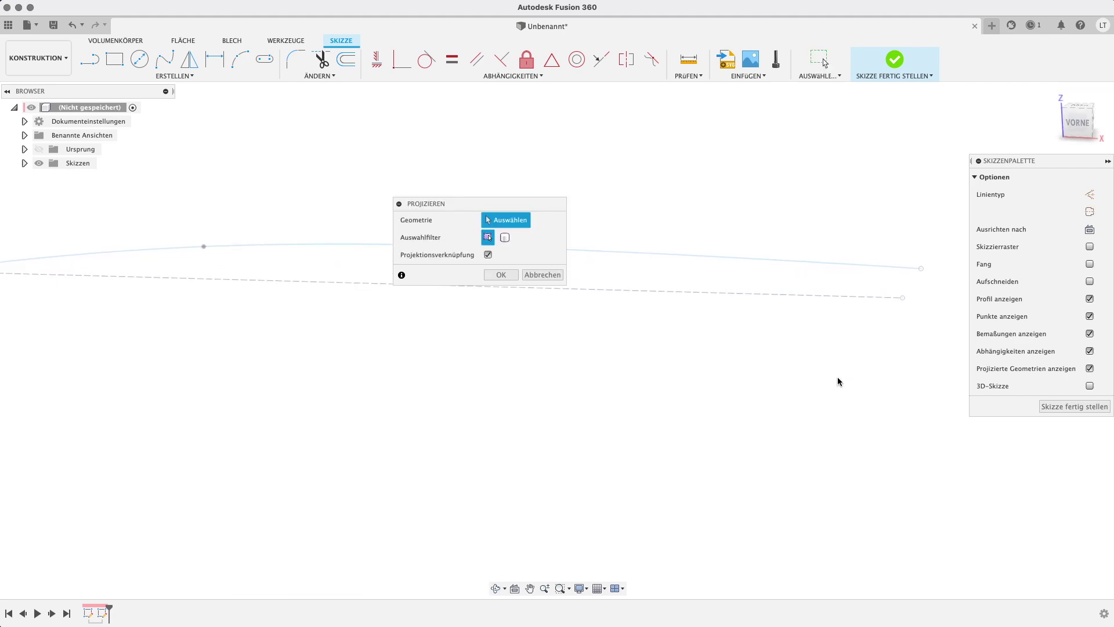
left_click(923, 270)
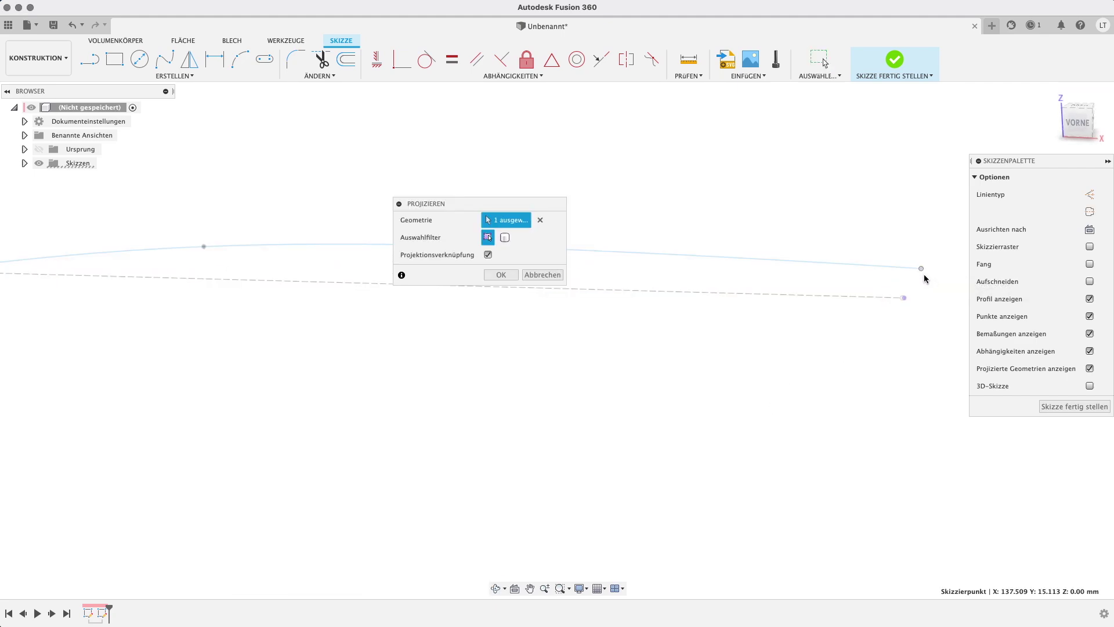
key("Return")
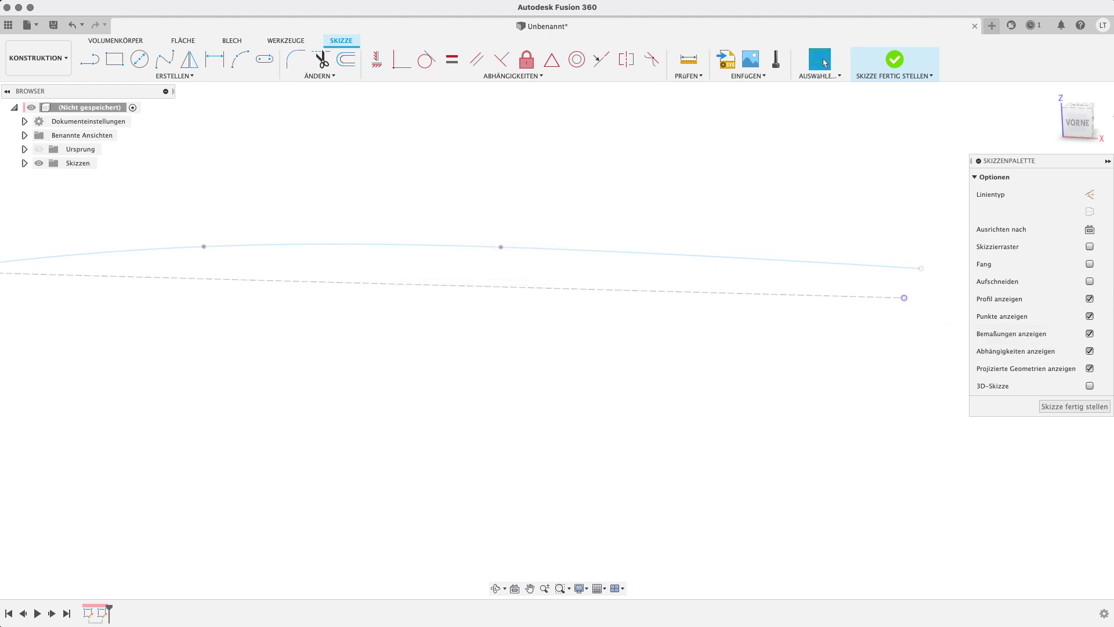
left_click(1076, 120)
middle_click_drag(794, 392, 703, 399)
Draw a vertical construction line dropping straight down from the projected point.
key("l")
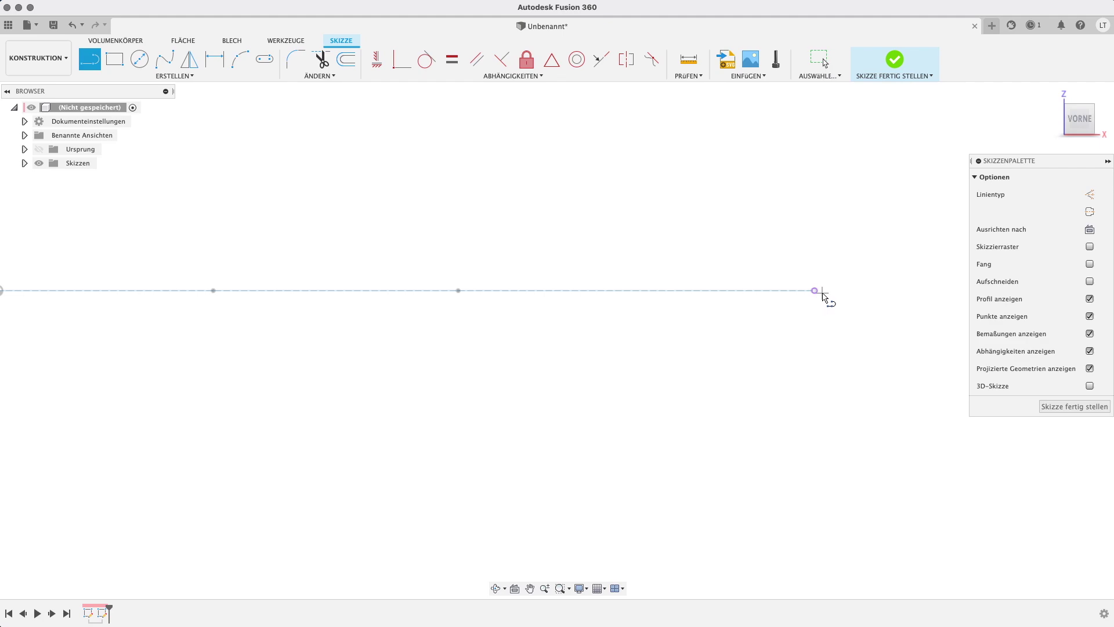
left_click(815, 290)
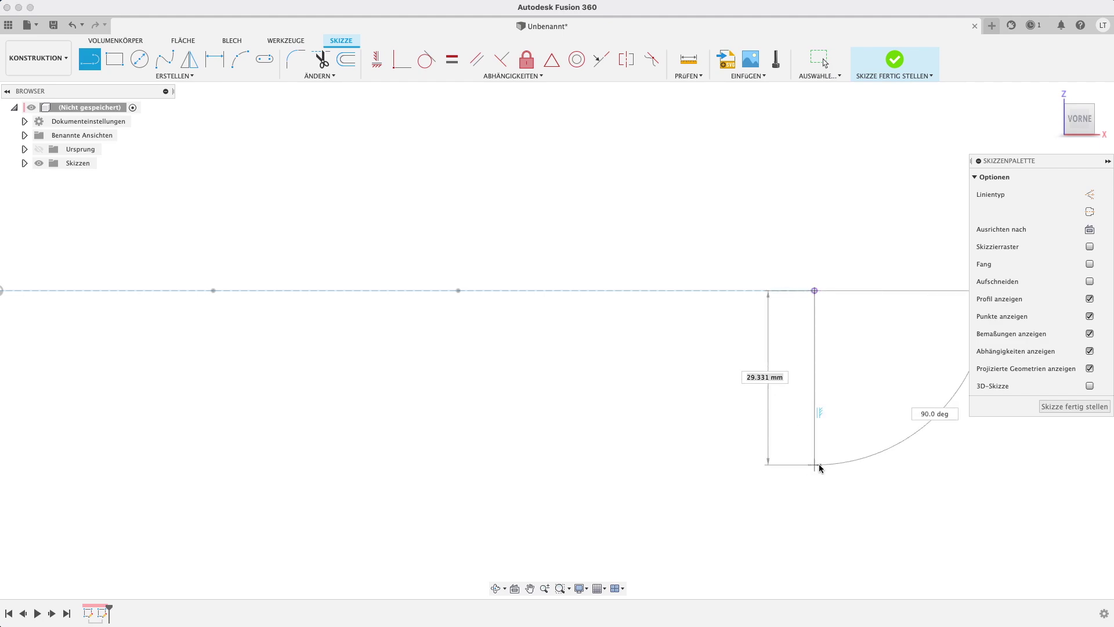
left_click(814, 473)
key("Escape")
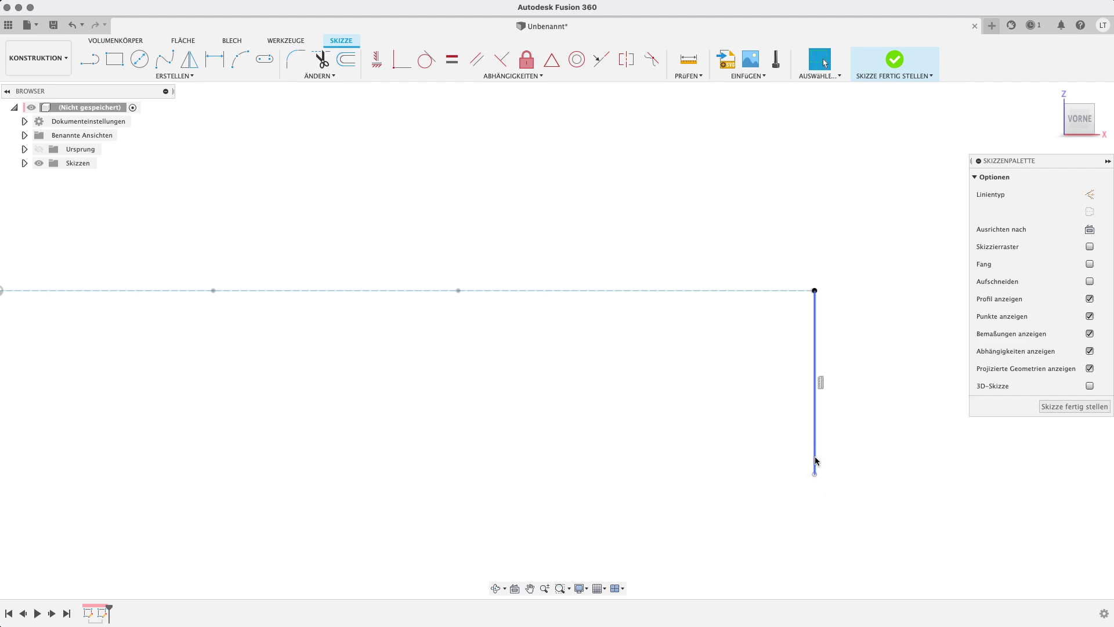
key("x")
scroll(673, 434, "down", 2)
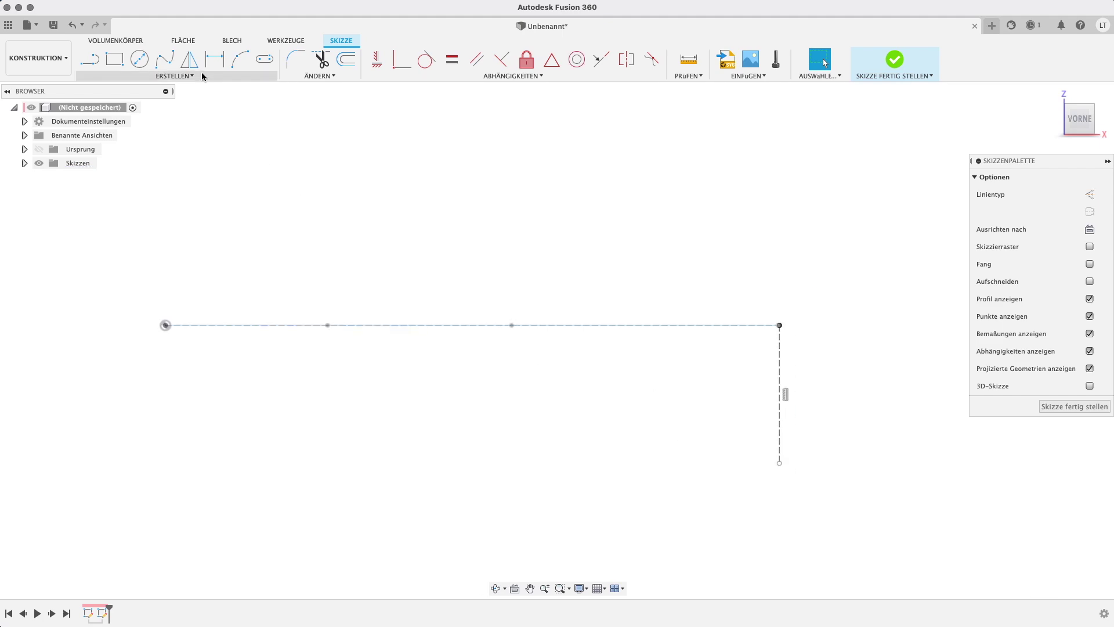
Draw a short slanted bow line down from the horizontal line's left end.
left_click(91, 60)
left_click(165, 325)
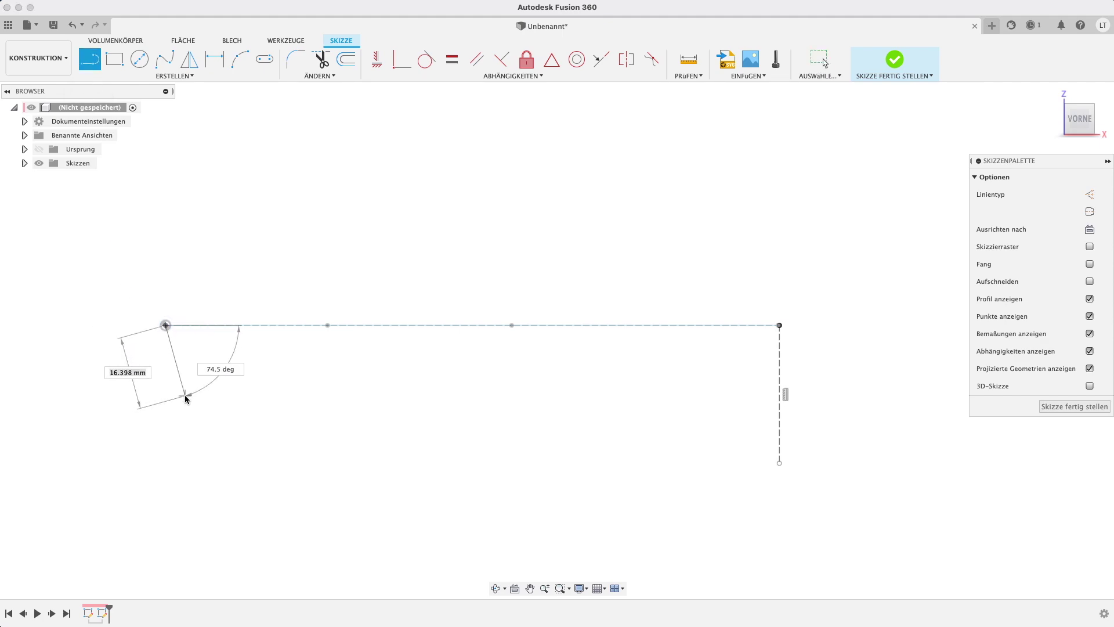
left_click(183, 380)
key("Escape")
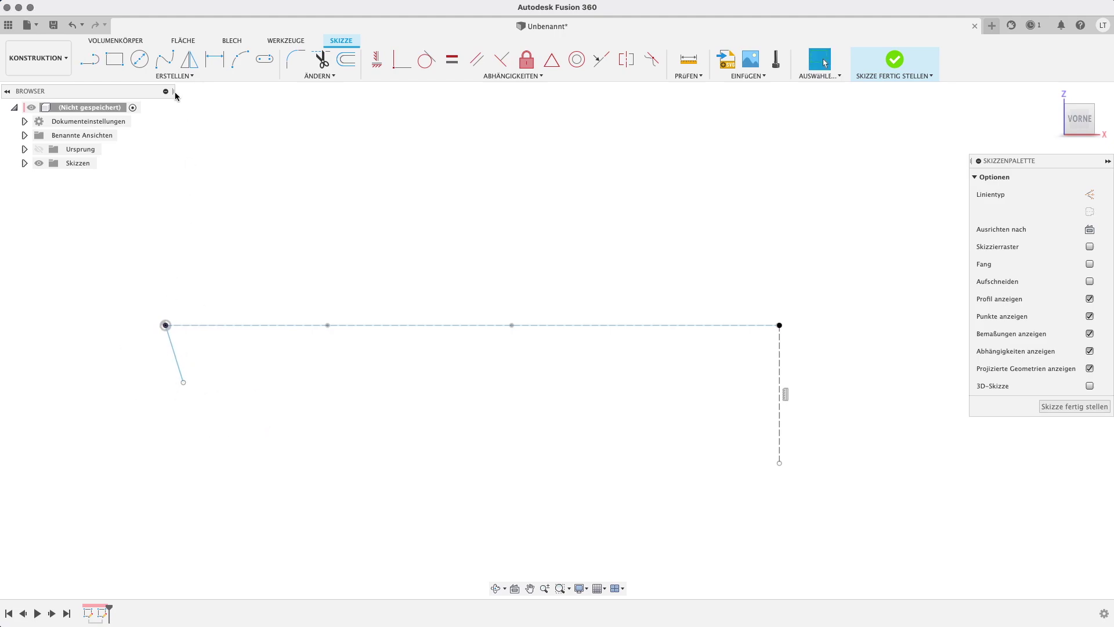
Draw a five-point keel spline from the bow line's end to the vertical stern line.
left_click(164, 58)
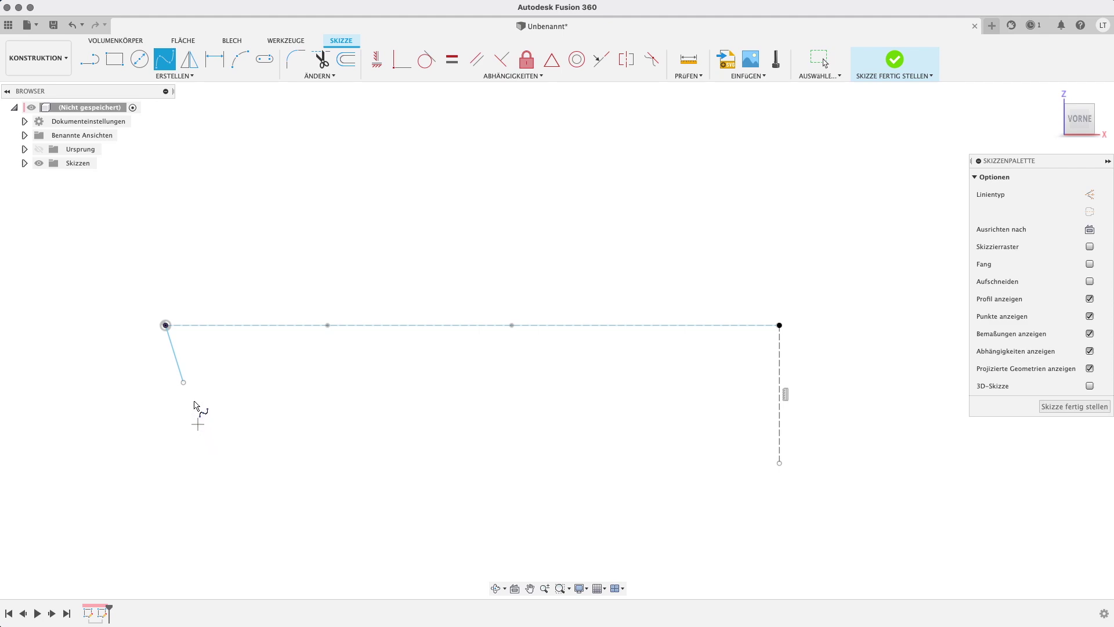
left_click(185, 381)
left_click(315, 437)
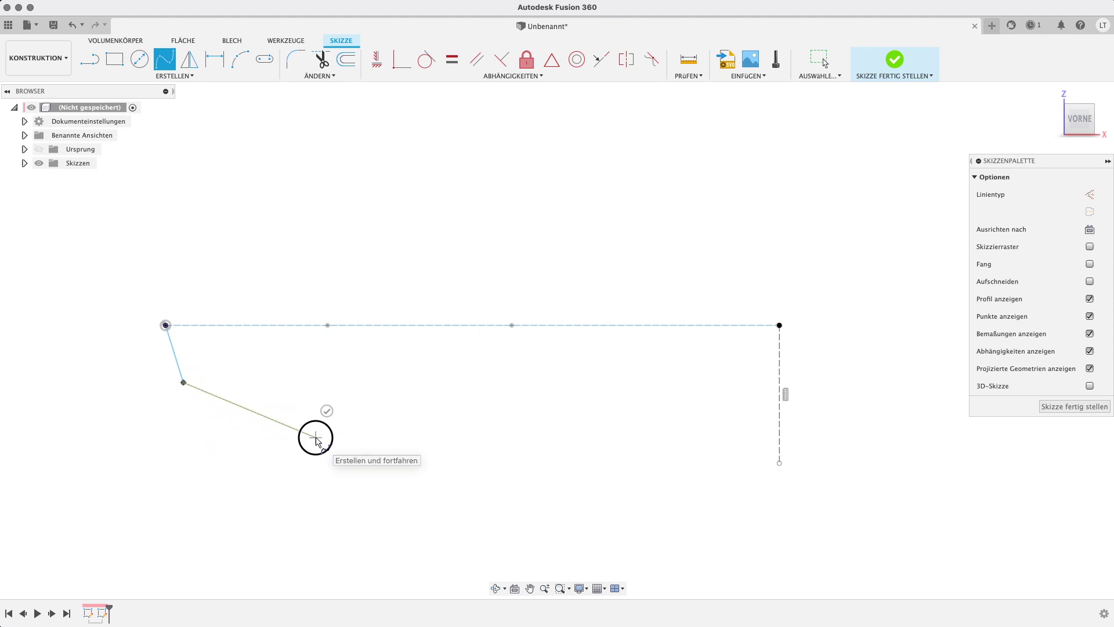
left_click(483, 449)
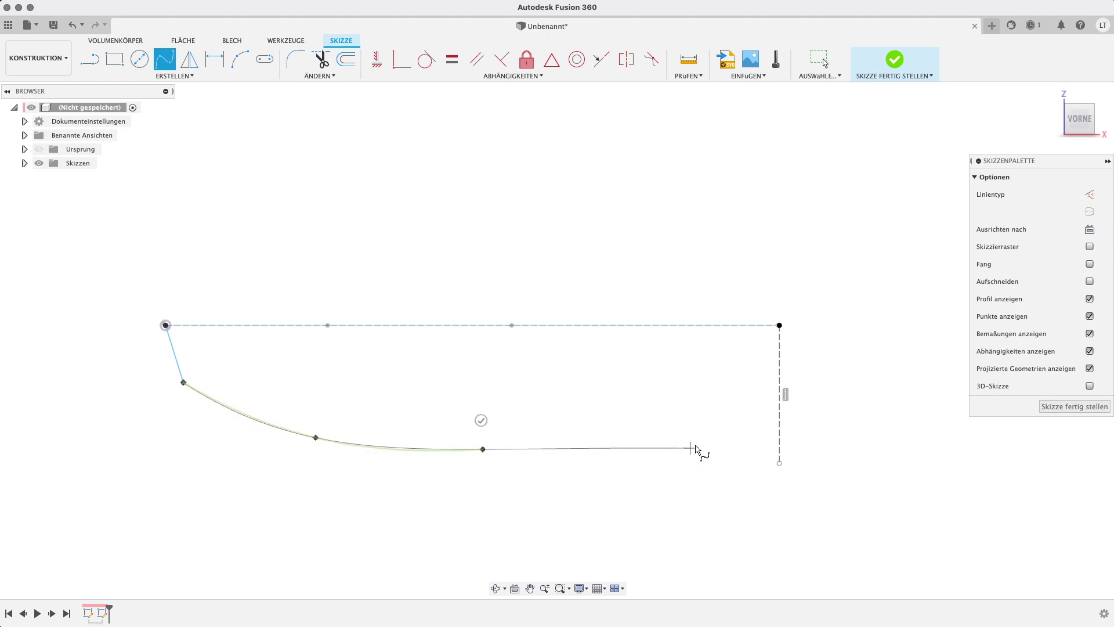
left_click(723, 442)
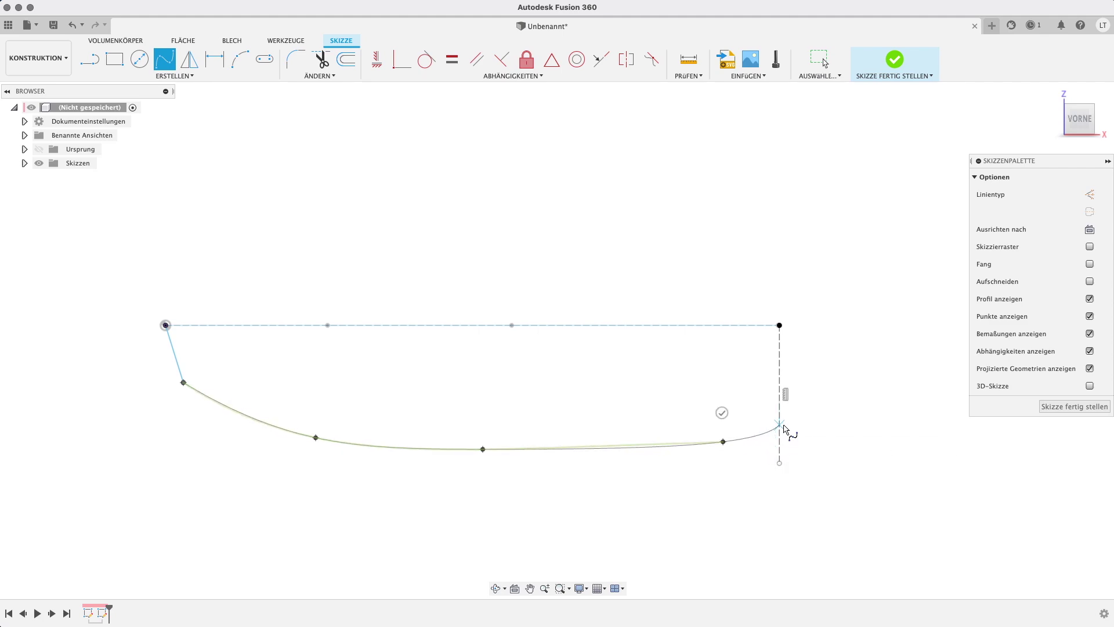
left_click(783, 425)
key("Escape")
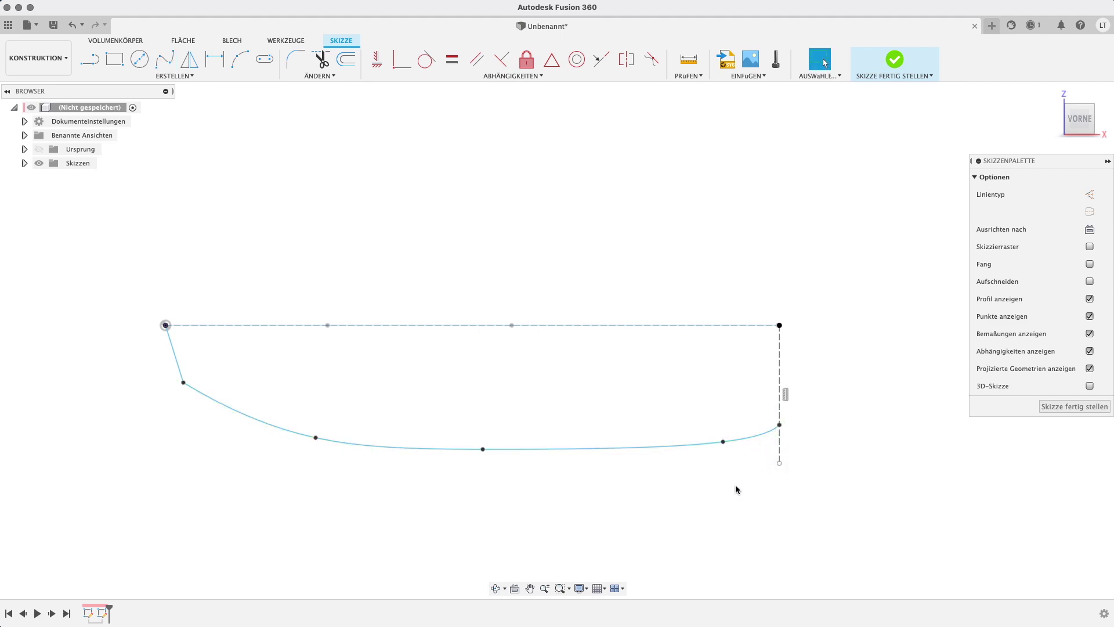
scroll(691, 470, "up", 3)
middle_click_drag(486, 468, 570, 449)
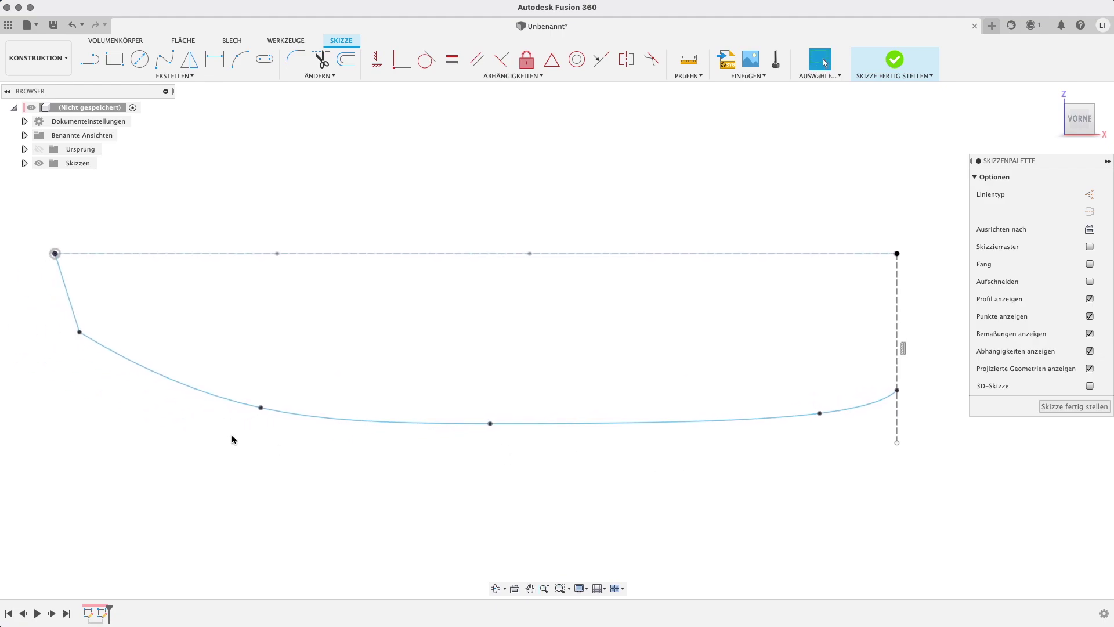
Reshape the keel spline near the bow, keeping the bow fit point after undoing its deletion.
left_click(259, 397)
left_click_drag(260, 397, 246, 370)
left_click(256, 410)
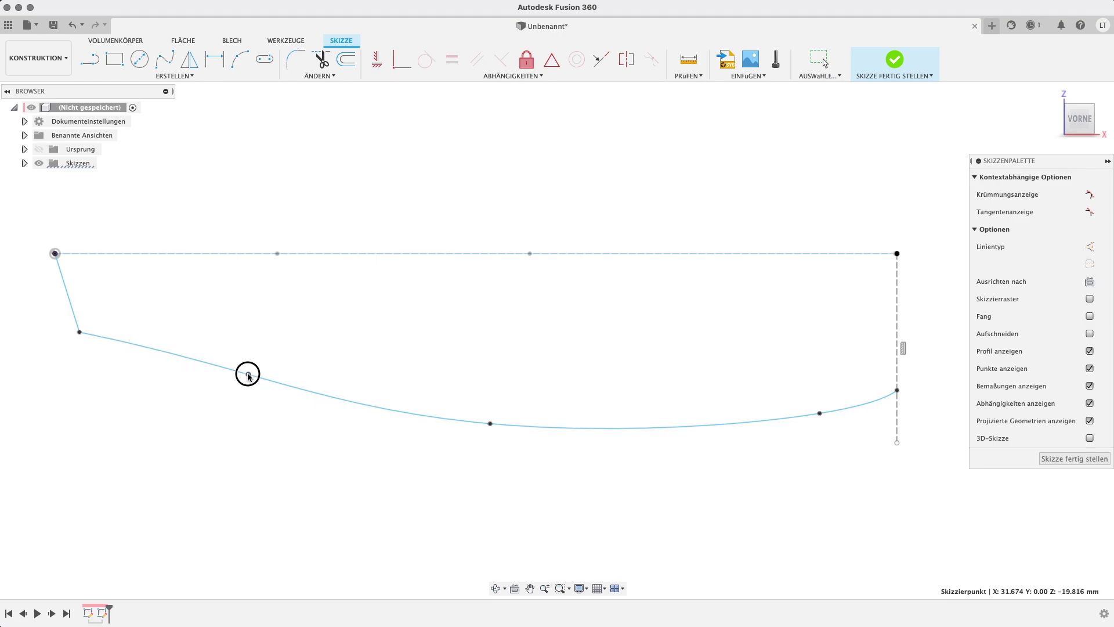
left_click(347, 422)
left_click(245, 375)
key("Delete")
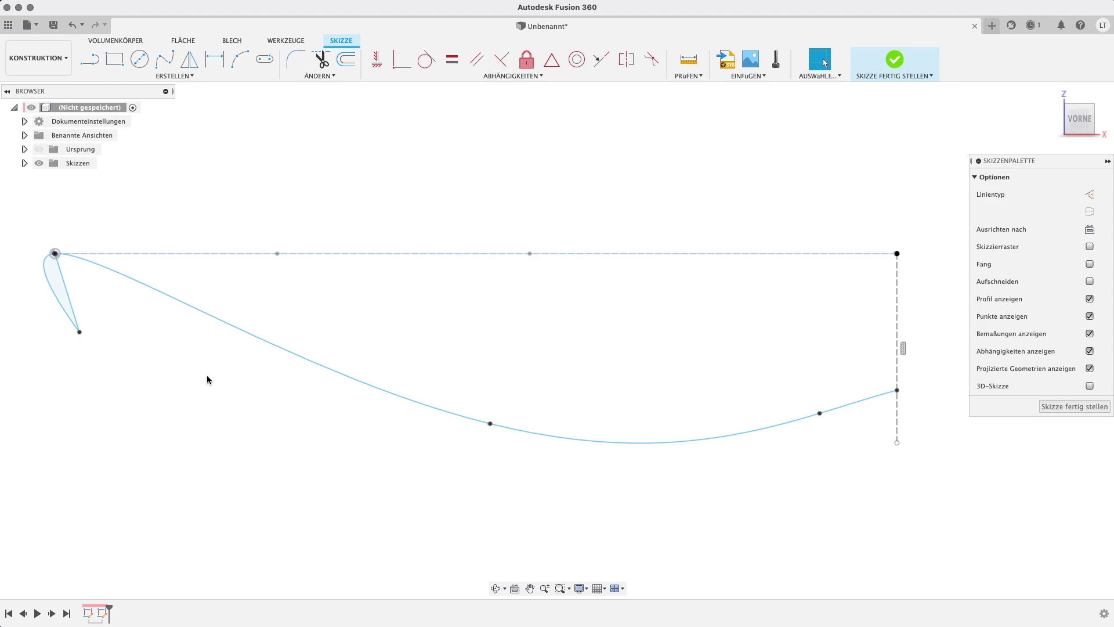
key("ctrl+z")
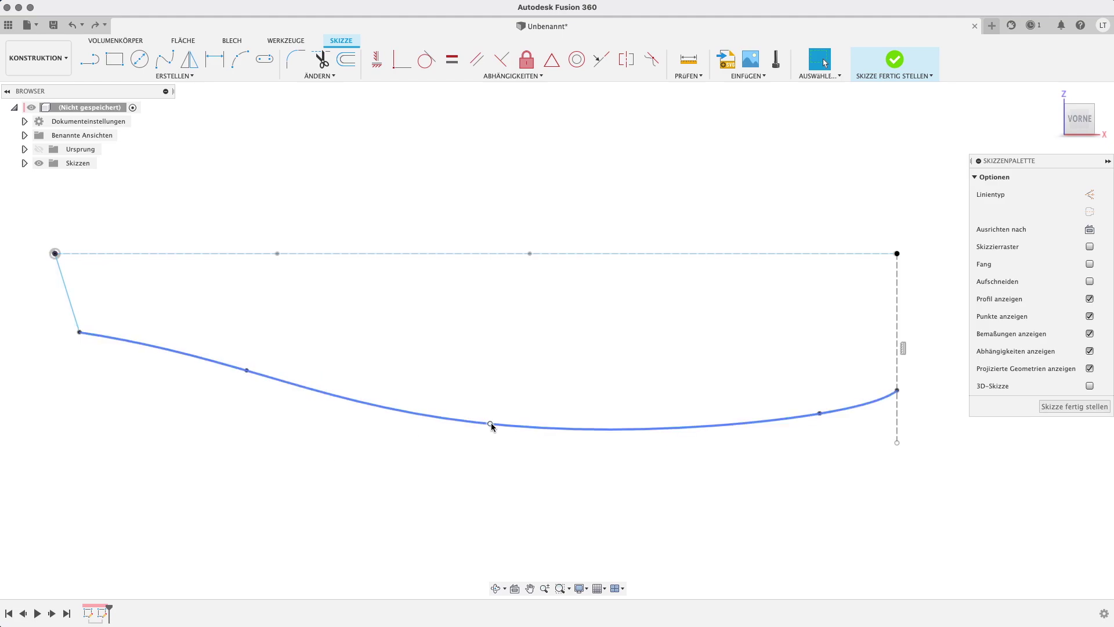
Adjust the middle, stern and end fit points of the keel, then finish the sketch.
left_click_drag(490, 423, 445, 401)
left_click(443, 493)
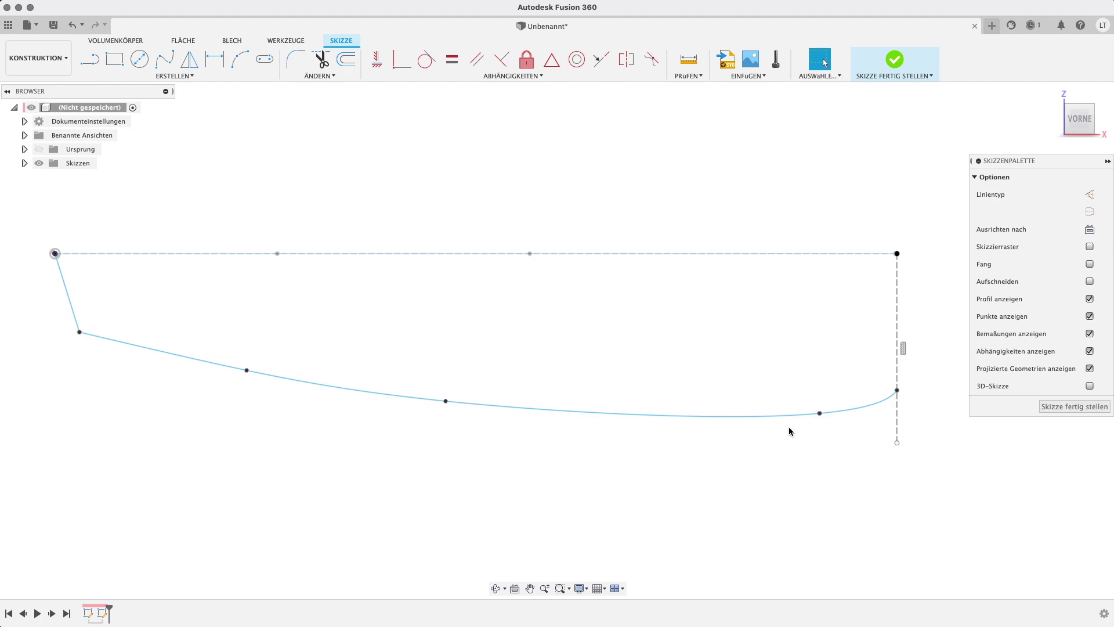
left_click_drag(819, 412, 816, 402)
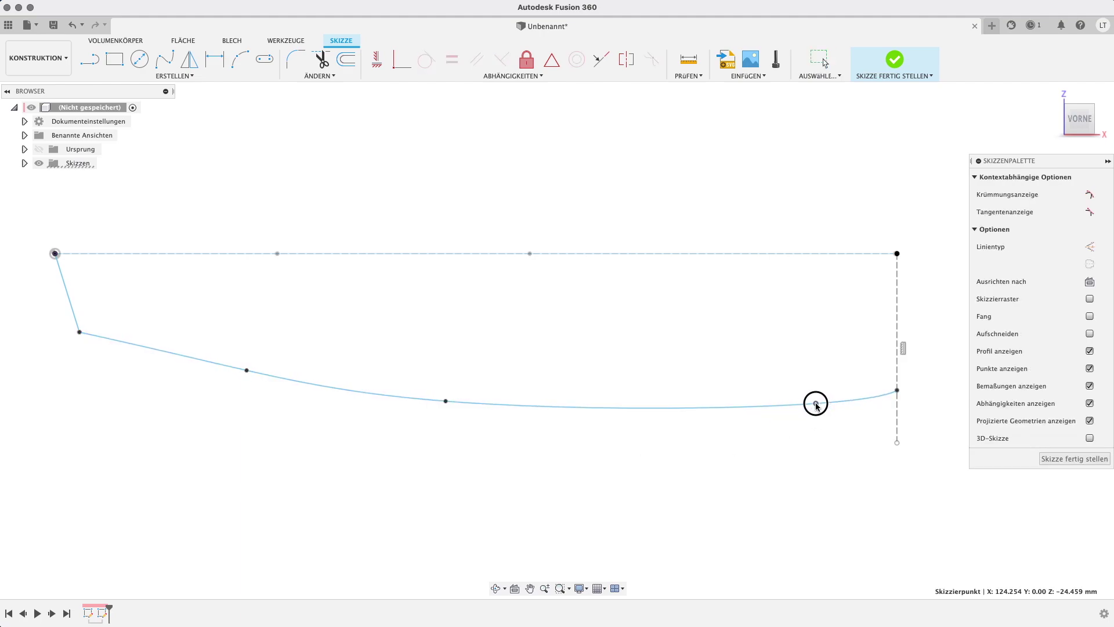
left_click(804, 458)
left_click_drag(897, 392, 897, 379)
left_click(791, 482)
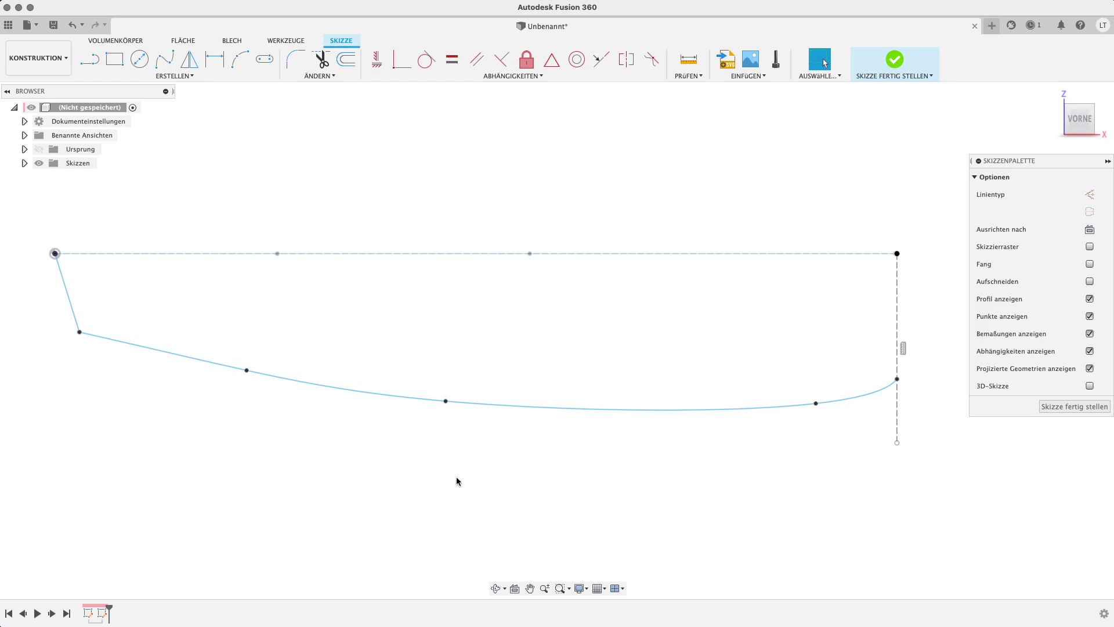
left_click(1081, 411)
left_click(1081, 409)
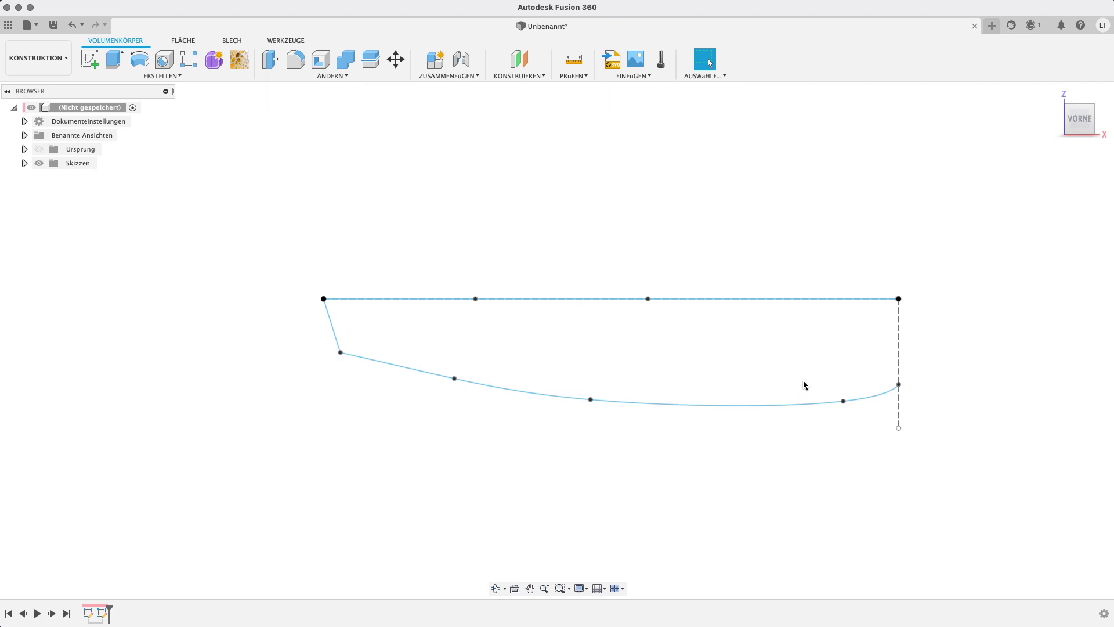
Tilt the view to reveal the top curve and start Versatzebene from Konstruieren.
middle_click_drag(805, 384, 804, 415, "shift")
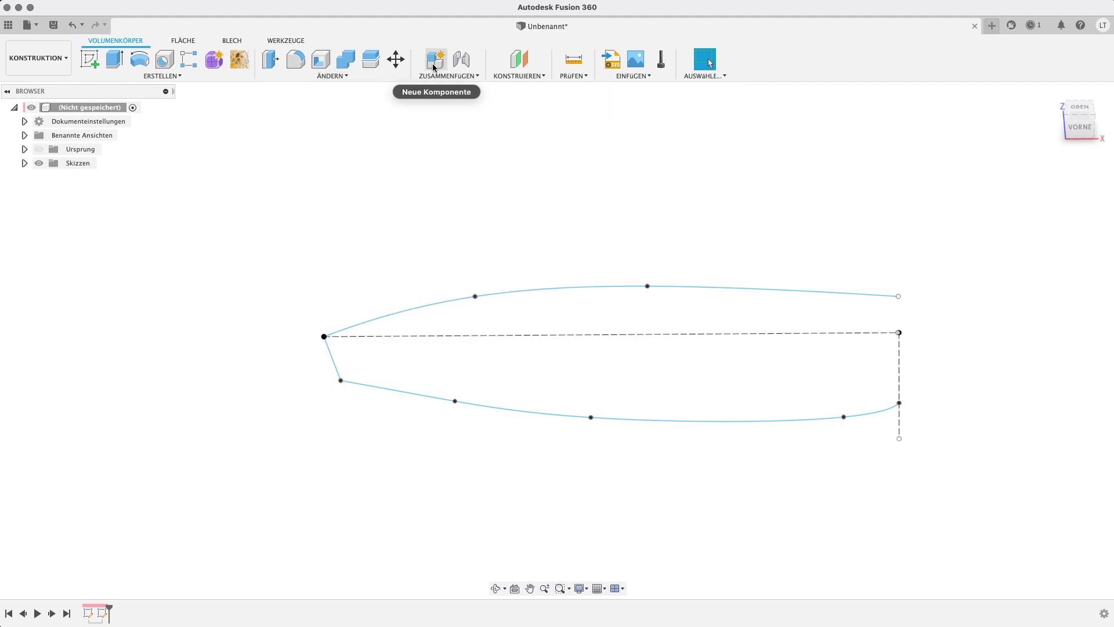
left_click(542, 76)
left_click(522, 88)
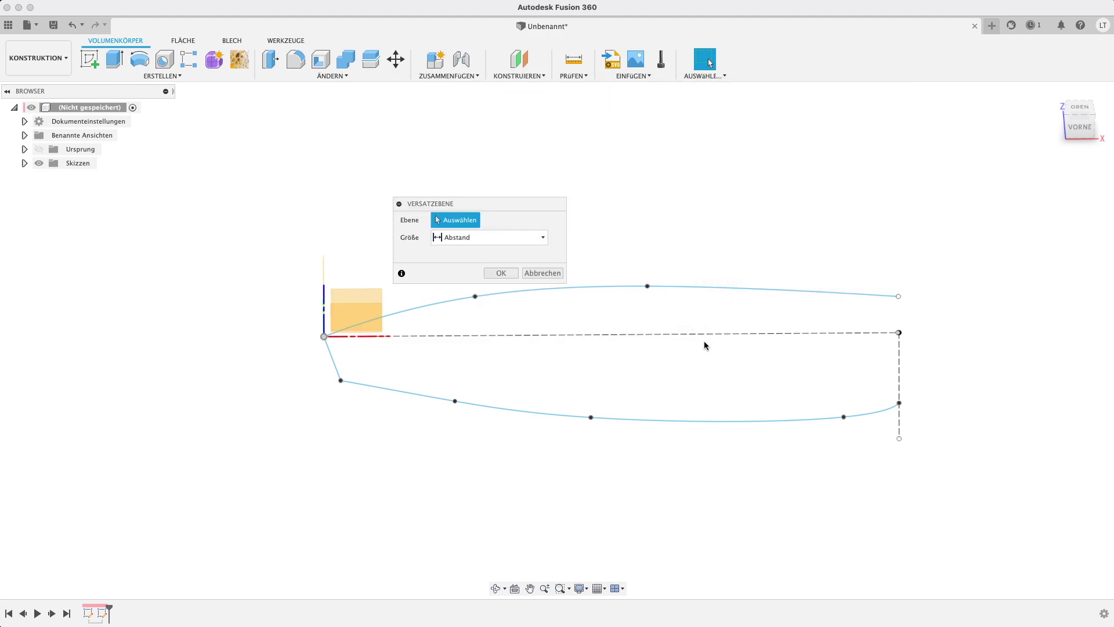
Pick the XY plane for the offset plane, cancel it, and reopen Skizze2 for editing.
middle_click_drag(506, 404, 460, 422, "shift")
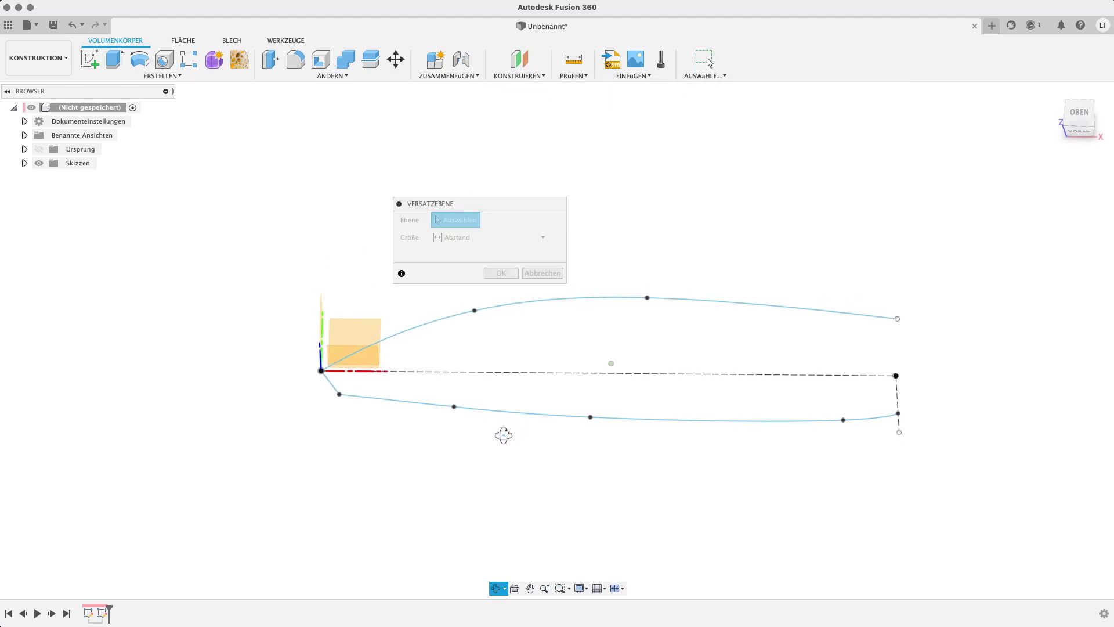
left_click(376, 346)
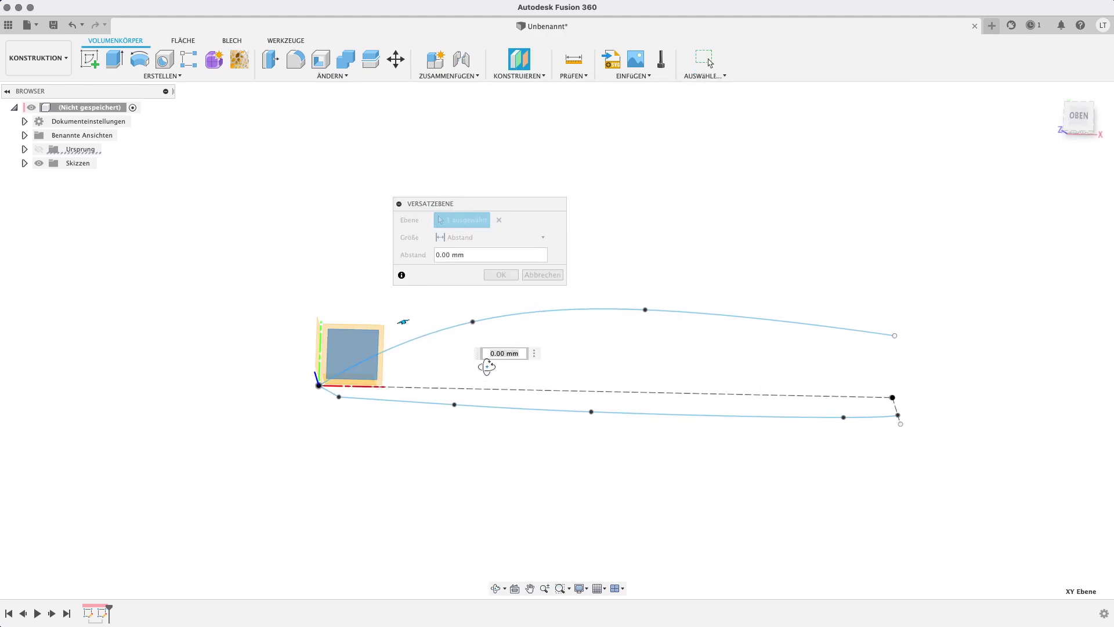
middle_click_drag(486, 371, 491, 317, "shift")
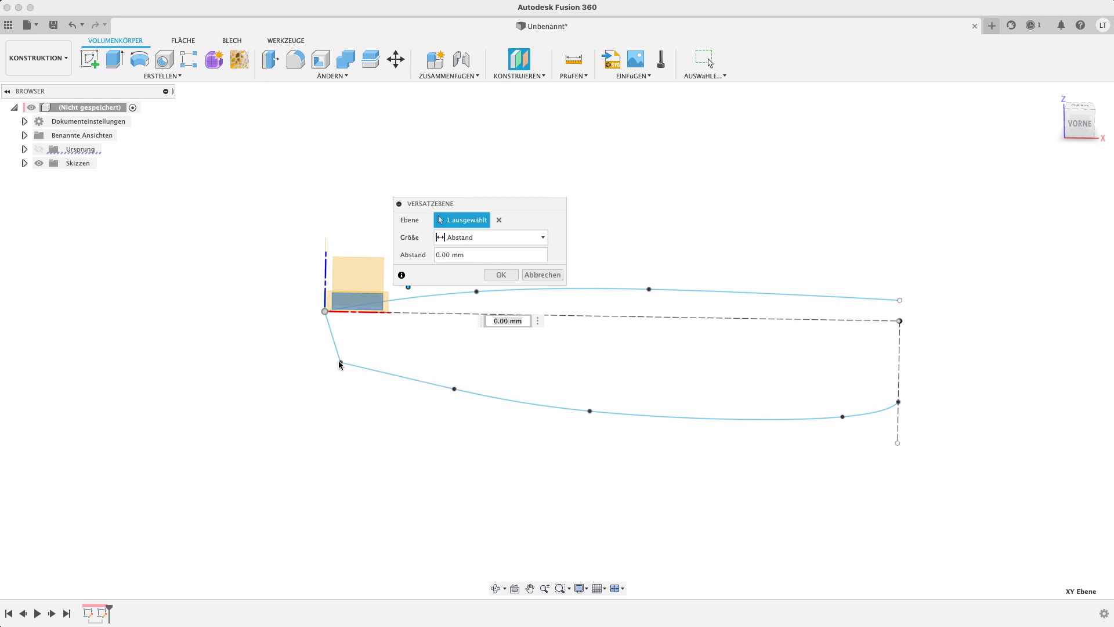
left_click(533, 274)
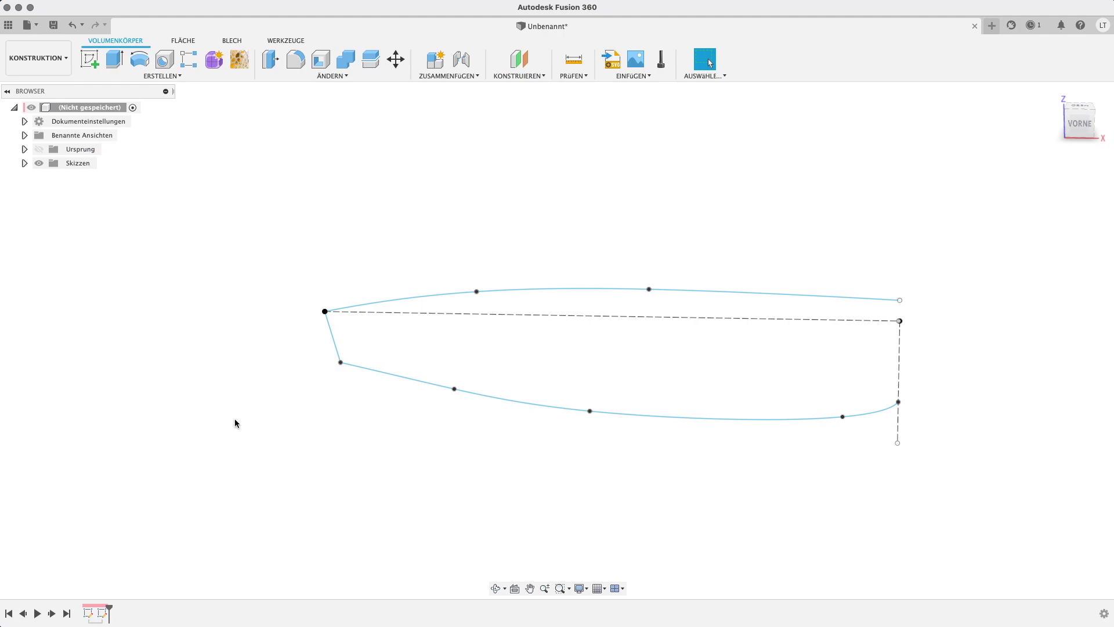
double_click(102, 613)
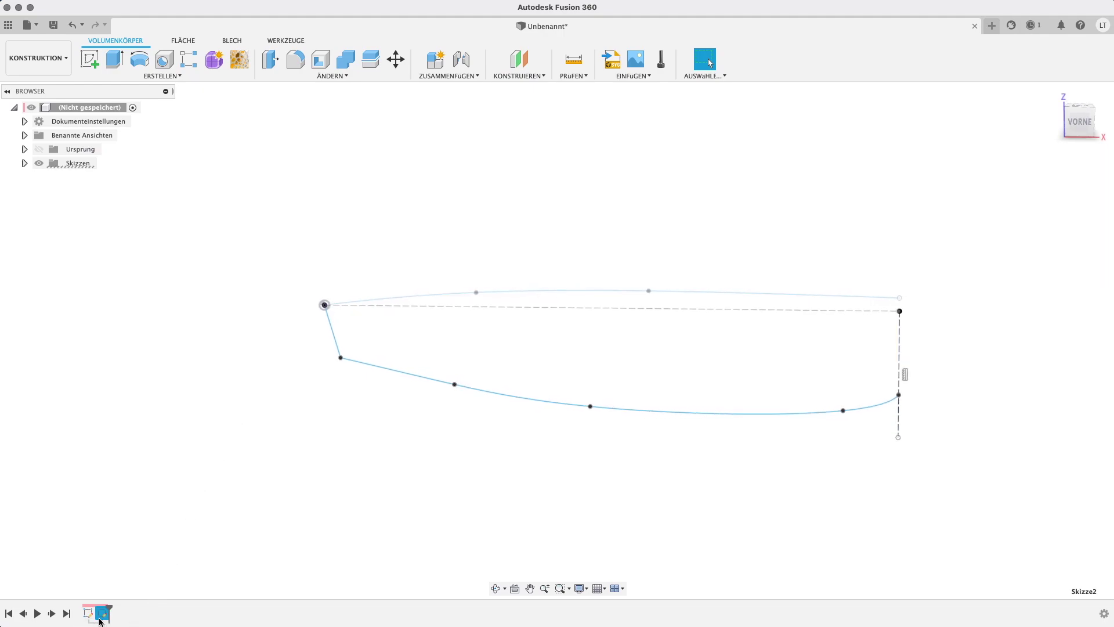
Dimension the bow line's lower end 12 mm below the top corner and finish the sketch.
key("d")
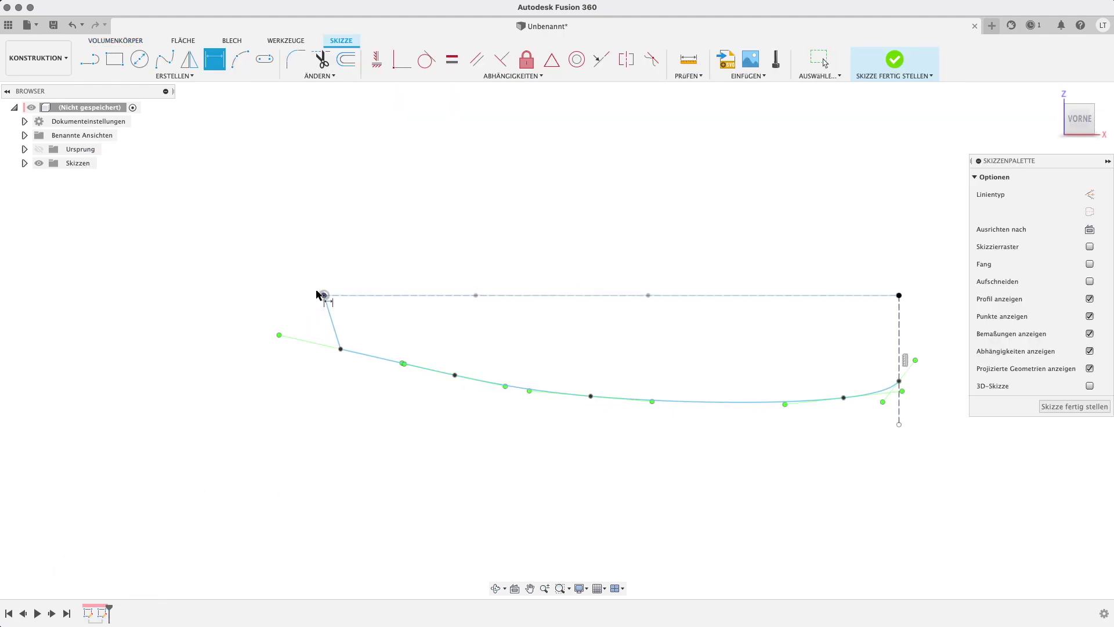
left_click(324, 296)
left_click(341, 348)
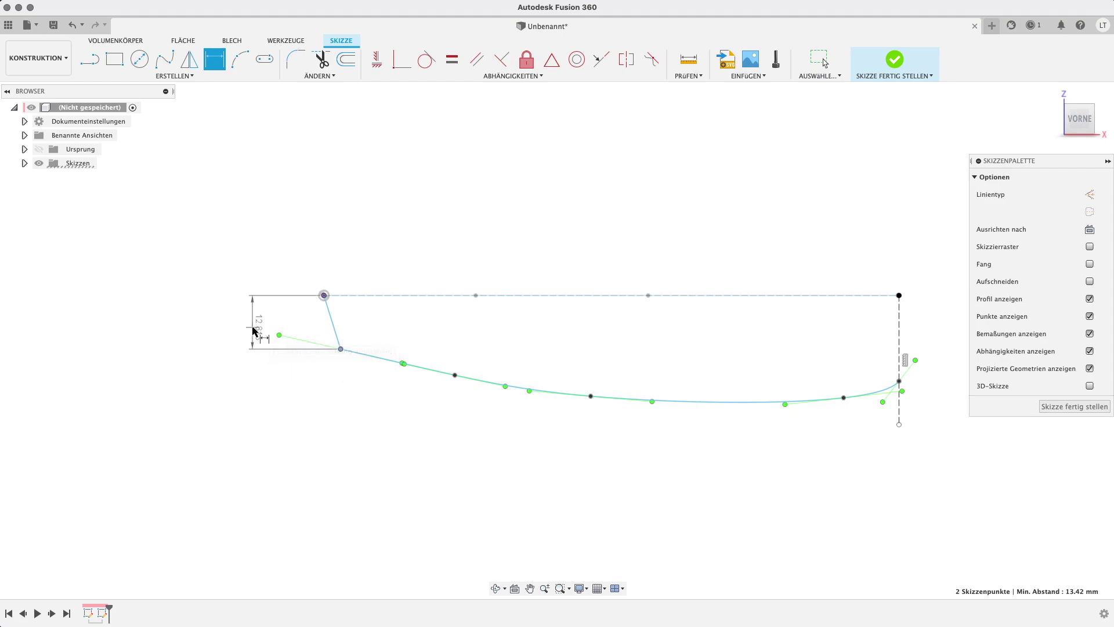
left_click(254, 332)
key("Return")
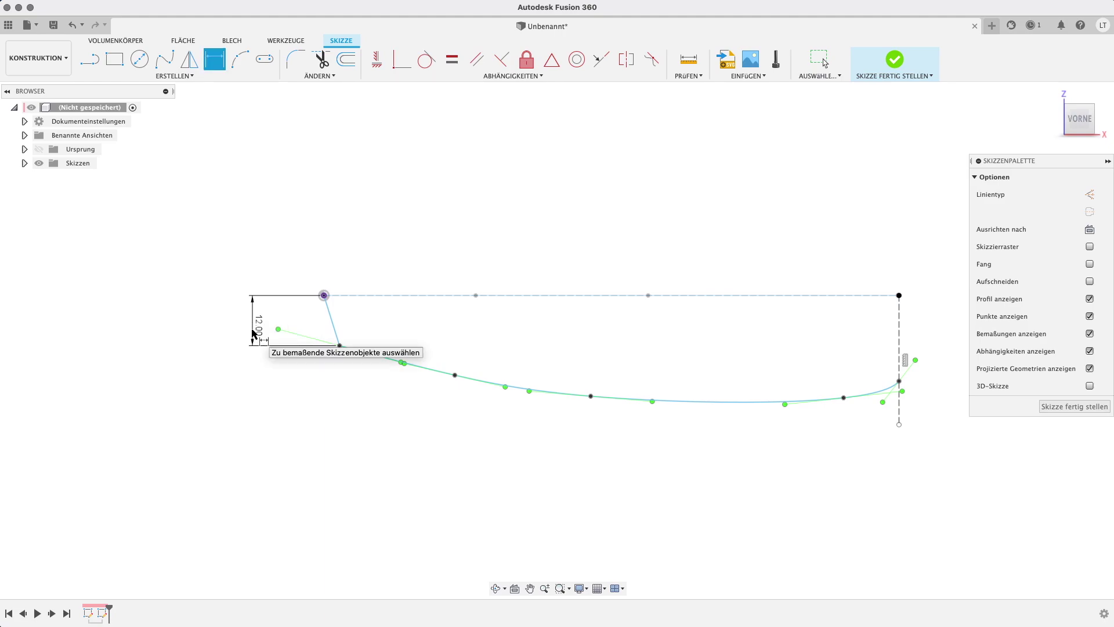
key("Escape")
left_click(1042, 407)
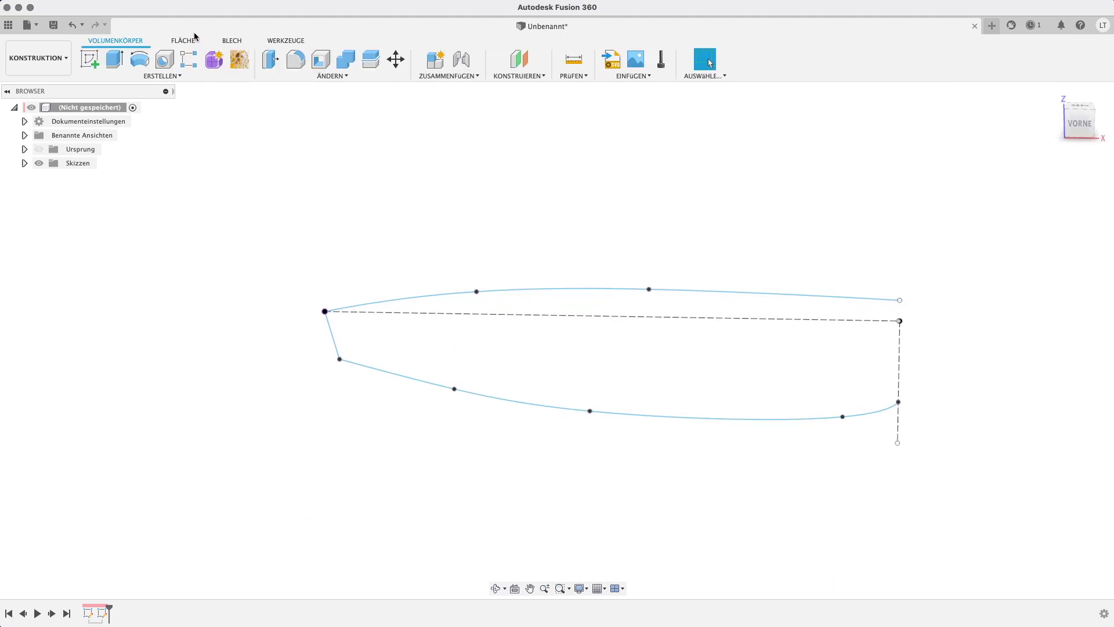
left_click(519, 59)
Create an offset construction plane referenced on the XY plane.
mouse_move(383, 216)
middle_mouse_down("shift")
mouse_move(388, 175)
mouse_move(384, 208)
middle_mouse_up("shift")
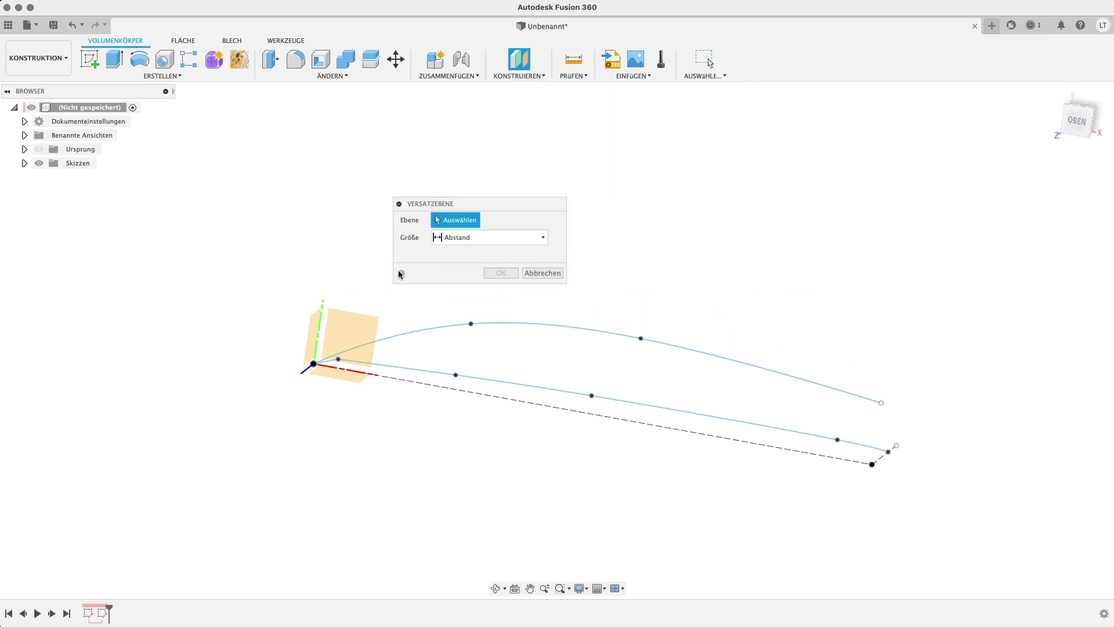
left_click(360, 341)
middle_click_drag(359, 341, 381, 156, "shift")
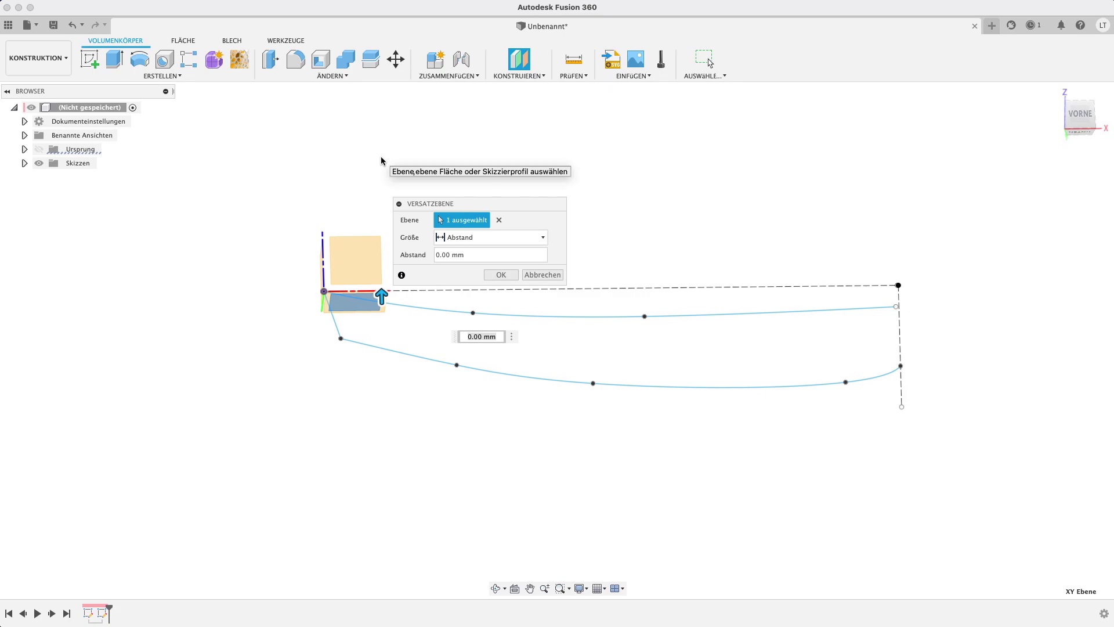
key("Return")
middle_click_drag(381, 156, 361, 282, "shift")
Start a new sketch on the construction plane and centre the top curve.
left_click(87, 58)
left_click(380, 353)
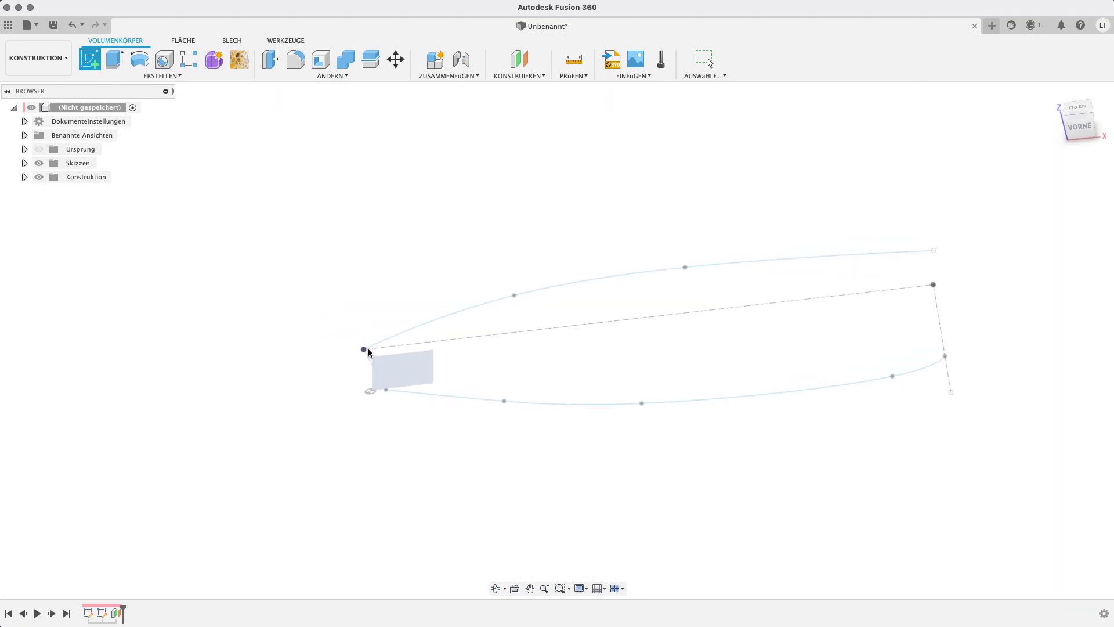
middle_click_drag(575, 480, 253, 485)
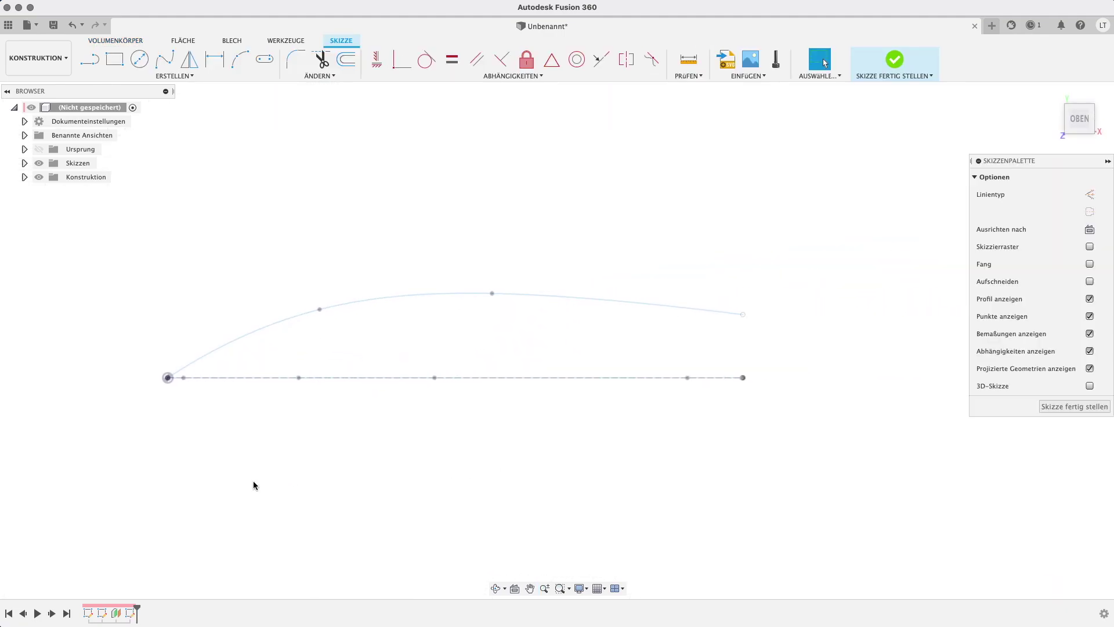
Project the top hull spline into the new sketch as projected geometry.
key("p")
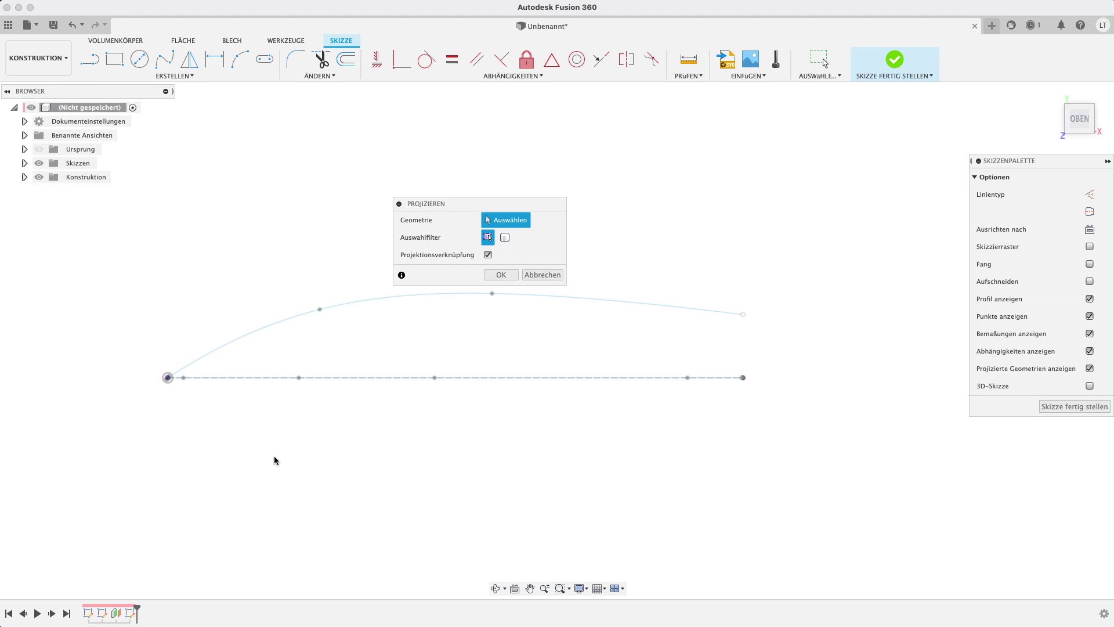
left_click(238, 340)
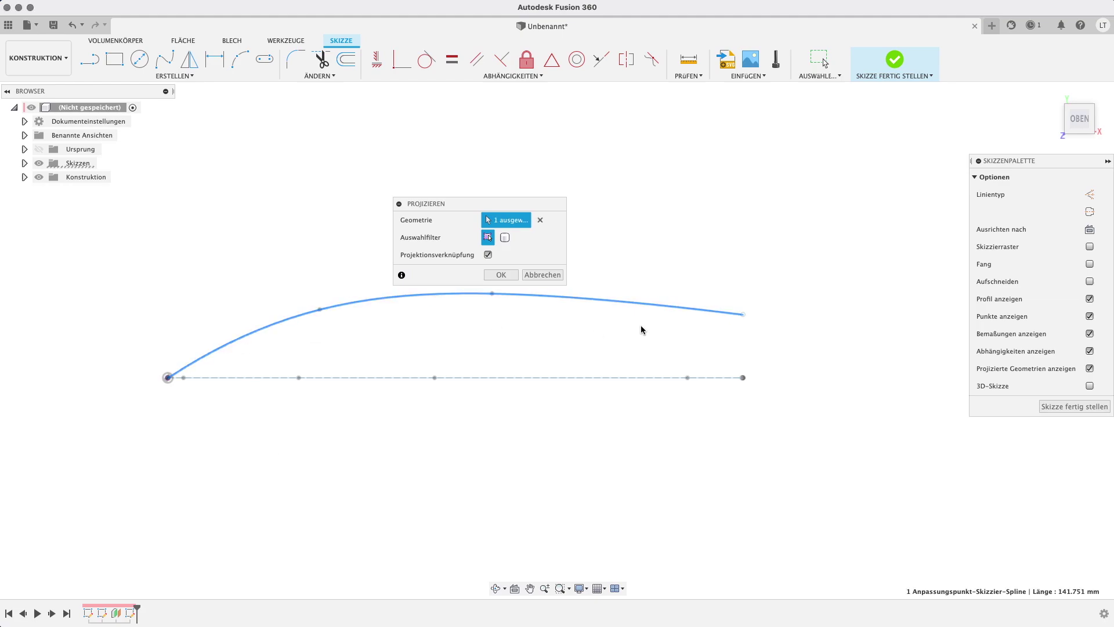
left_click(499, 276)
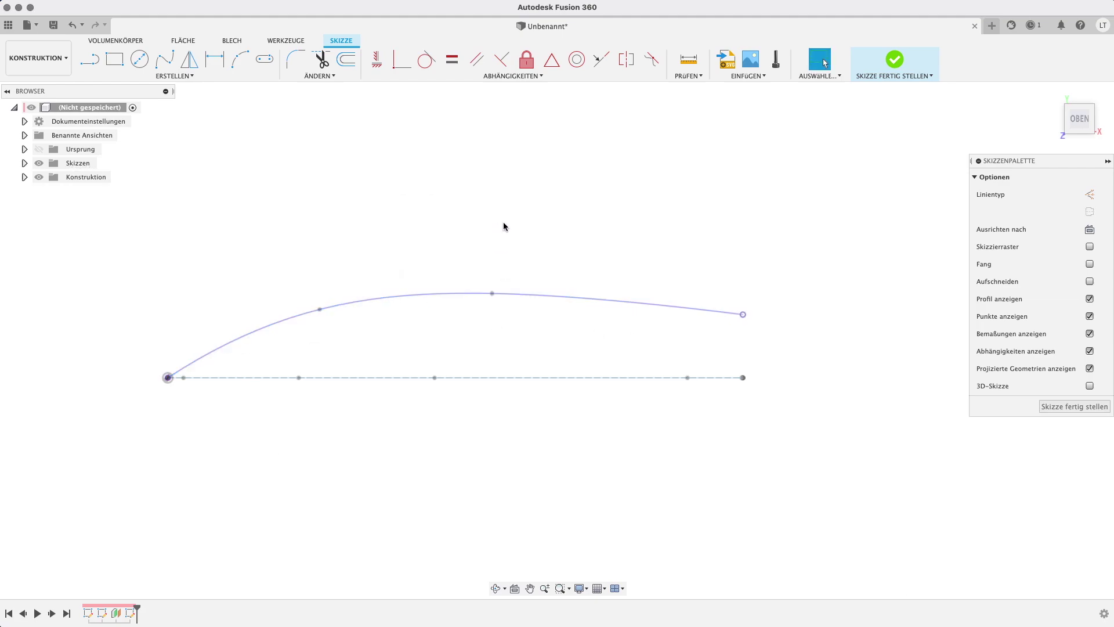
left_click(351, 53)
Offset the projected top spline 4 mm downward to create a second curve just below it.
left_click(424, 296)
middle_click_drag(425, 314, 389, 336)
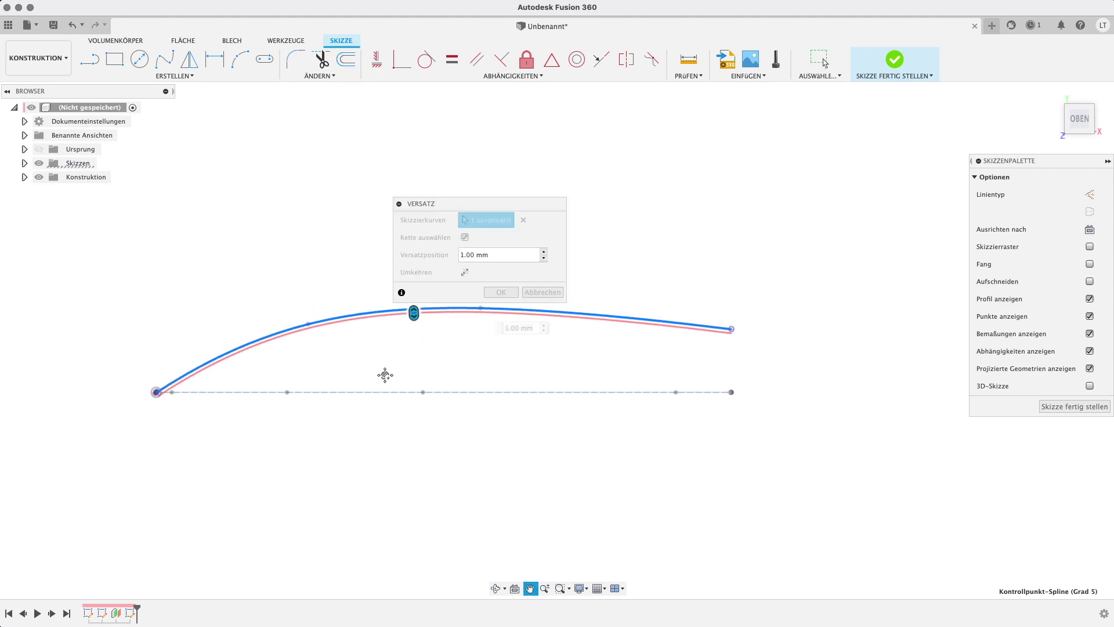
left_click_drag(391, 342, 391, 355)
type("4")
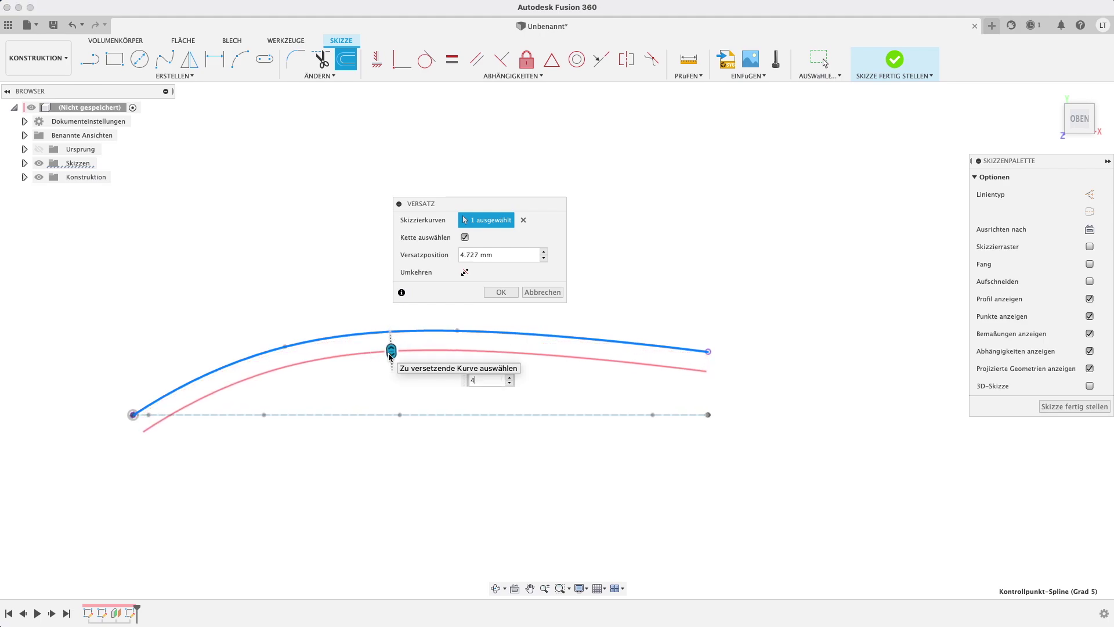
key("Return")
scroll(232, 305, "up", 1)
scroll(228, 316, "up", 1)
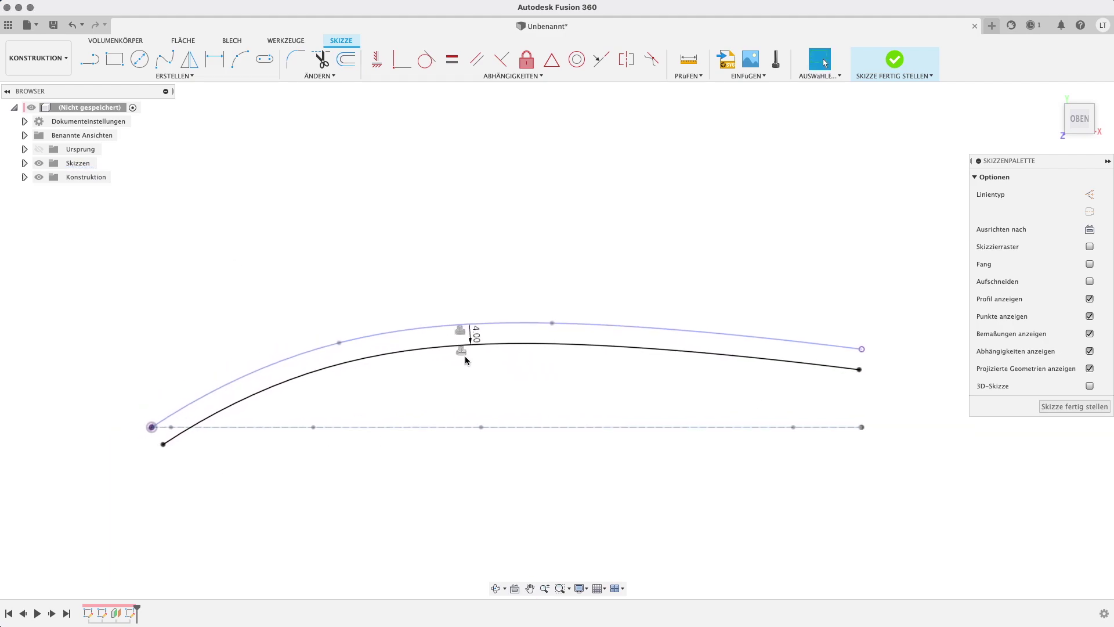
key("Delete")
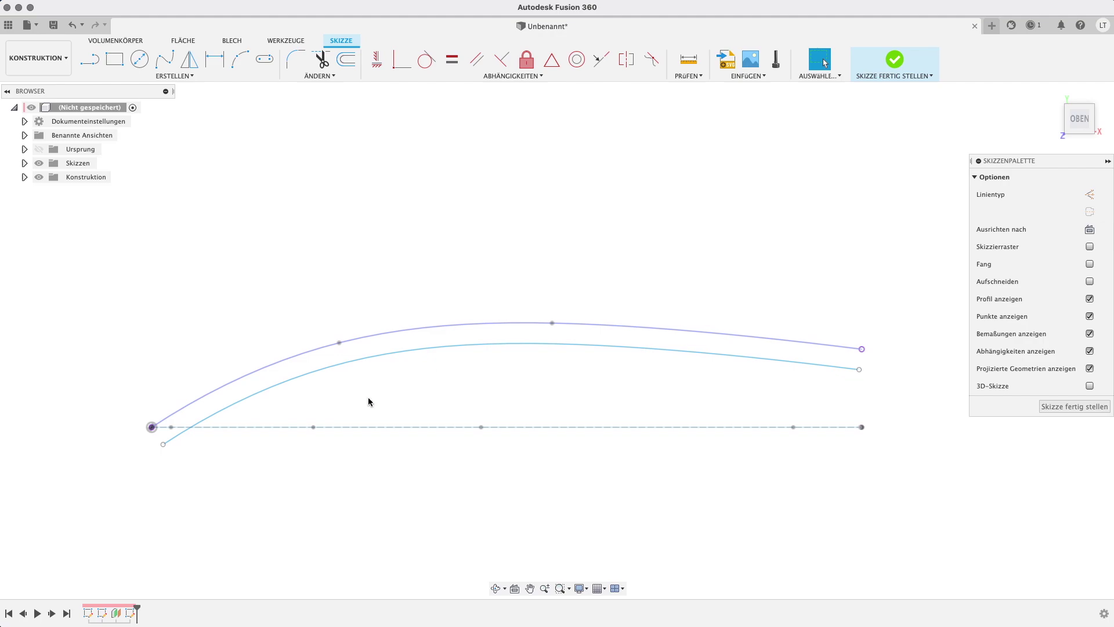
Restore the 4.00 mm offset curve and trace it with a four-point spline.
left_click_drag(165, 448, 163, 444)
key("Return")
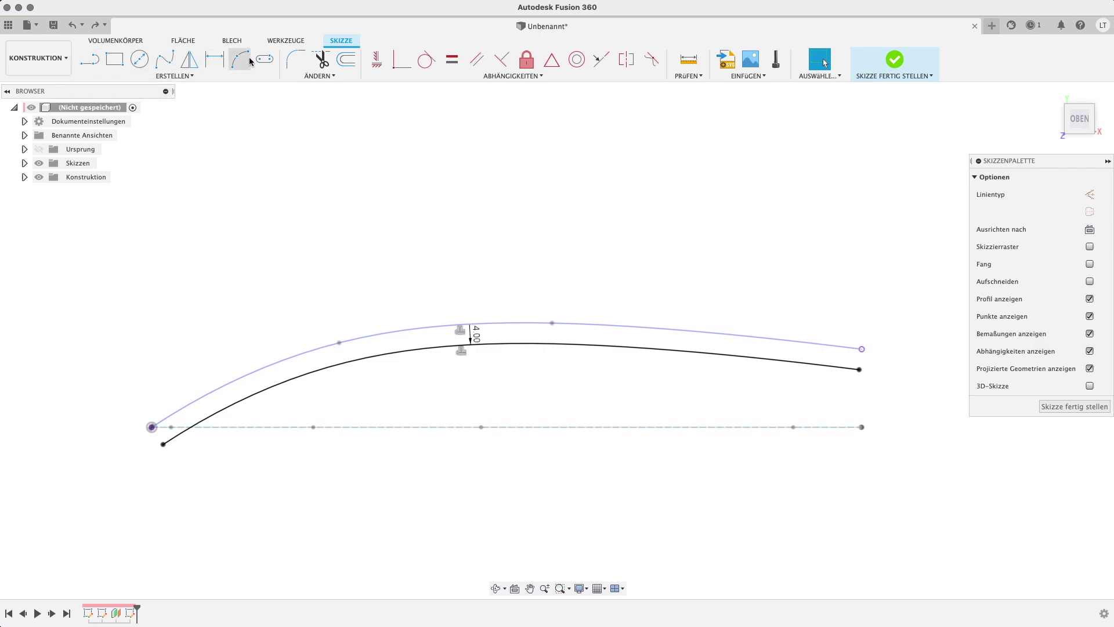
left_click(165, 59)
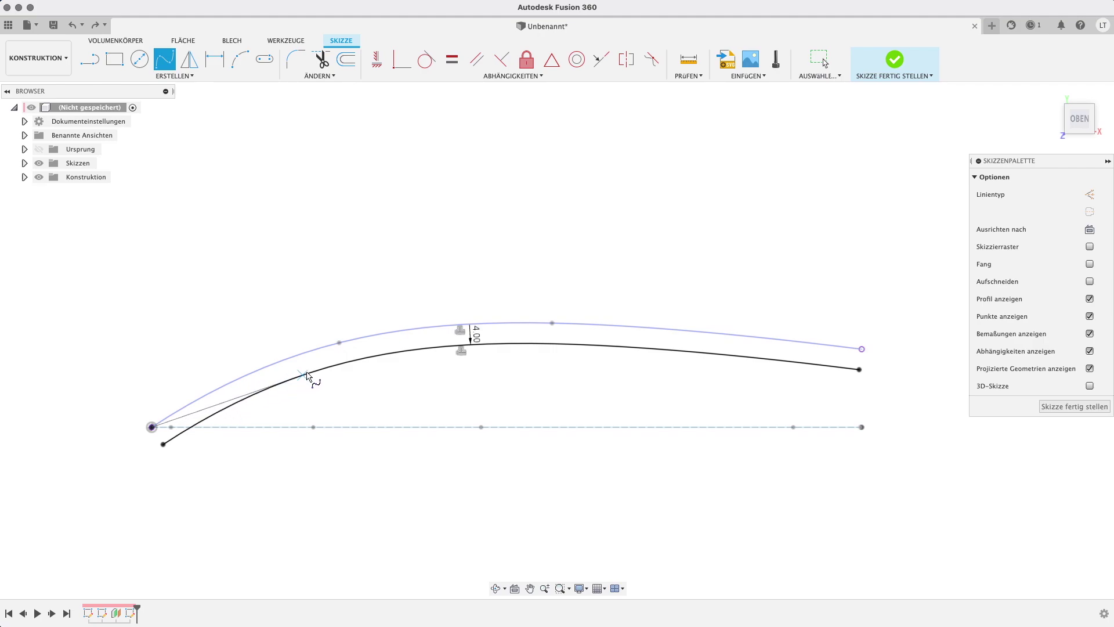
left_click(282, 383)
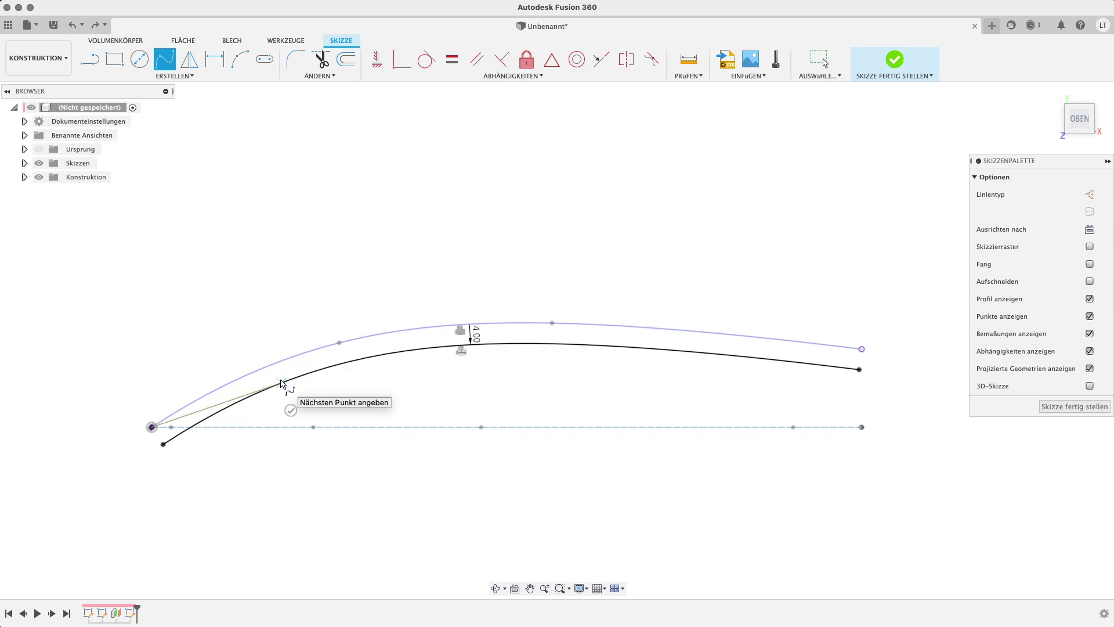
left_click(378, 355)
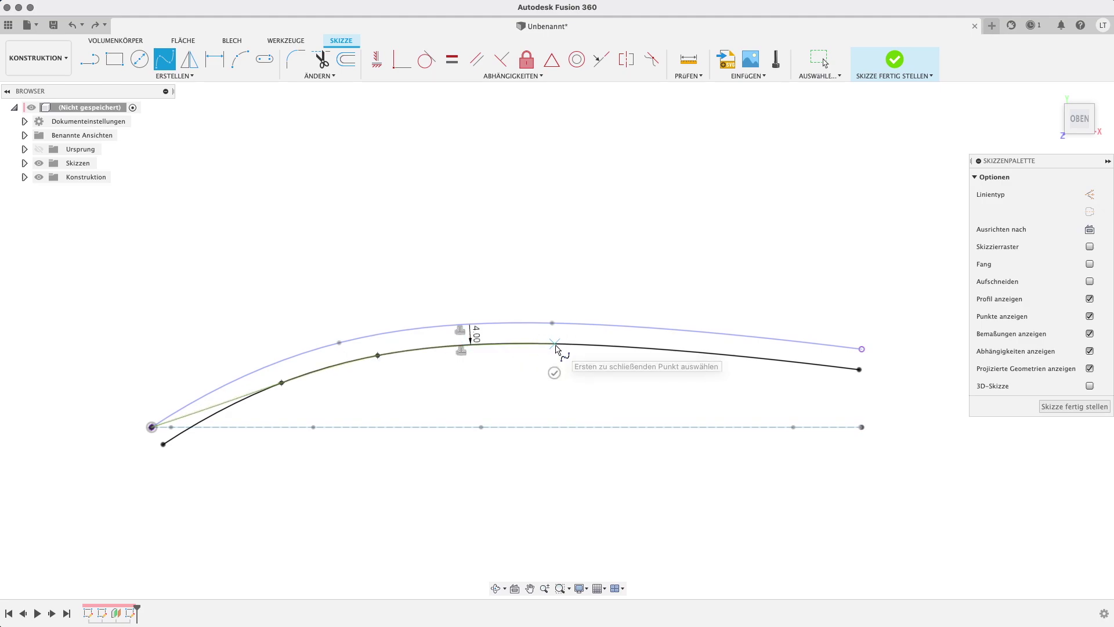
left_click(555, 345)
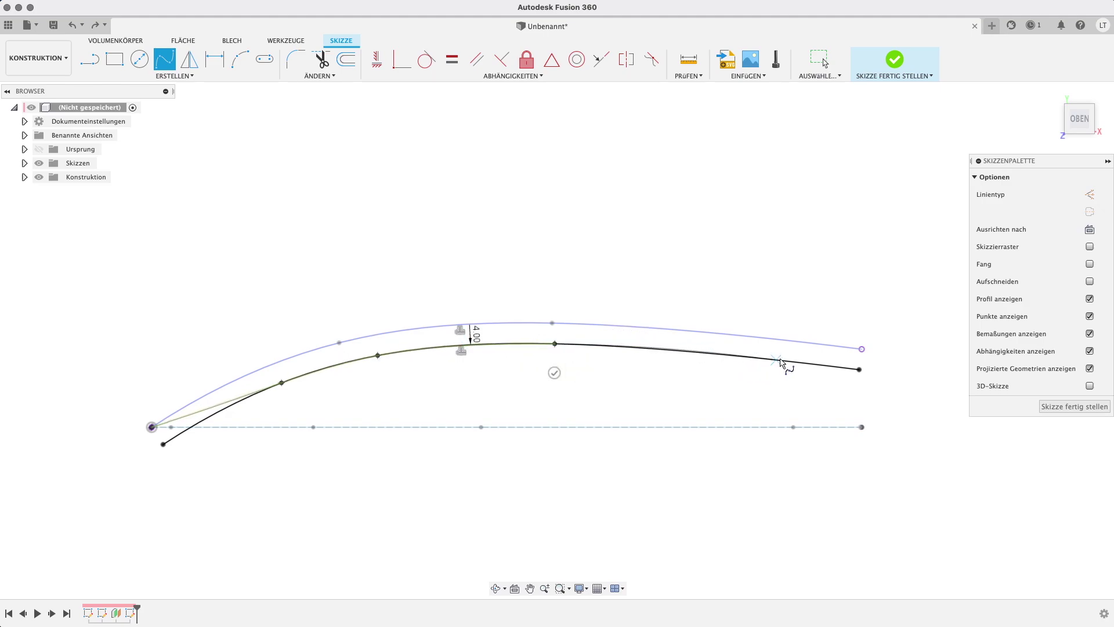
left_click(860, 369)
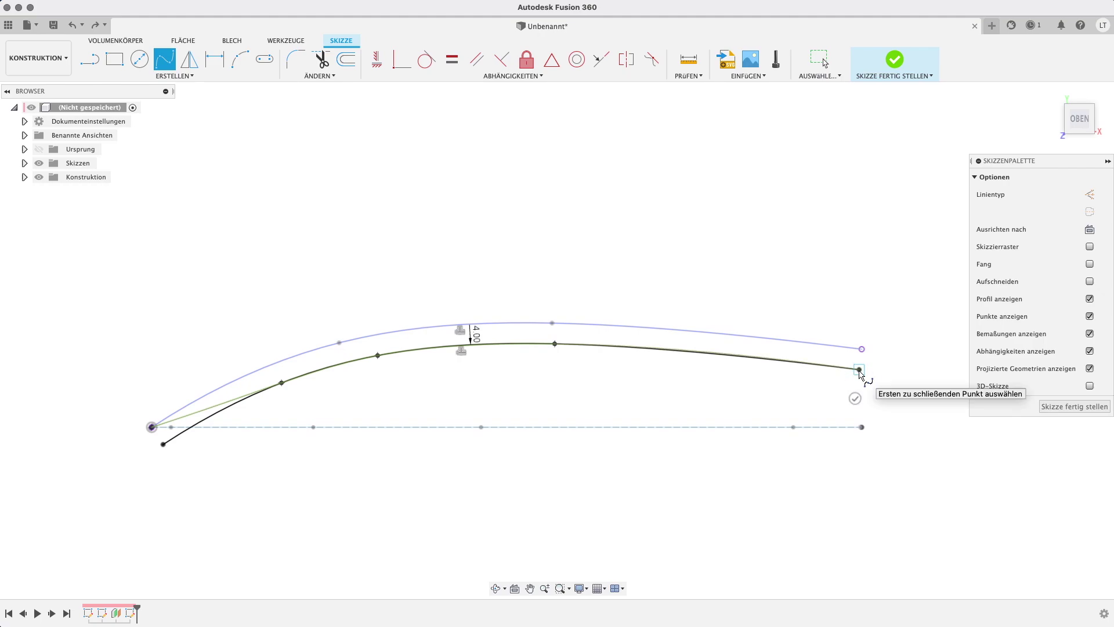
key("Escape")
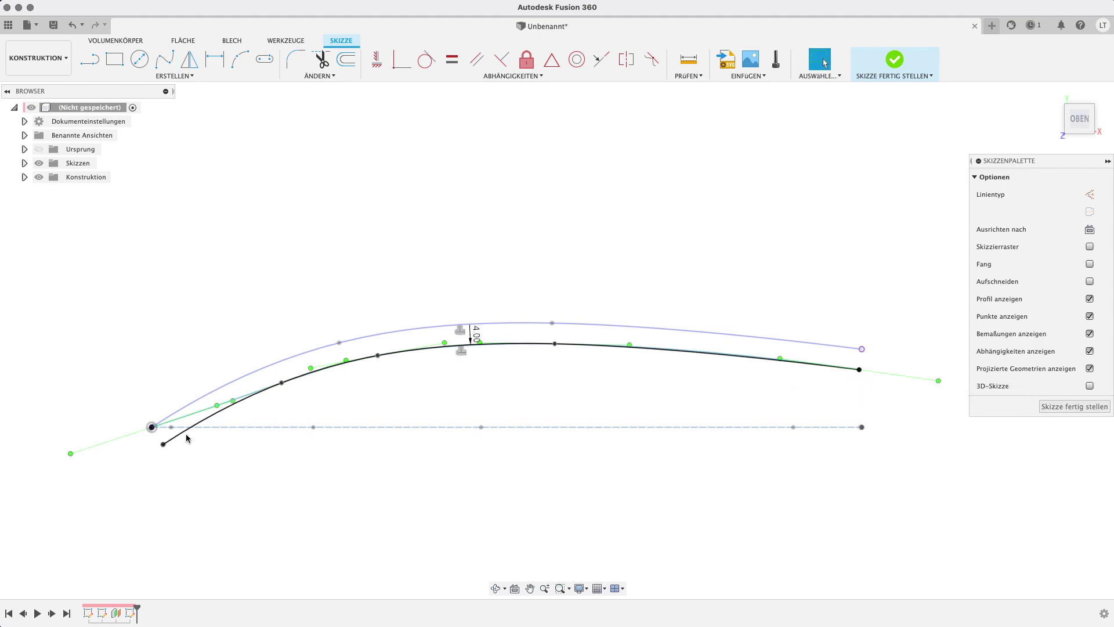
Convert the offset curve into dashed construction geometry.
left_click(185, 435)
key("x")
left_click(207, 467)
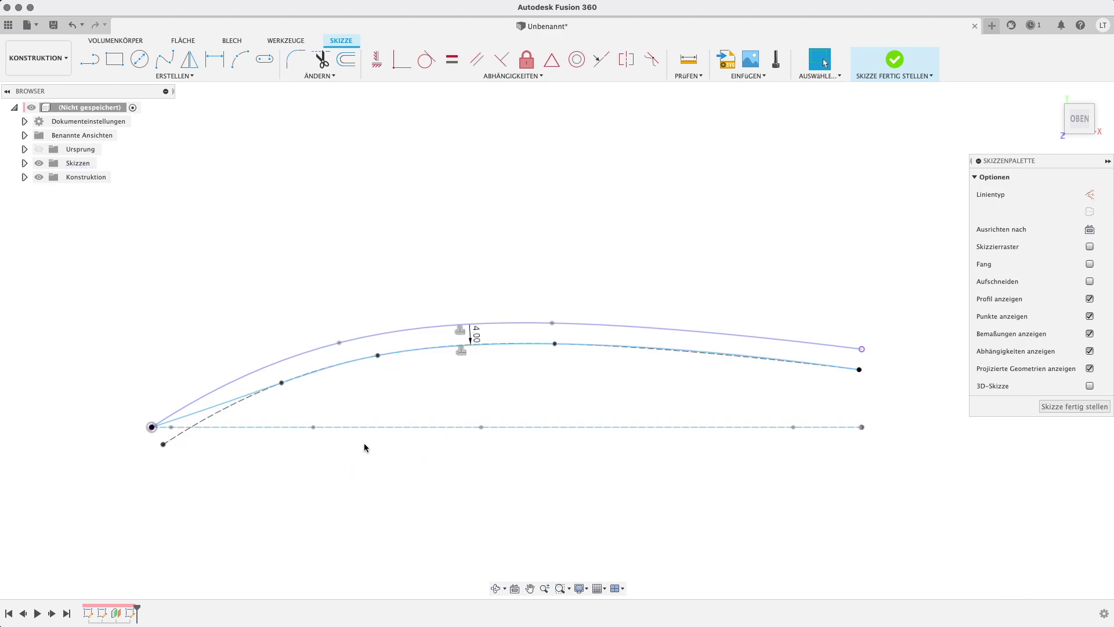
mouse_move(254, 486)
middle_mouse_down("shift")
mouse_move(270, 411)
mouse_move(252, 491)
middle_mouse_up("shift")
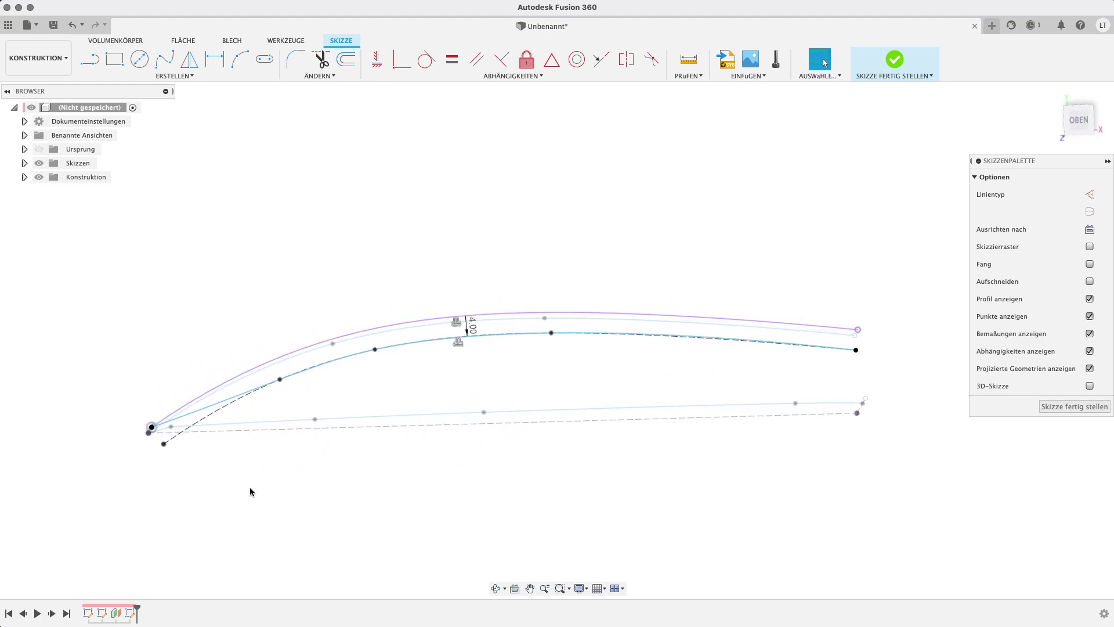
mouse_move(1078, 119)
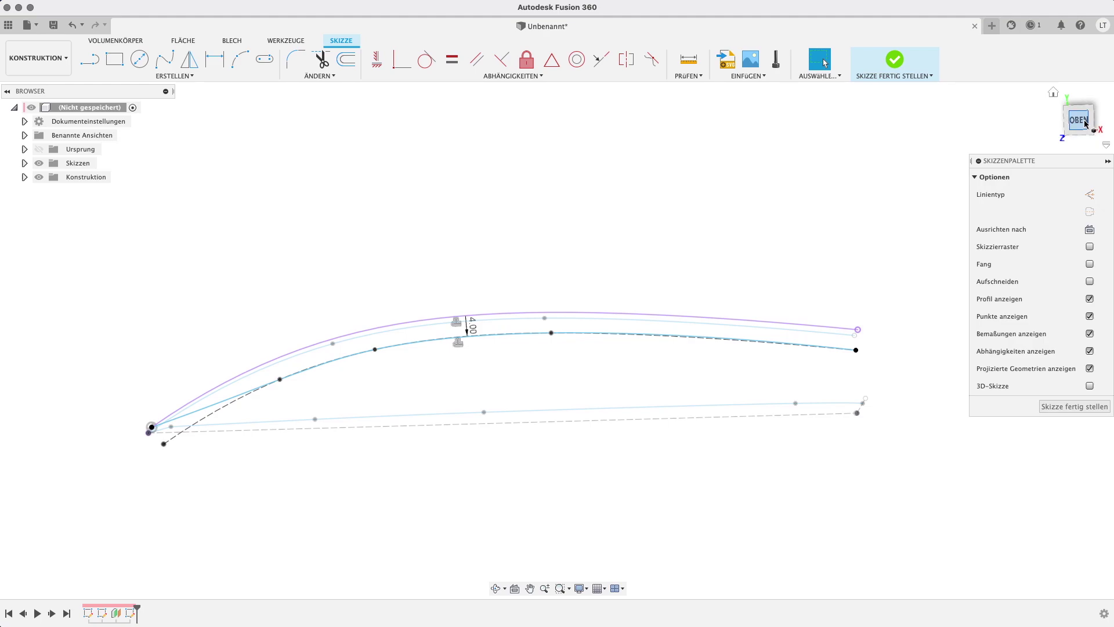
Project the baseline point into the sketch from the top view.
left_click(1086, 123)
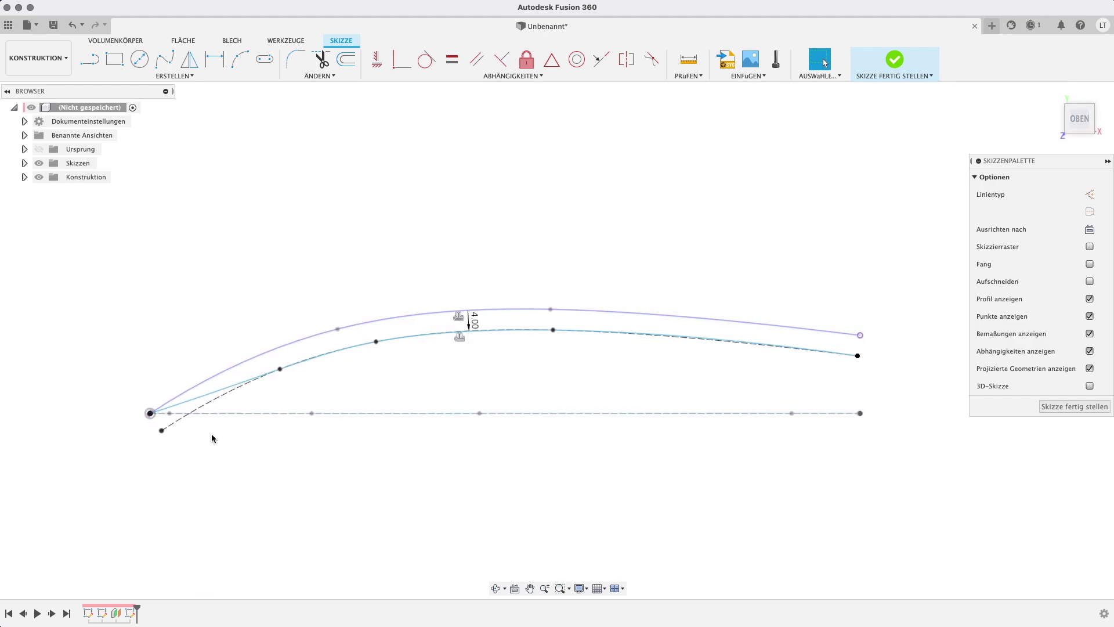
middle_click_drag(213, 448, 155, 418, "shift")
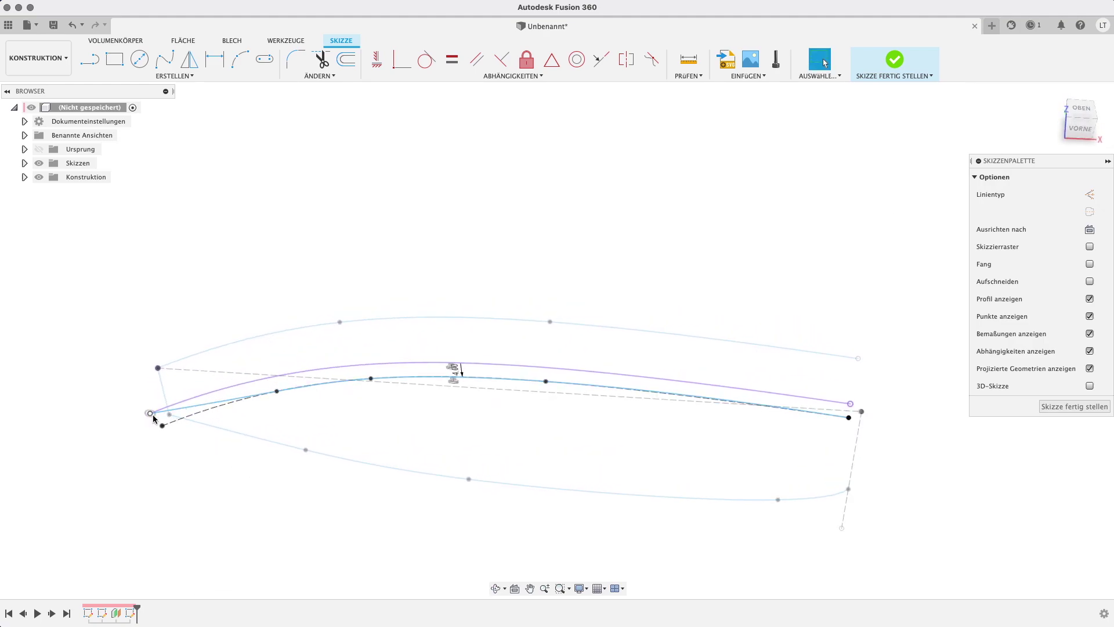
mouse_move(1079, 119)
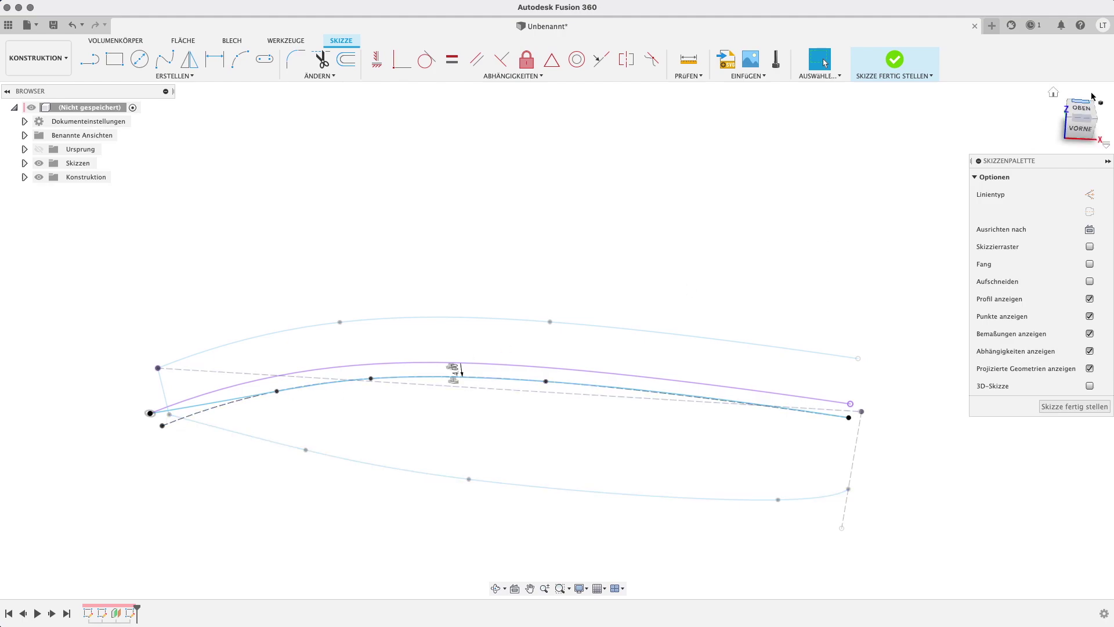
left_click(1081, 109)
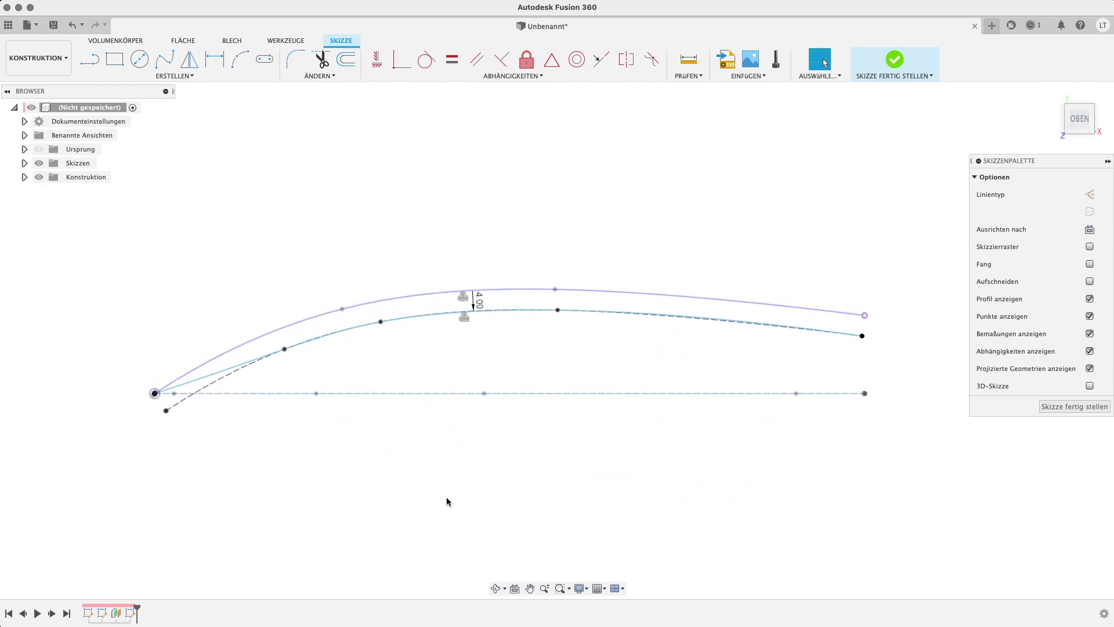
key("p")
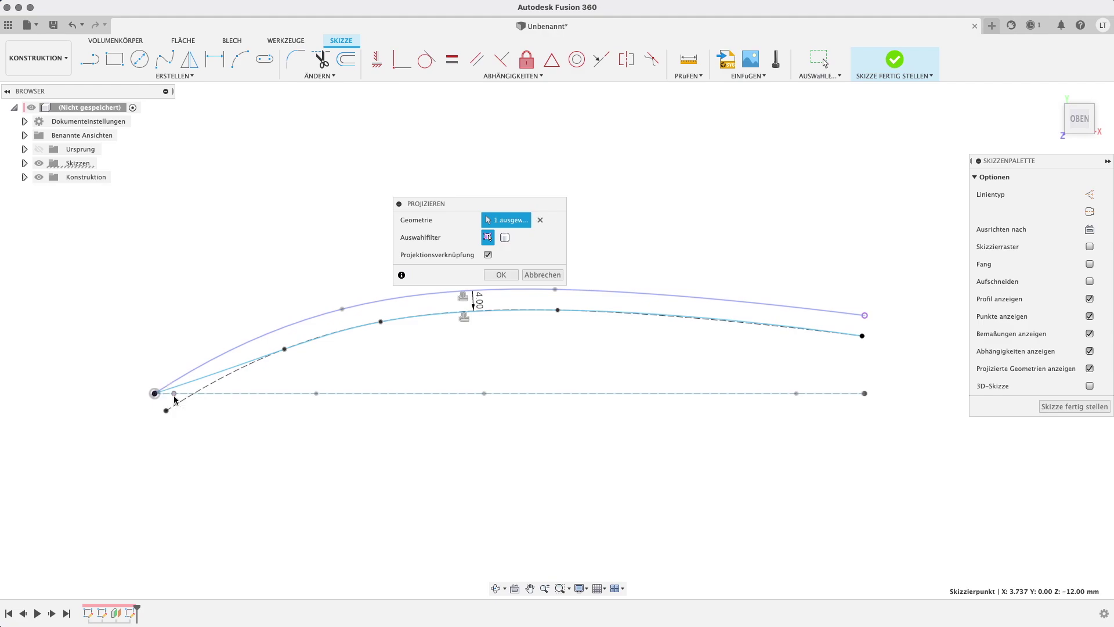
left_click(174, 394)
key("Return")
Move the new spline's start onto the projected baseline point and finish the sketch.
left_click(172, 390)
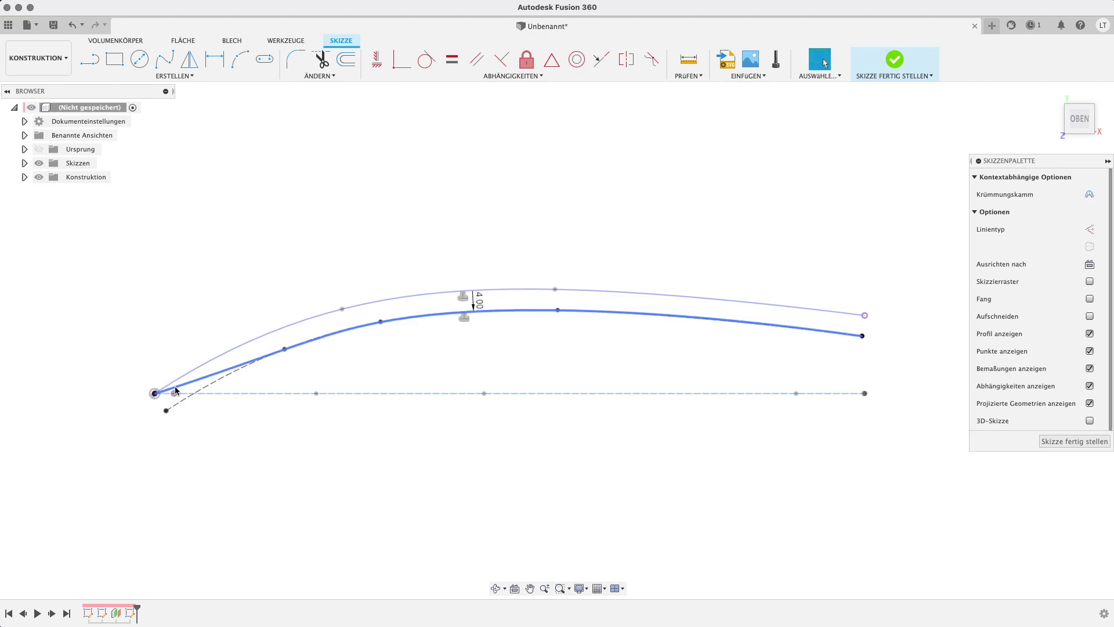
left_click(155, 396)
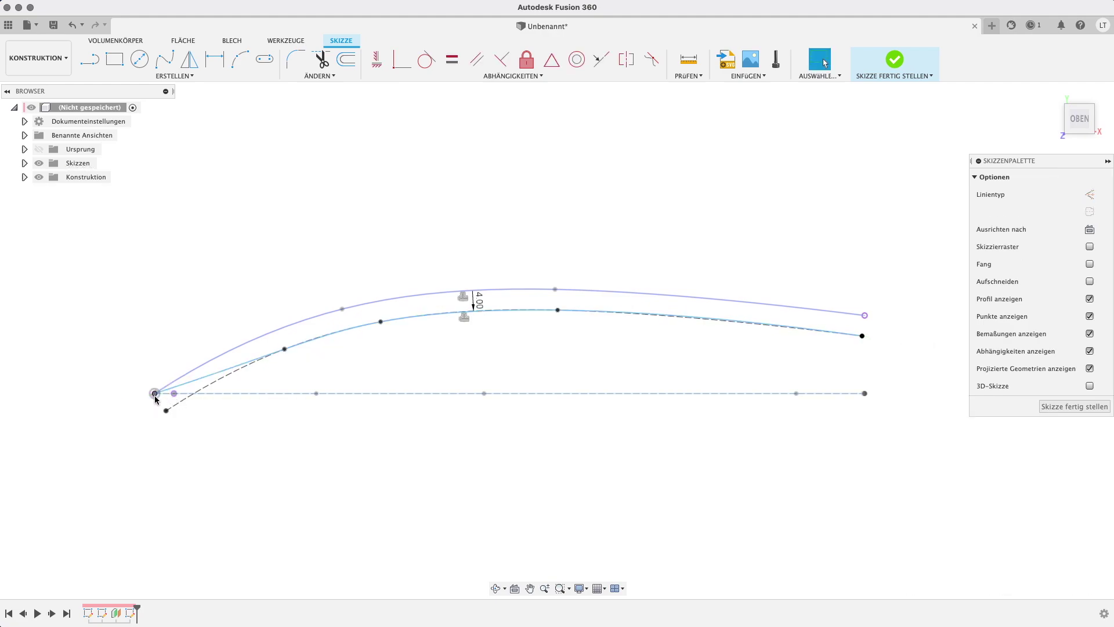
left_click(153, 402)
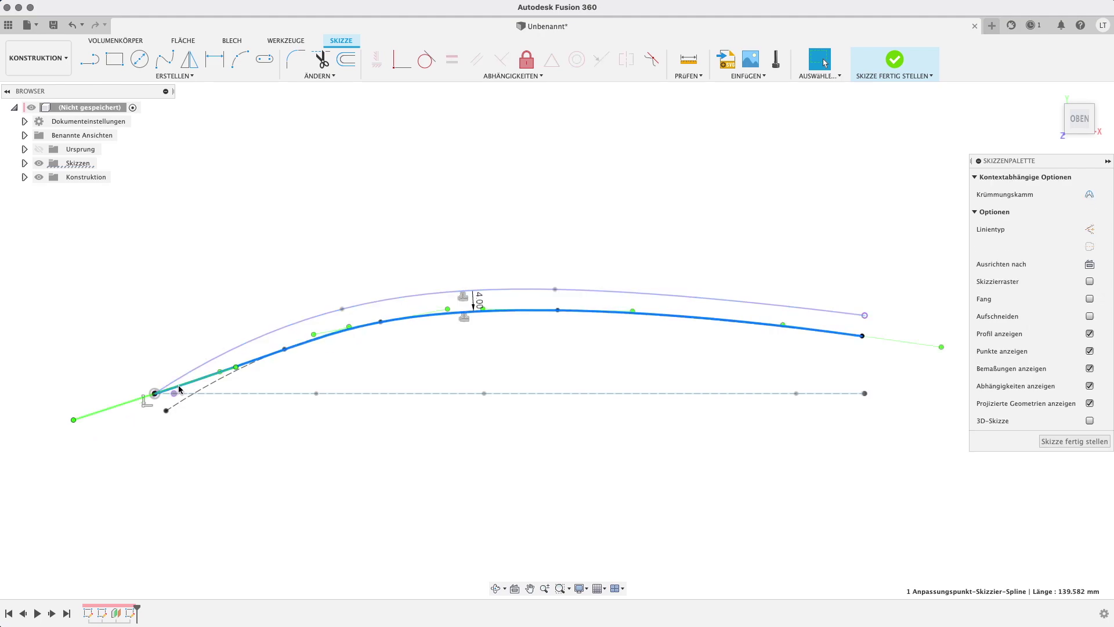
left_click(152, 406)
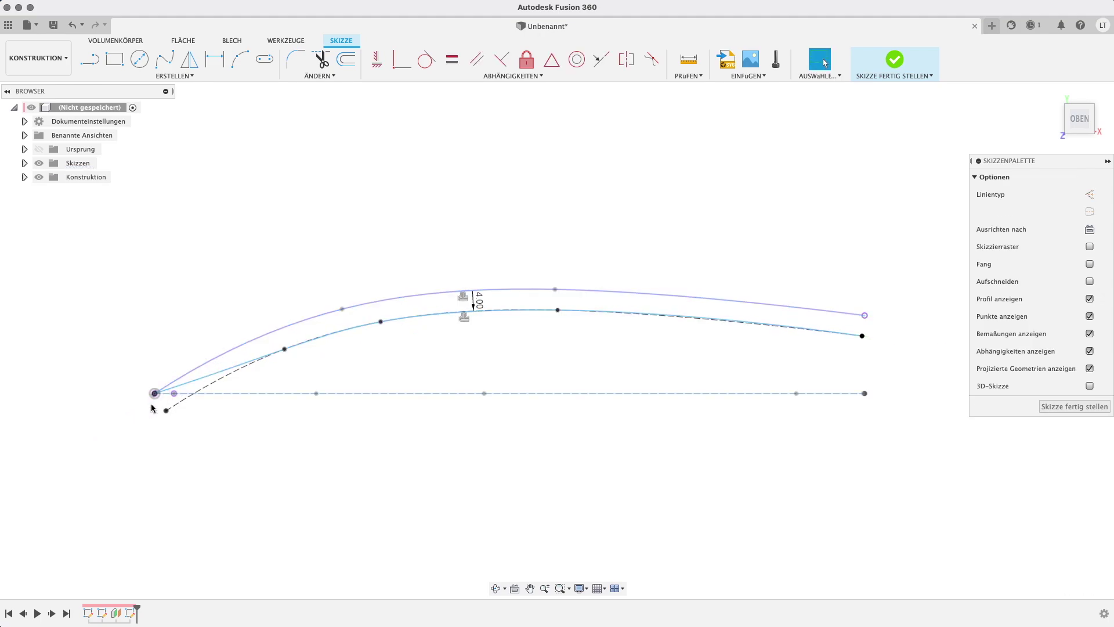
left_click_drag(156, 398, 174, 394)
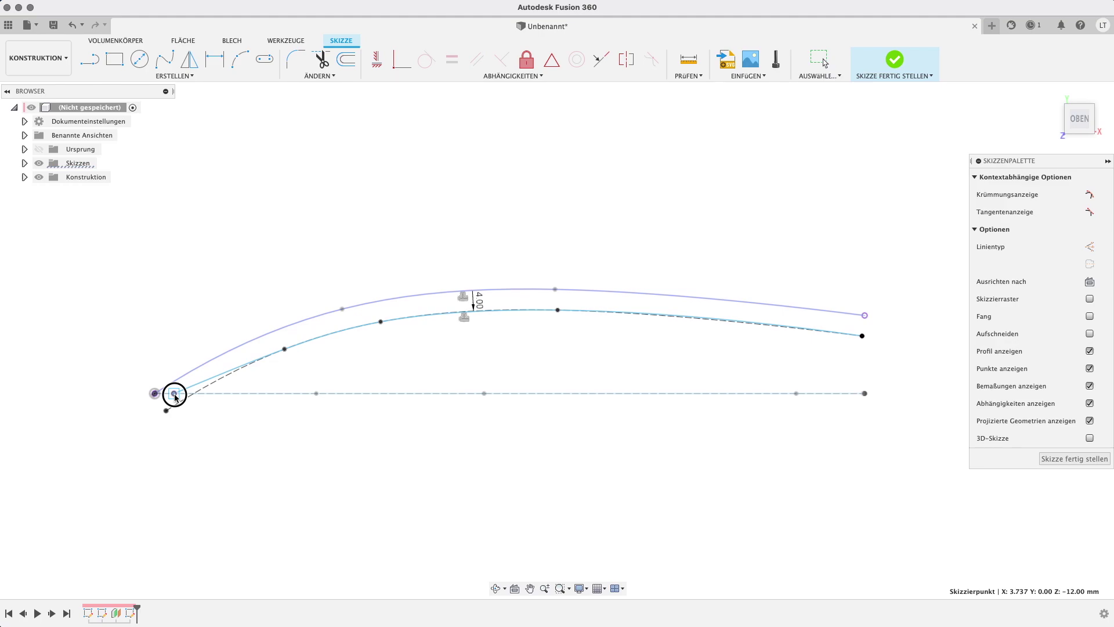
left_click(194, 470)
left_click(1045, 406)
middle_click_drag(583, 479, 596, 523, "shift")
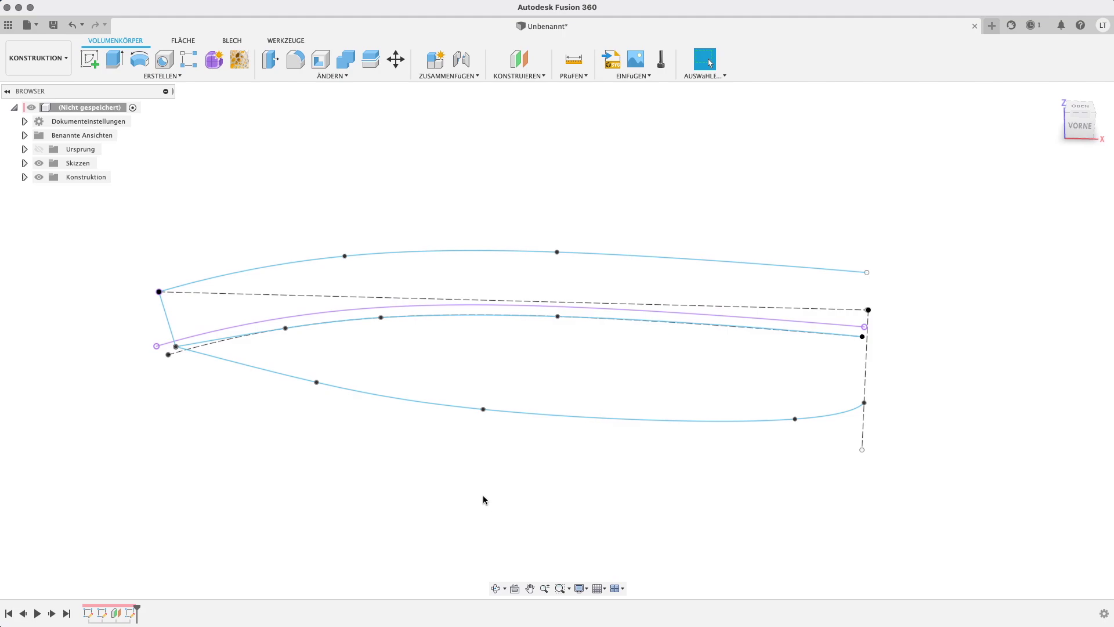
mouse_move(579, 554)
middle_mouse_down("shift")
mouse_move(568, 535)
mouse_move(435, 550)
mouse_move(546, 525)
mouse_move(619, 542)
mouse_move(602, 530)
mouse_move(589, 539)
mouse_move(438, 247)
middle_mouse_up("shift")
left_click(438, 247)
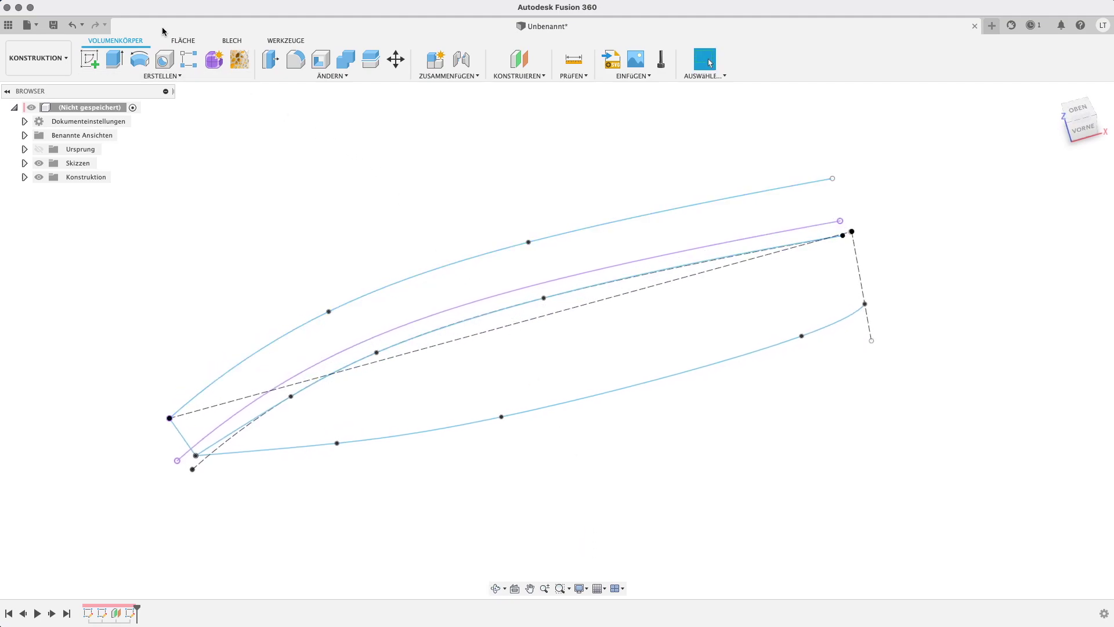
left_click(183, 40)
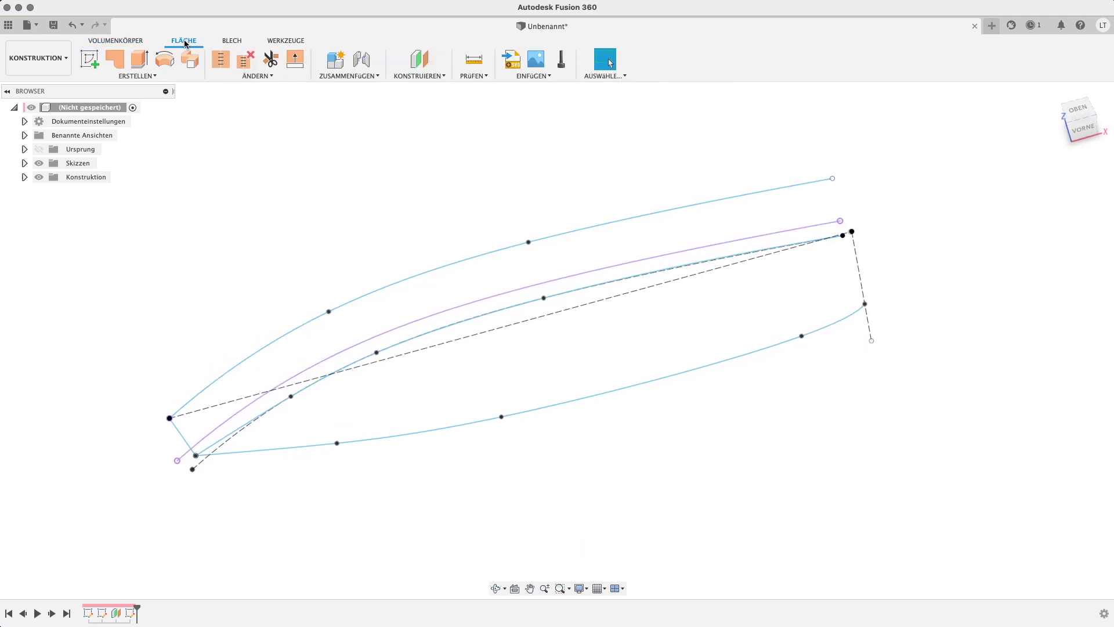
Begin an Erhebung surface loft using the middle spline and the upper curve as profiles.
left_click(136, 76)
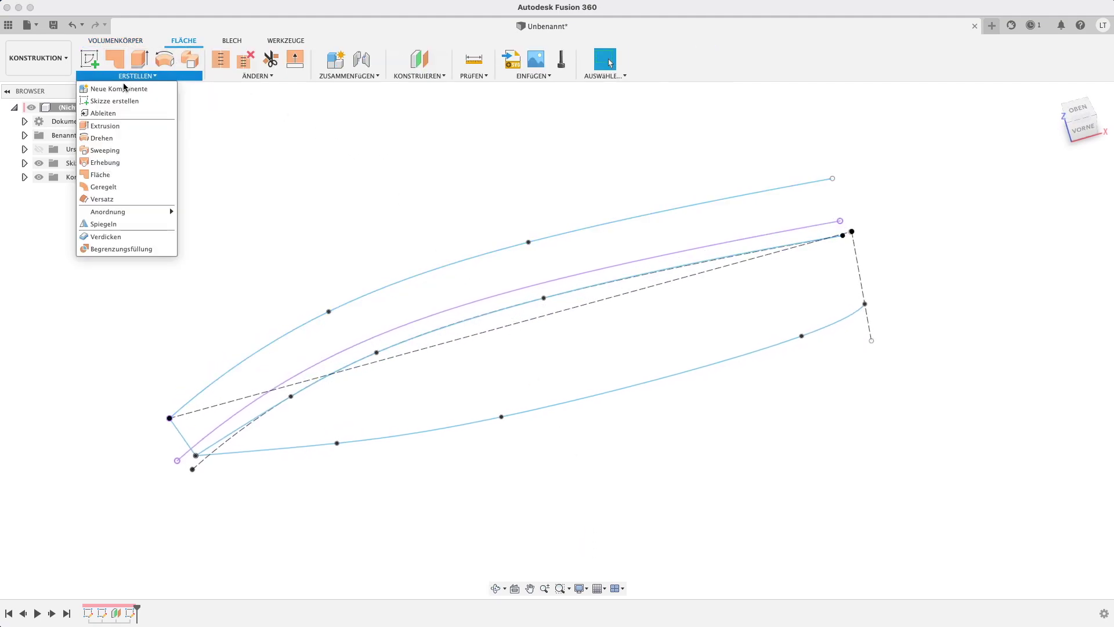
left_click(117, 164)
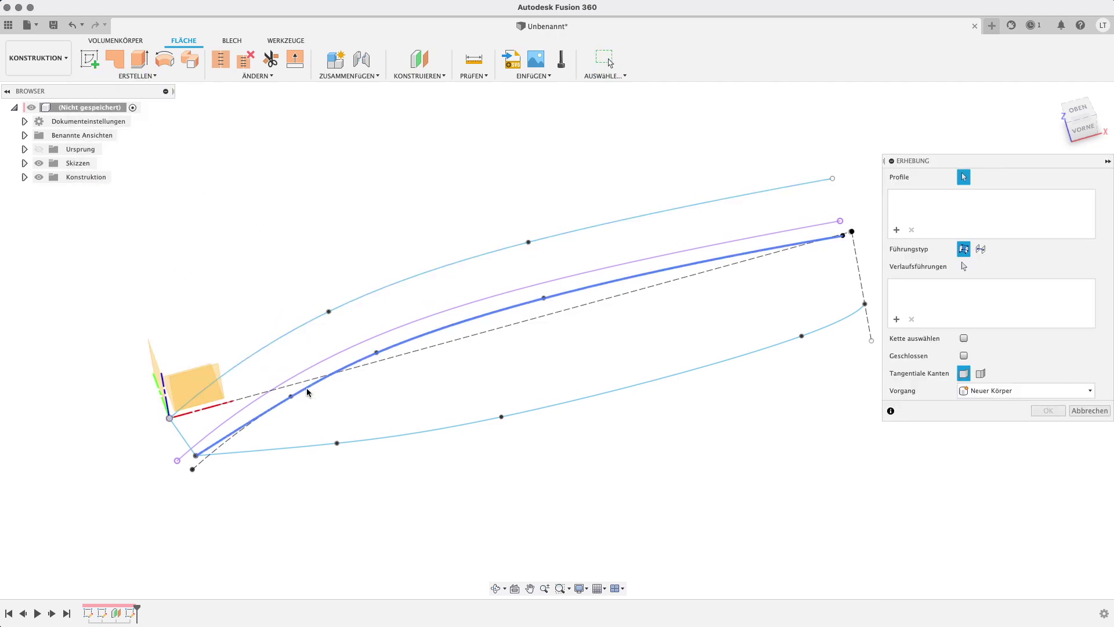
left_click(308, 389)
left_click(380, 287)
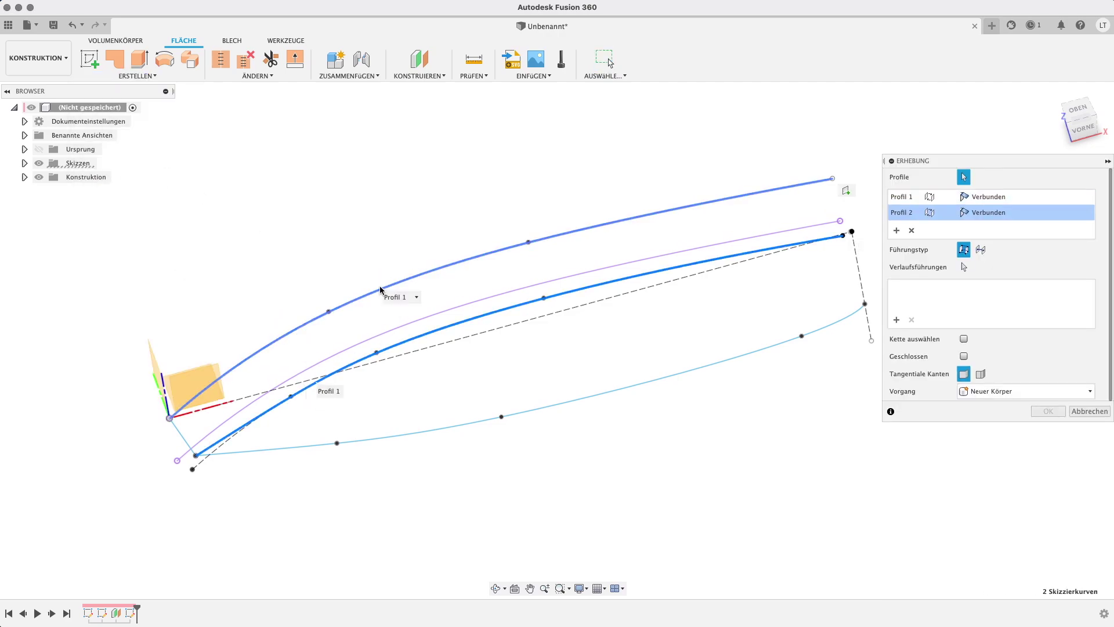
Accept the loft and view the upper strip from behind, showing its olive back face.
left_click(1048, 410)
middle_click_drag(830, 420, 828, 378, "shift")
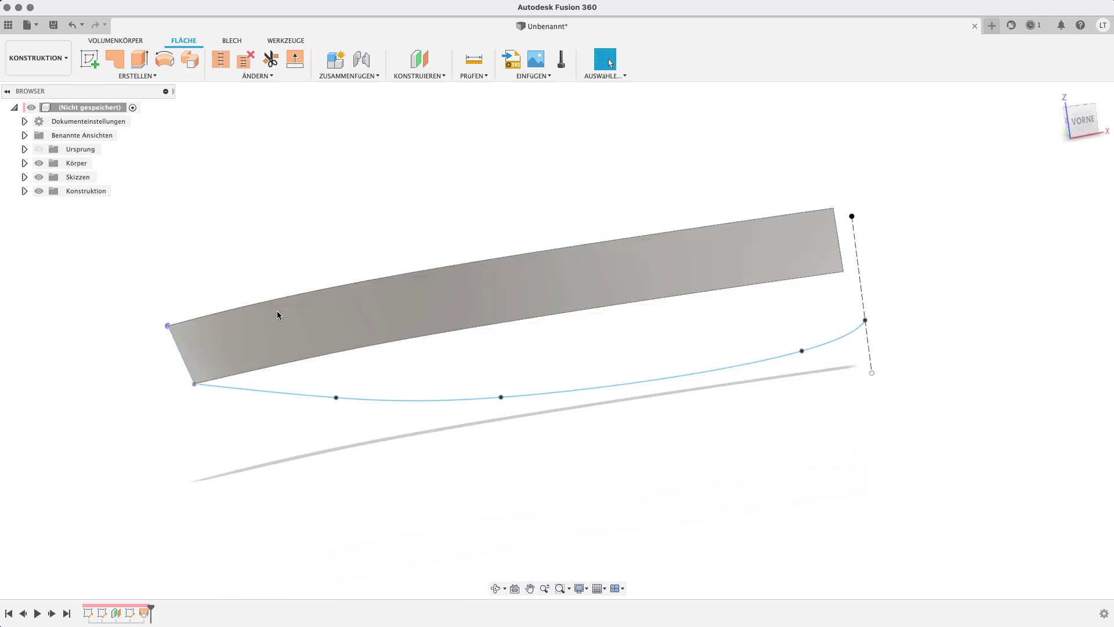
mouse_move(437, 395)
middle_mouse_down("shift")
mouse_move(676, 325)
mouse_move(681, 358)
mouse_move(786, 373)
mouse_move(736, 366)
mouse_move(582, 301)
mouse_move(516, 315)
mouse_move(617, 324)
middle_mouse_up("shift")
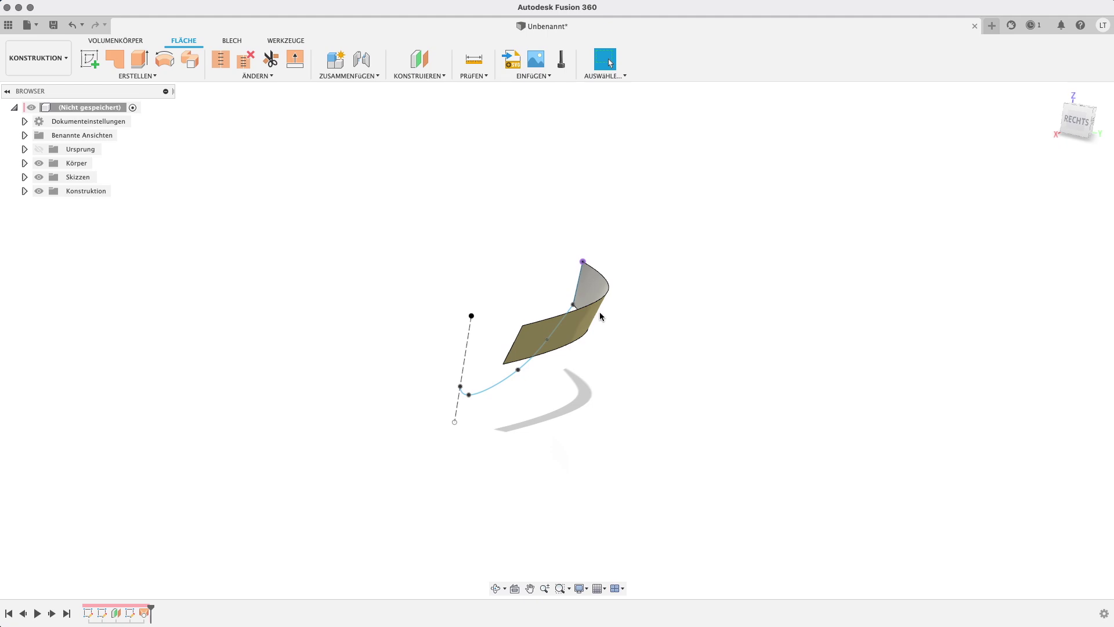
Flip the upper strip's normals with Normale umdrehen so its outward face shows grey.
left_click(235, 72)
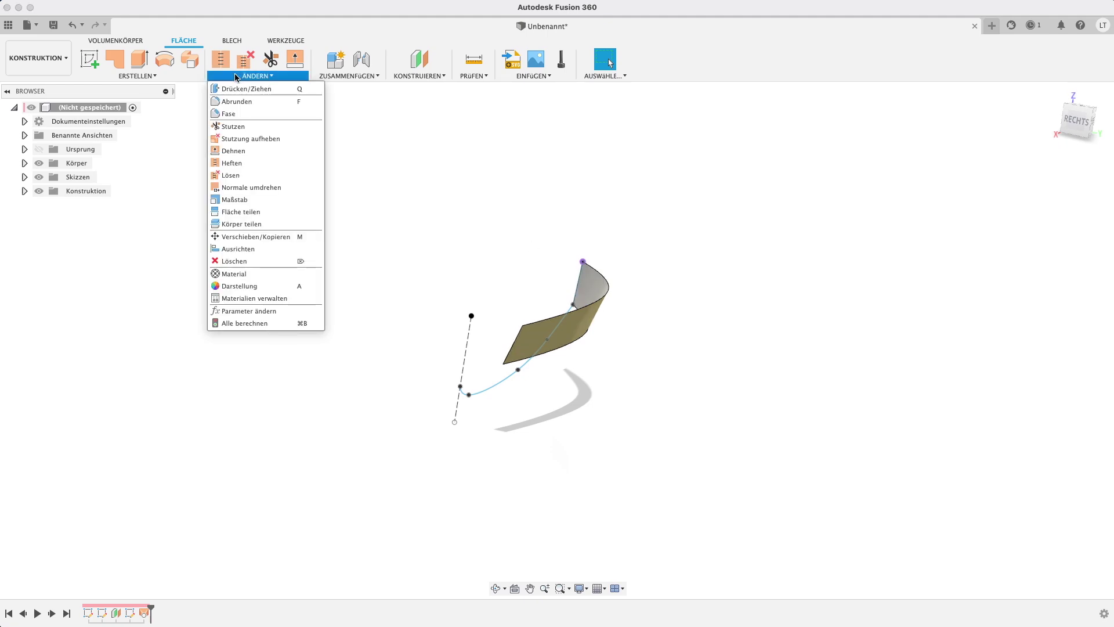
left_click(251, 187)
left_click(579, 331)
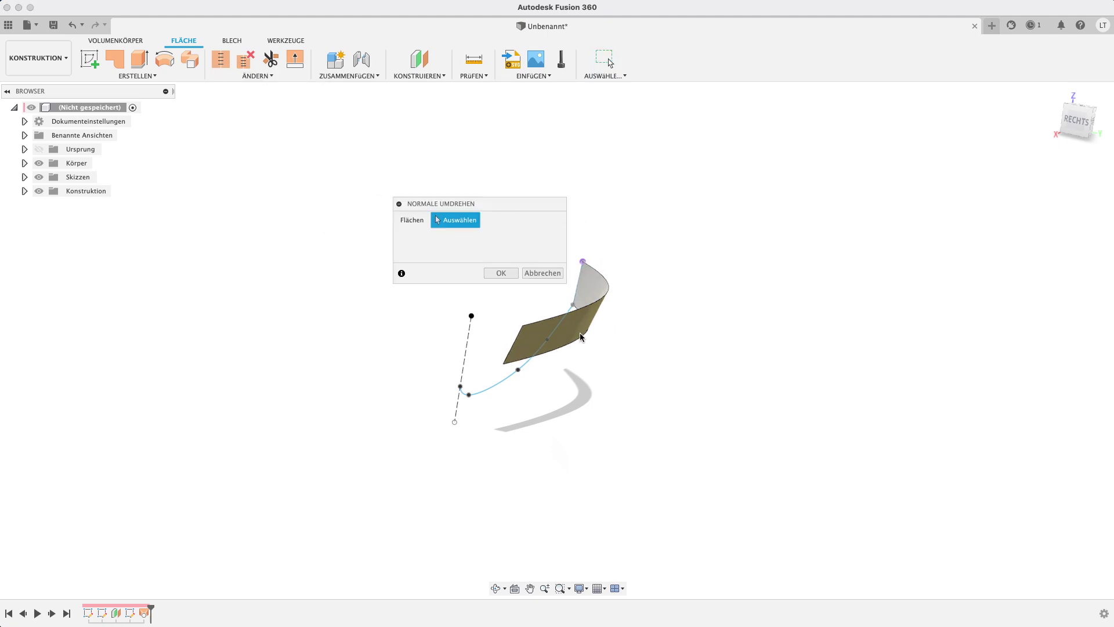
left_click(505, 273)
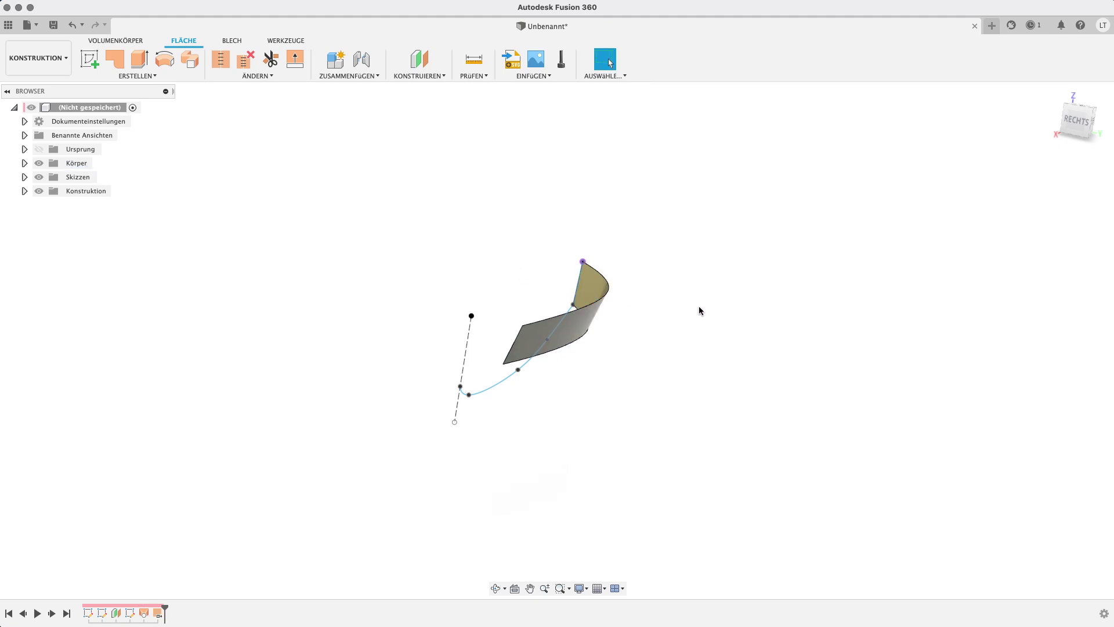
mouse_move(699, 306)
middle_mouse_down("shift")
mouse_move(609, 305)
mouse_move(619, 274)
mouse_move(528, 269)
mouse_move(691, 319)
mouse_move(708, 346)
mouse_move(774, 361)
mouse_move(740, 381)
mouse_move(643, 353)
mouse_move(656, 356)
mouse_move(637, 366)
middle_mouse_up("shift")
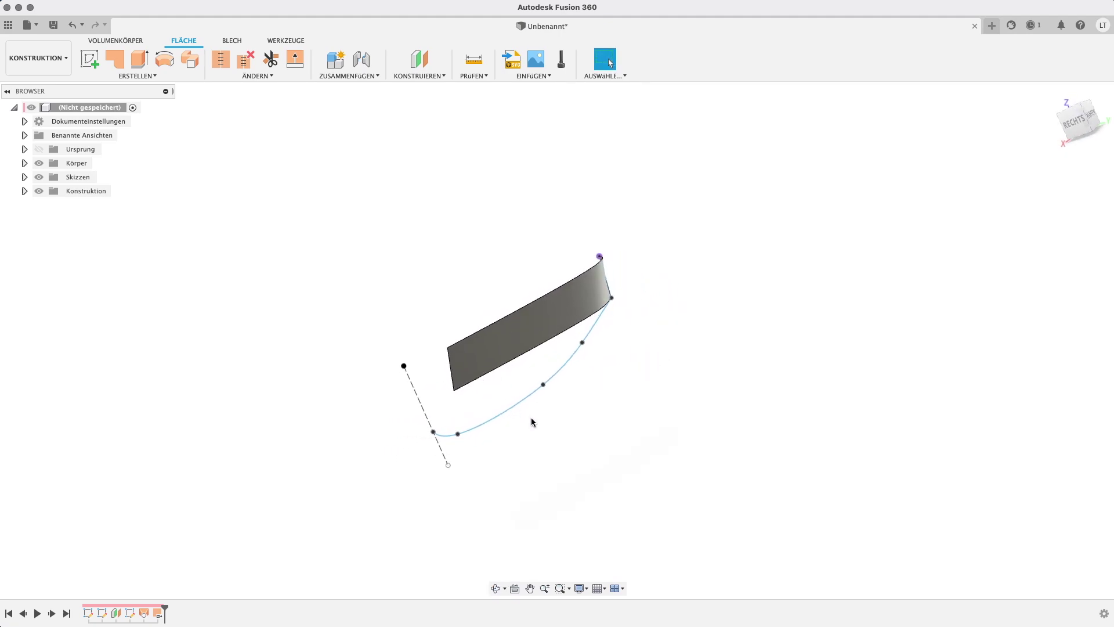
mouse_move(641, 349)
middle_mouse_down("shift")
mouse_move(590, 366)
mouse_move(560, 343)
mouse_move(549, 199)
mouse_move(549, 343)
mouse_move(572, 377)
middle_mouse_up("shift")
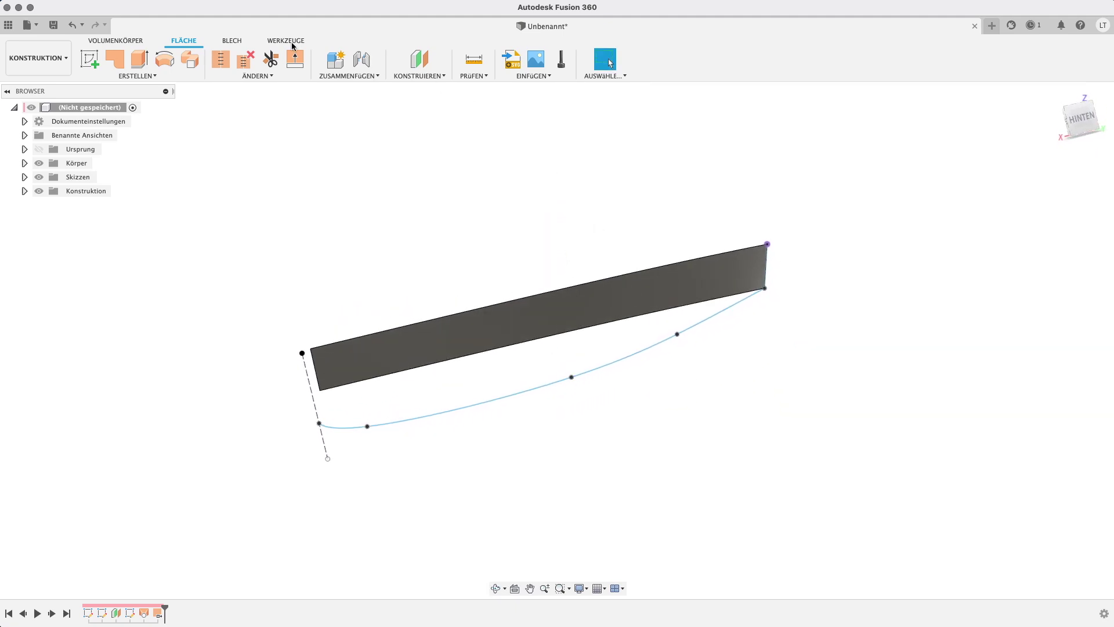
left_click(165, 76)
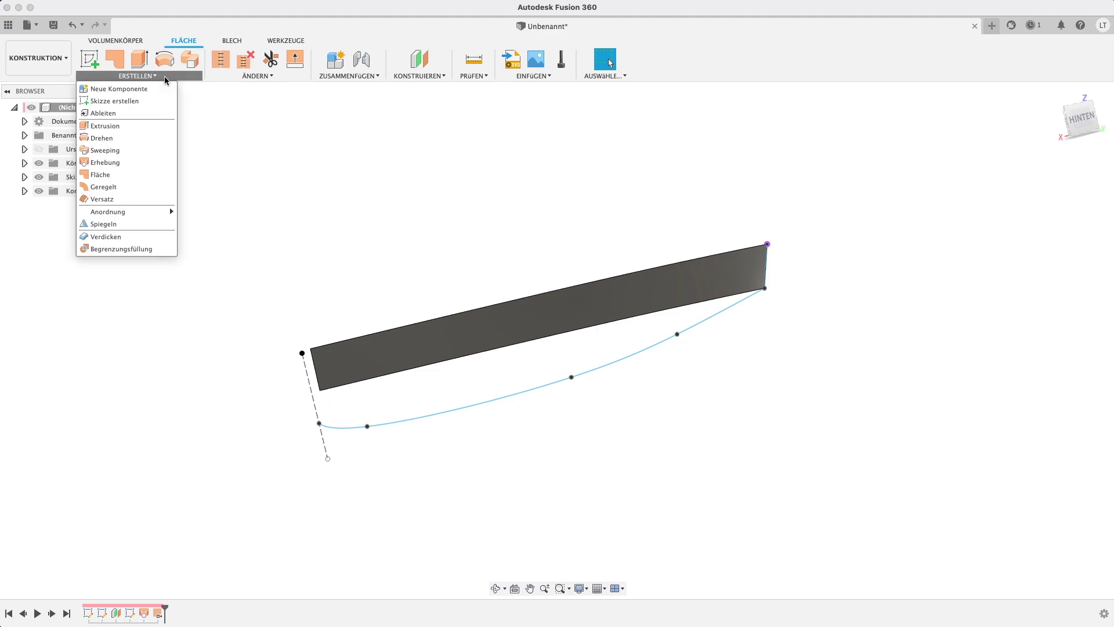
Loft the hull side from the strip's lower edge to the bottom curve using Tangentiale Kanten.
left_click(130, 162)
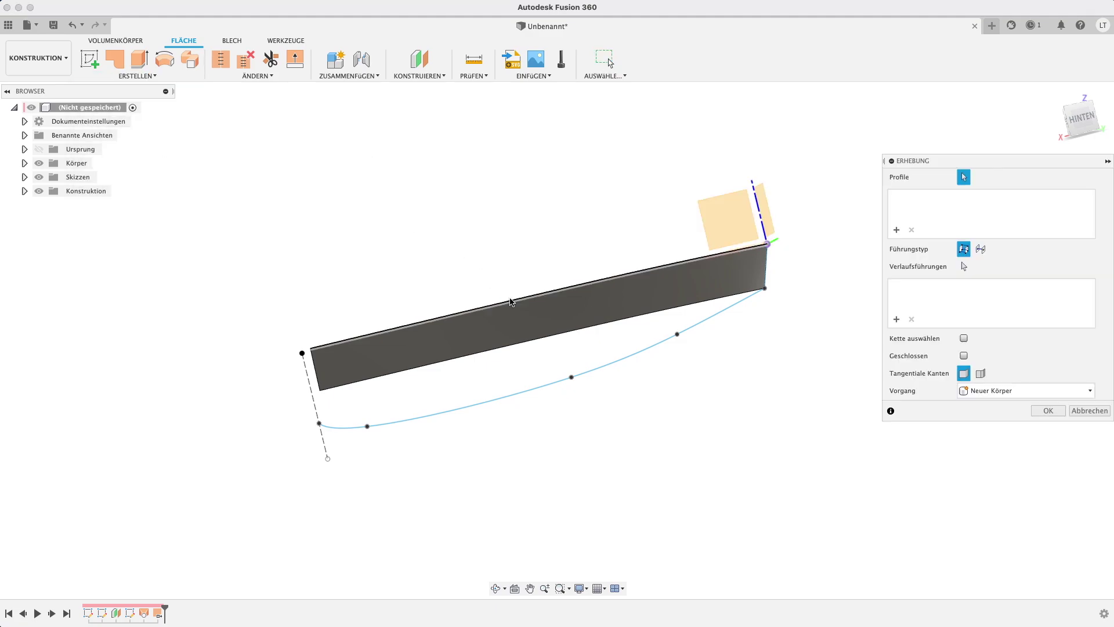
left_click(510, 349)
left_click(522, 394)
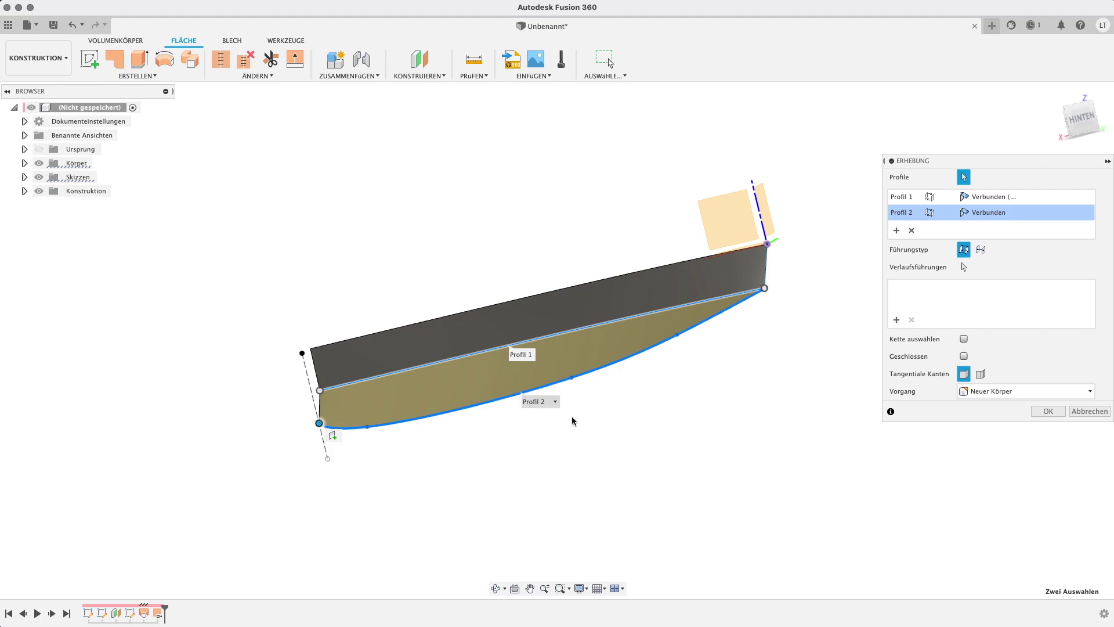
middle_click_drag(545, 410, 757, 425, "shift")
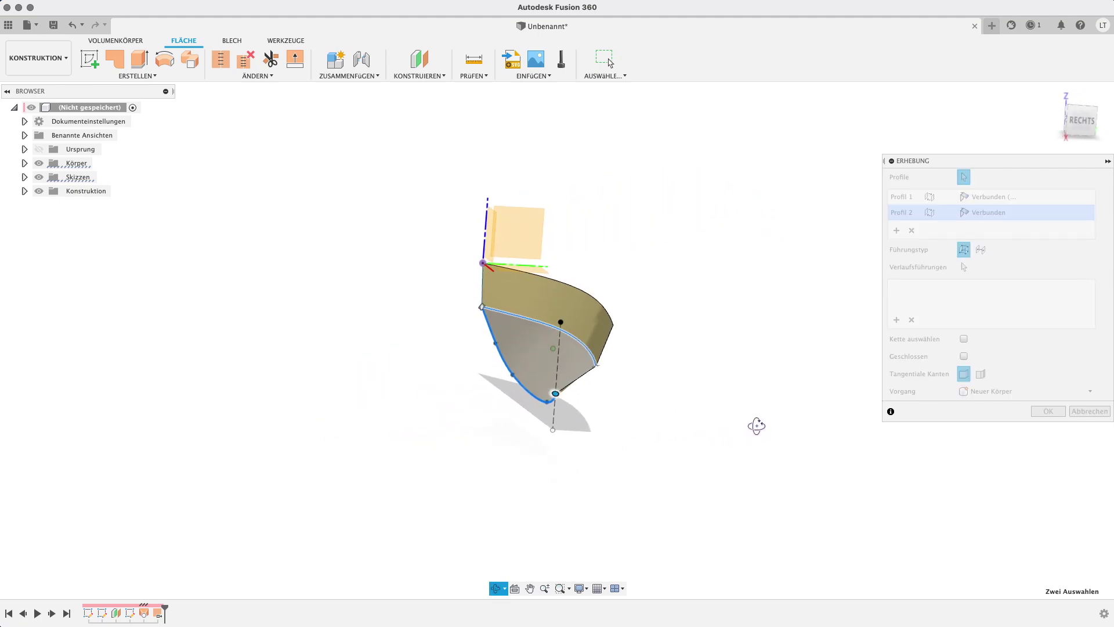
middle_click_drag(756, 425, 753, 427, "shift")
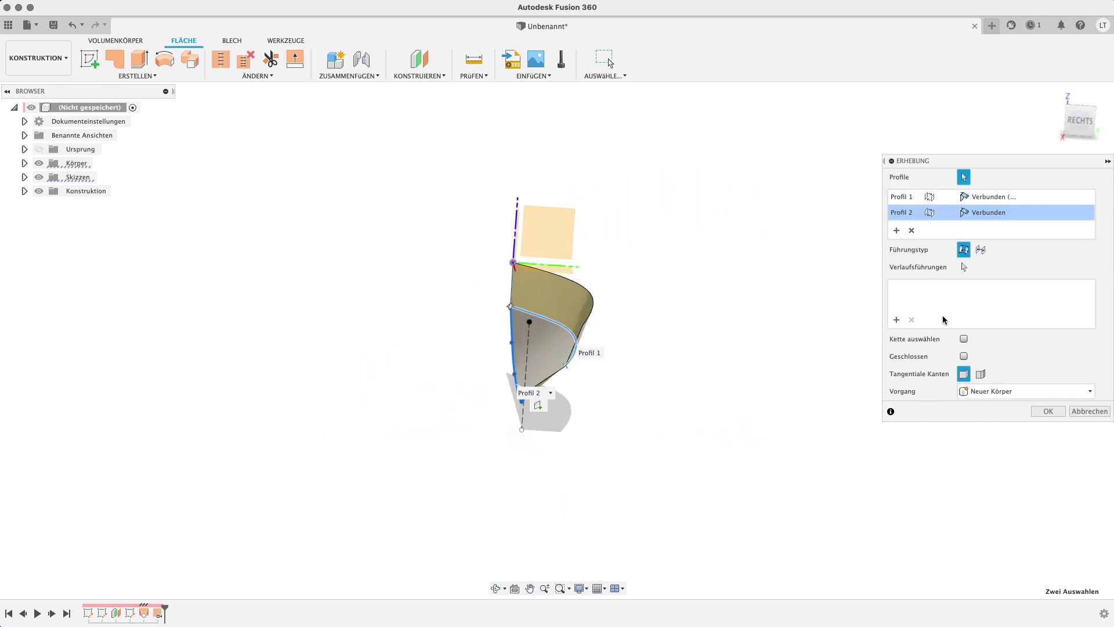
left_click(980, 374)
middle_click_drag(787, 412, 693, 366, "shift")
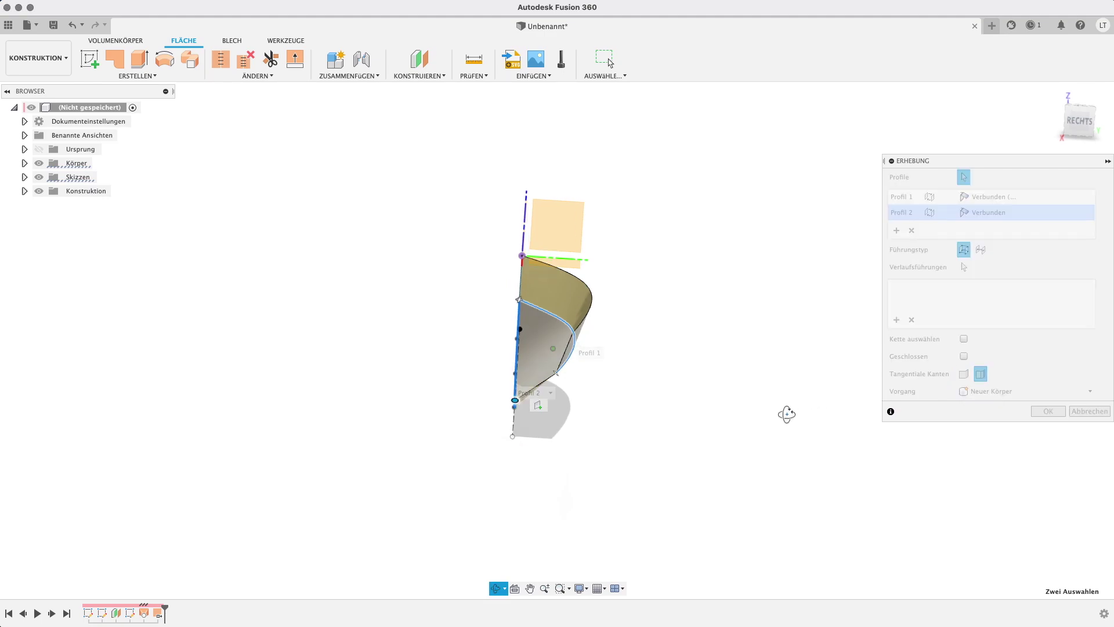
mouse_move(675, 279)
middle_mouse_down("shift")
mouse_move(686, 318)
mouse_move(737, 383)
mouse_move(768, 394)
mouse_move(828, 384)
middle_mouse_up("shift")
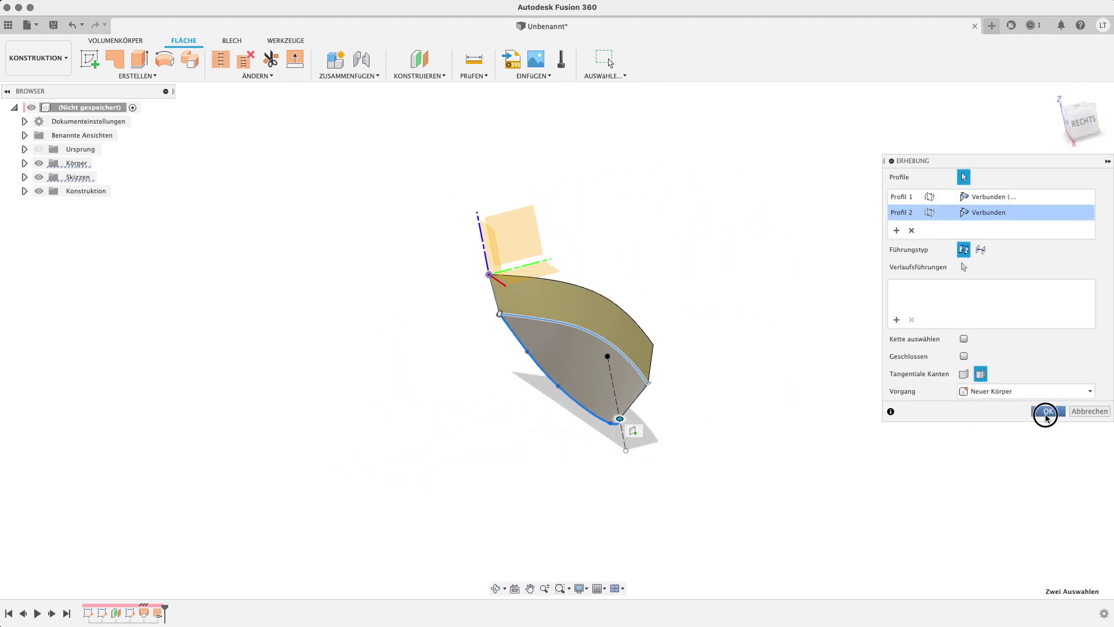
left_click(1047, 411)
mouse_move(898, 415)
middle_mouse_down("shift")
mouse_move(795, 410)
mouse_move(740, 344)
mouse_move(766, 224)
mouse_move(783, 375)
mouse_move(801, 390)
mouse_move(855, 390)
mouse_move(878, 363)
mouse_move(851, 346)
middle_mouse_up("shift")
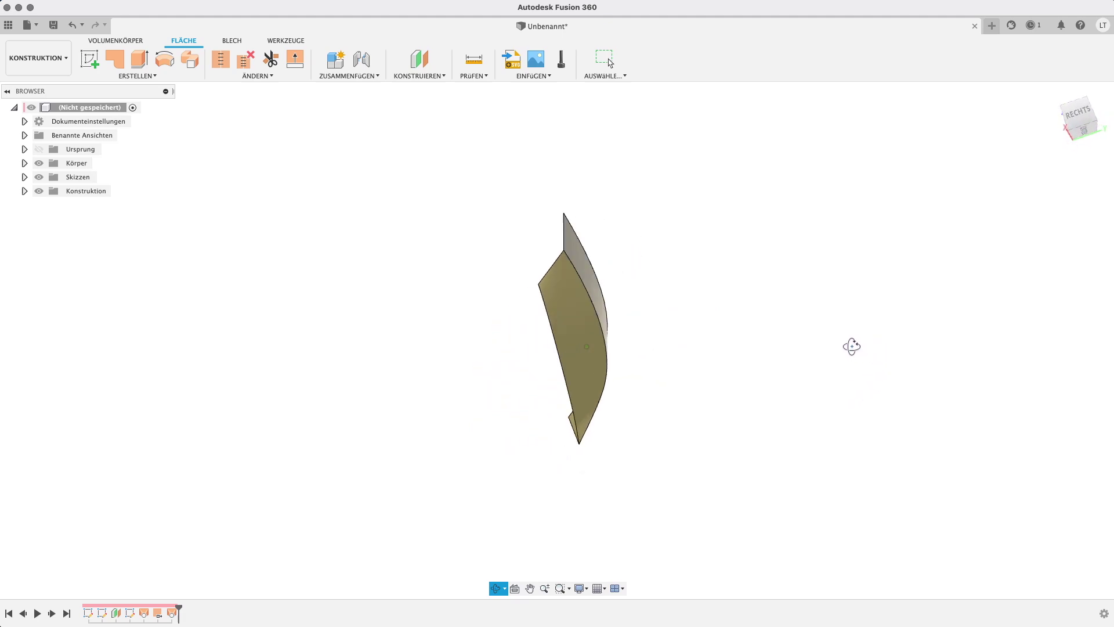
Flip the lower hull side surface's normals so it faces outward.
left_click(261, 81)
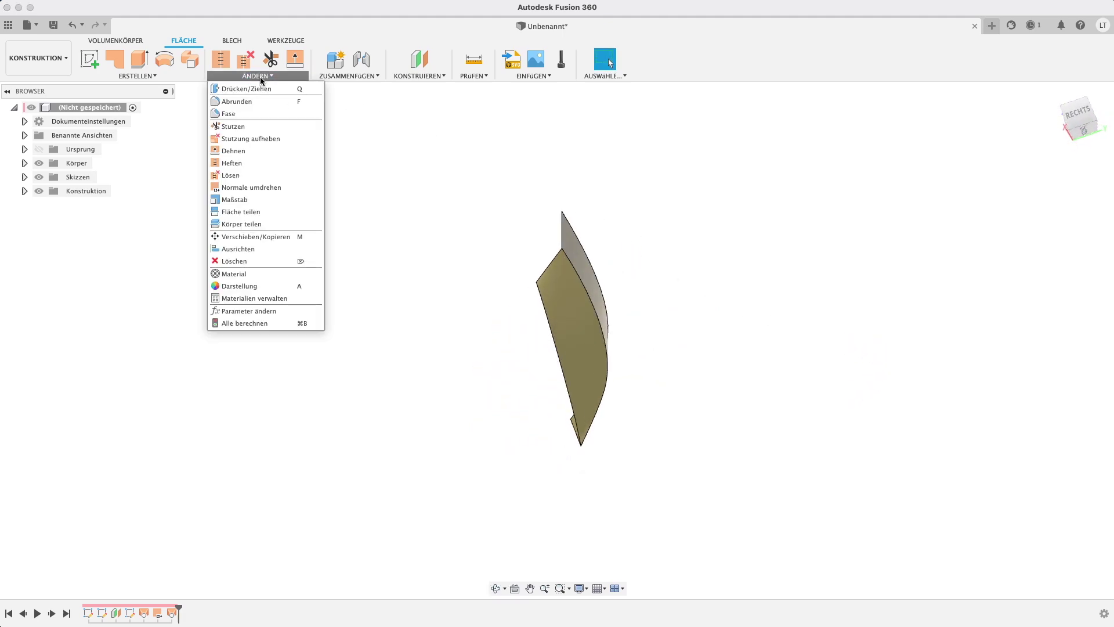
left_click(267, 186)
left_click(563, 344)
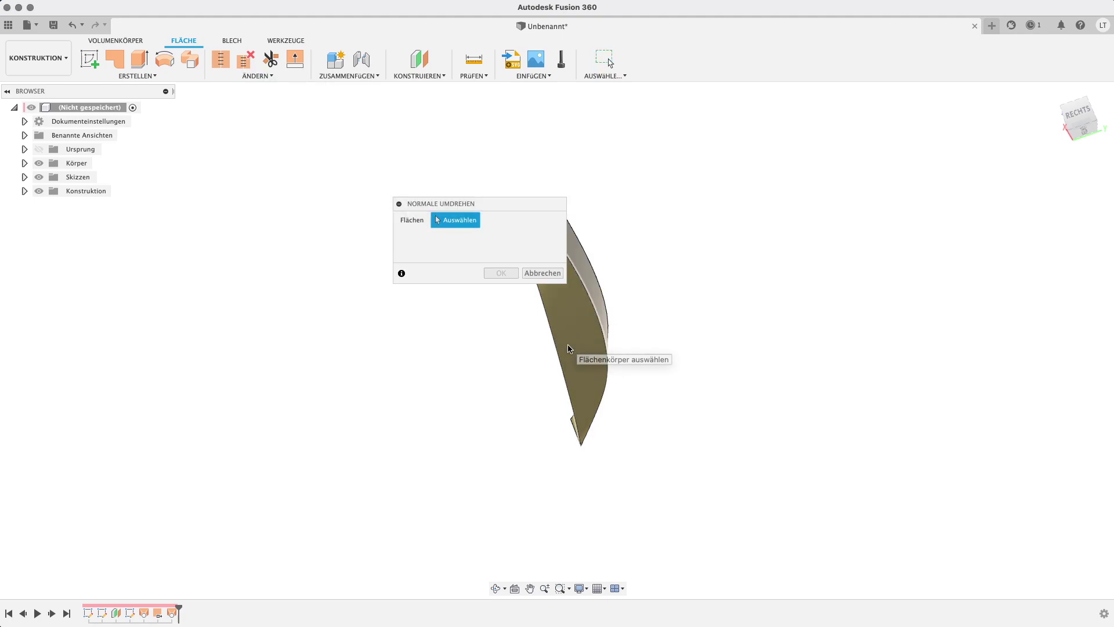
left_click(495, 274)
mouse_move(490, 313)
middle_mouse_down("shift")
mouse_move(796, 331)
mouse_move(862, 355)
mouse_move(686, 348)
mouse_move(669, 363)
mouse_move(693, 344)
middle_mouse_up("shift")
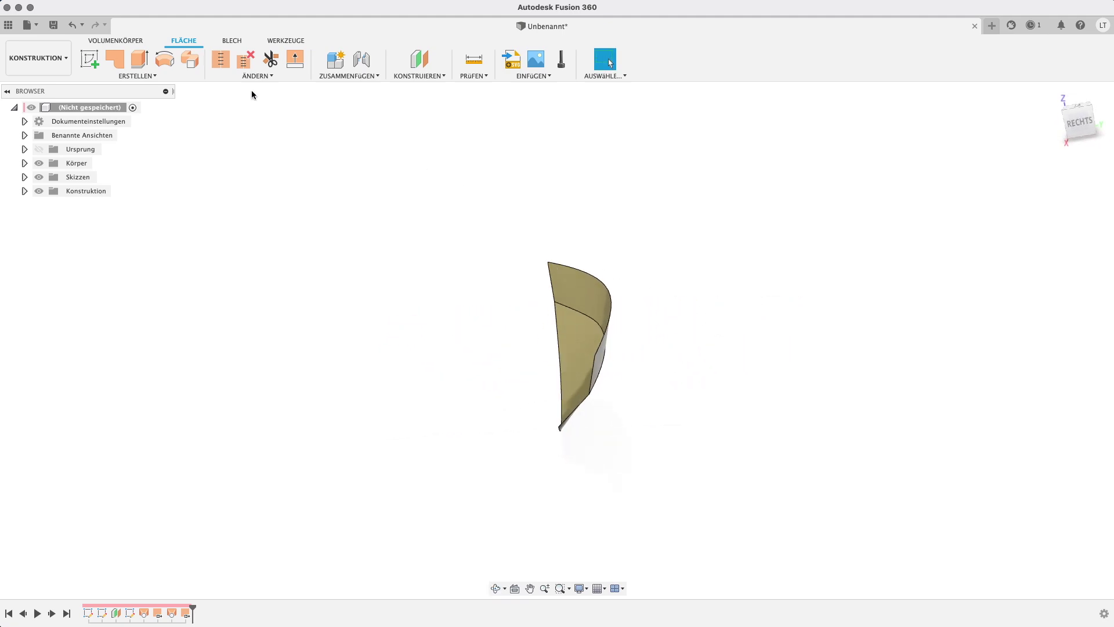
left_click(168, 76)
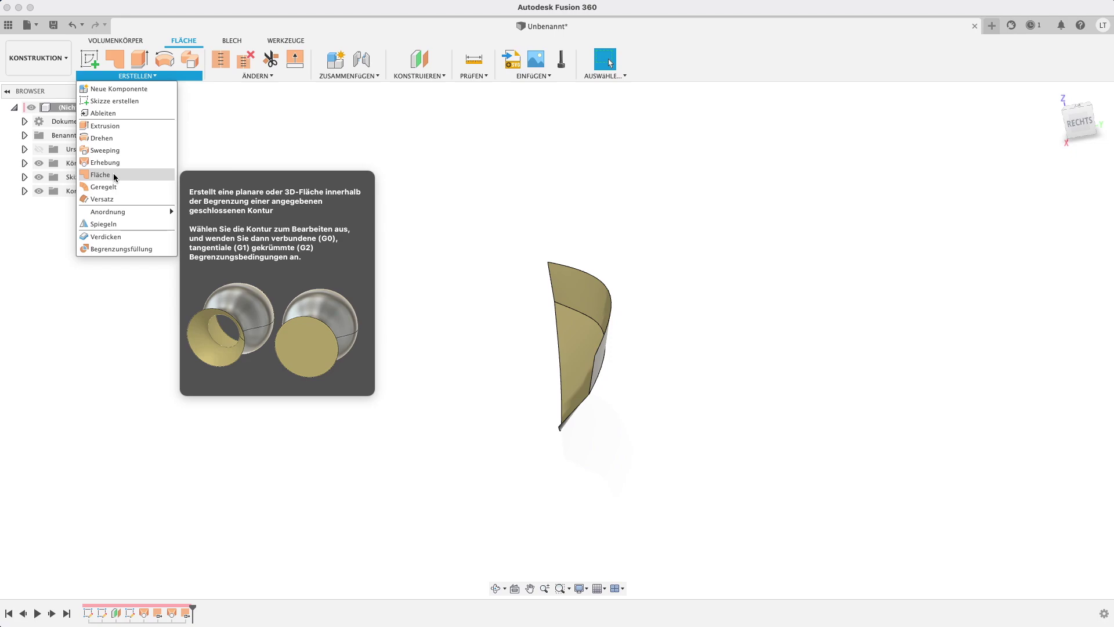
Mirror both hull surfaces across the origin centre plane.
left_click(123, 225)
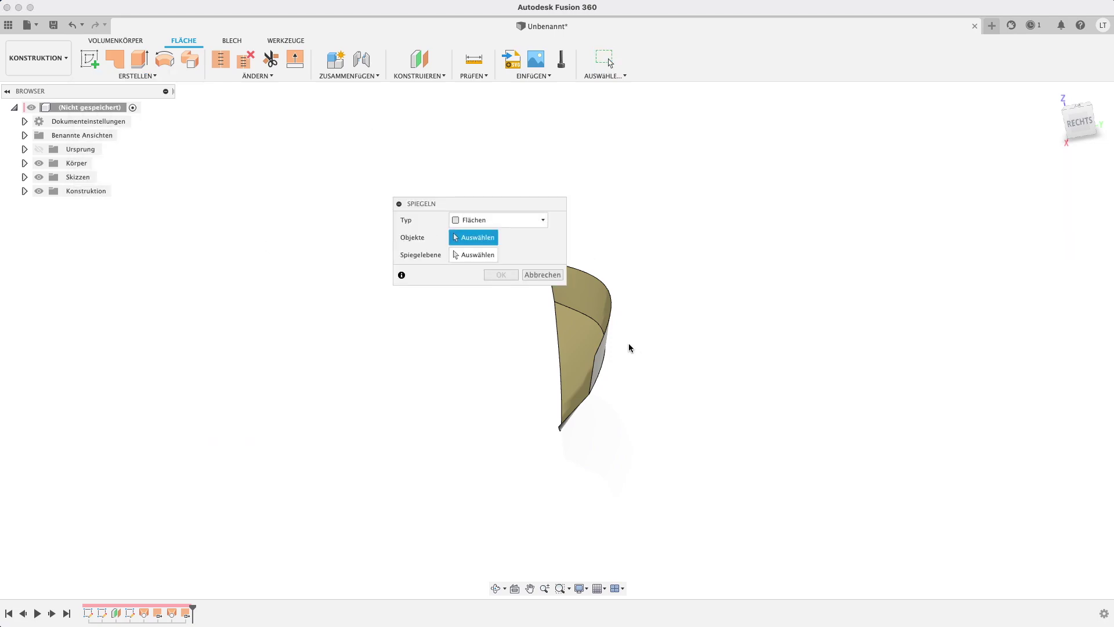
left_click(584, 344)
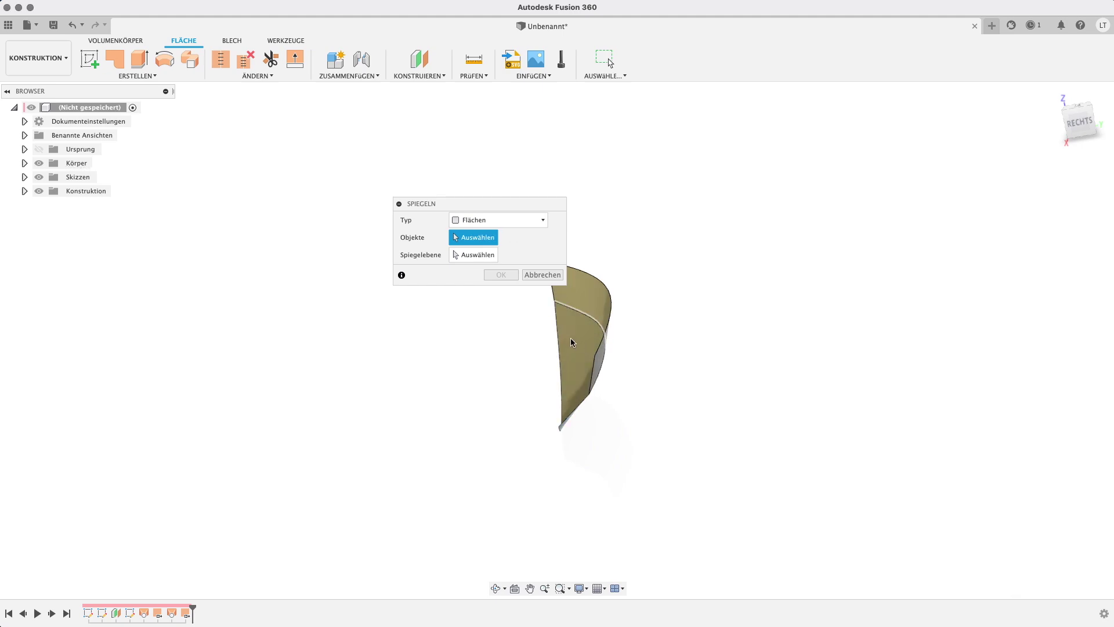
left_click(573, 323)
left_click(591, 298)
left_click(462, 253)
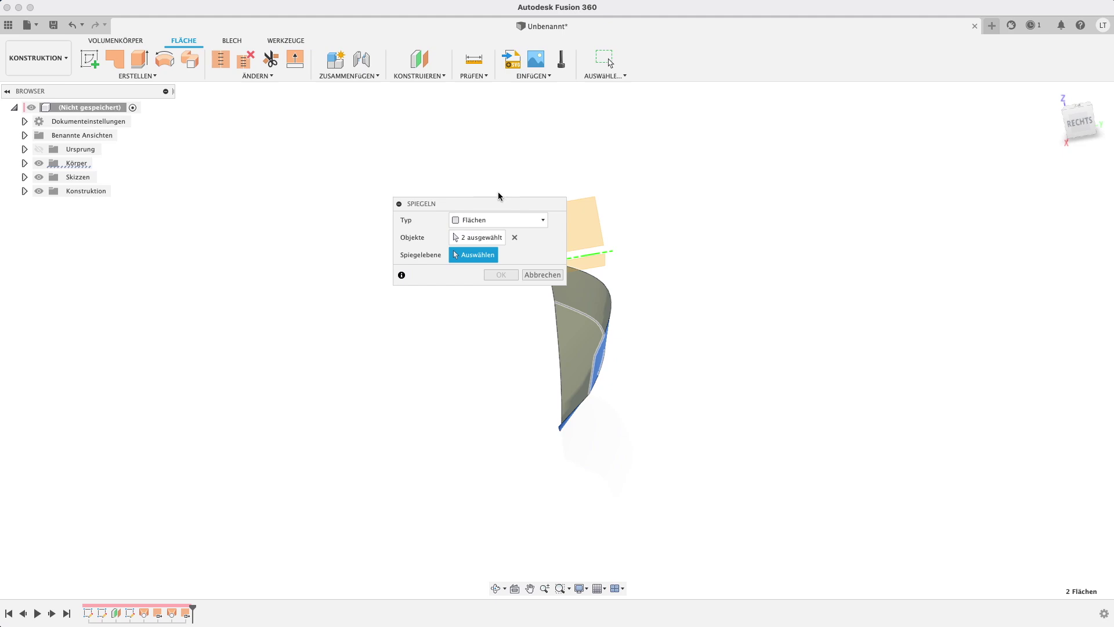
mouse_move(507, 205)
middle_mouse_down("shift")
mouse_move(730, 249)
mouse_move(603, 251)
middle_mouse_up("shift")
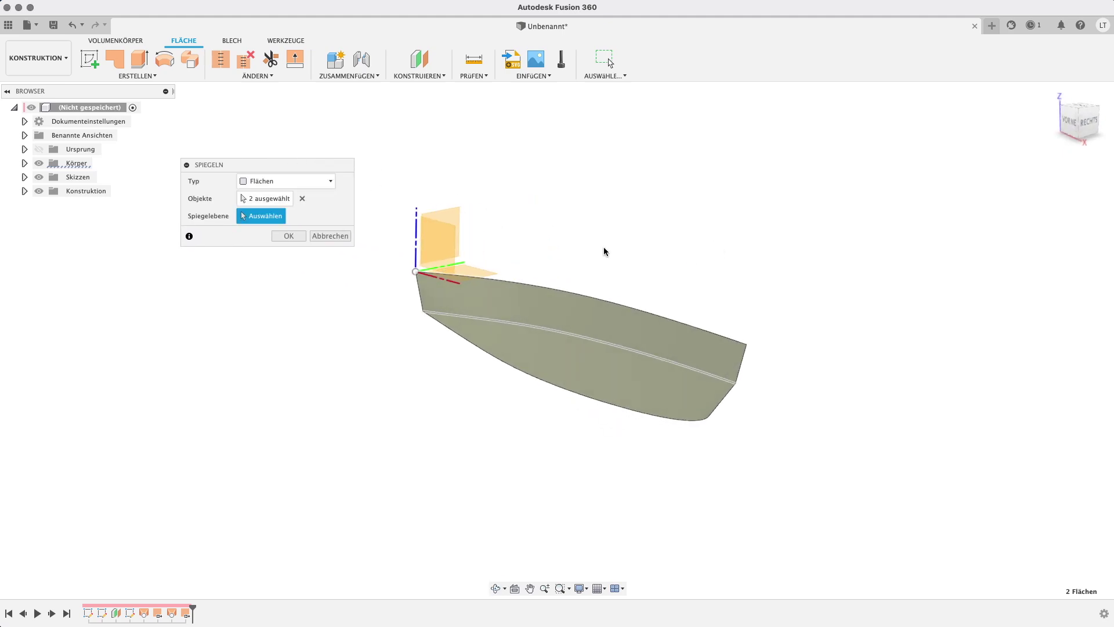
left_click(433, 251)
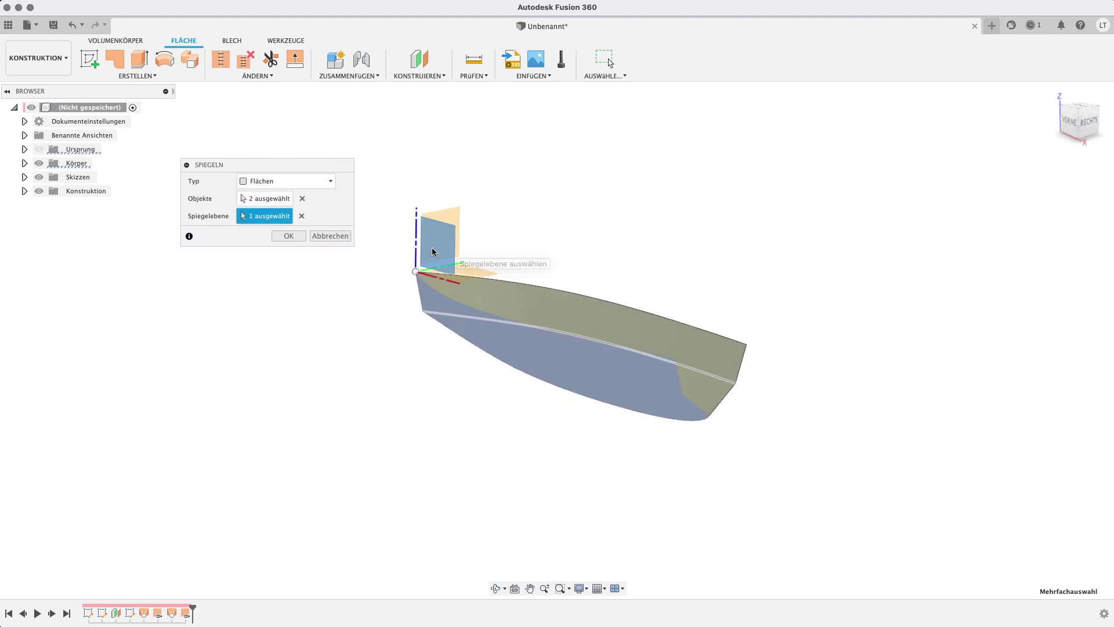
left_click(277, 238)
mouse_move(594, 313)
middle_mouse_down("shift")
mouse_move(487, 280)
mouse_move(724, 365)
mouse_move(652, 402)
mouse_move(649, 298)
middle_mouse_up("shift")
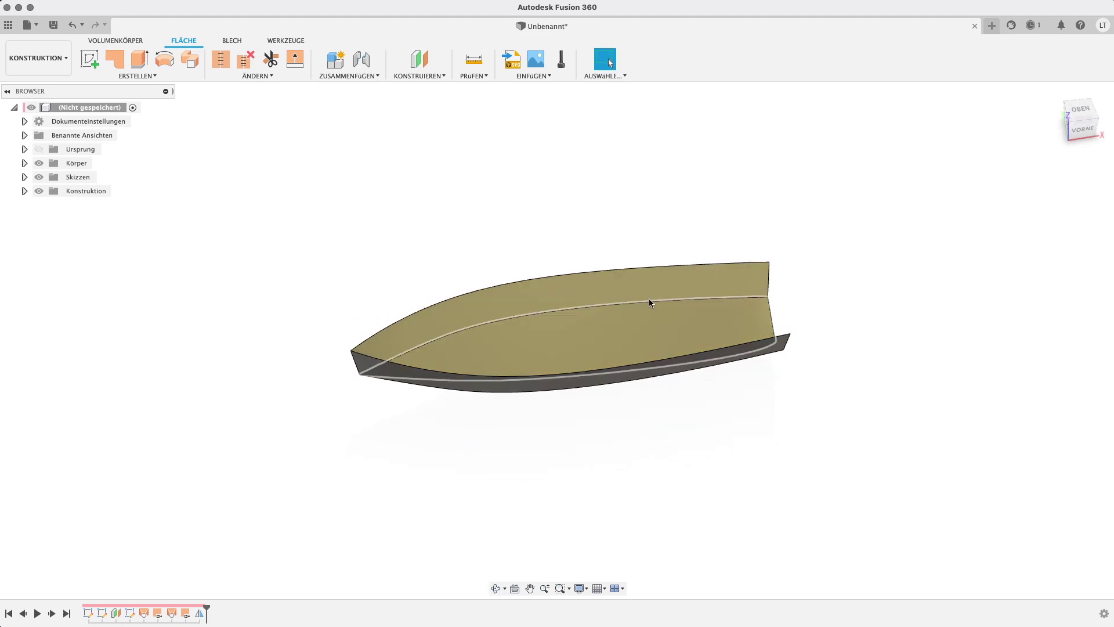
Stitch Körper1–Körper4 with Heften at 0.10 mm tolerance into Körper5.
left_click(24, 165)
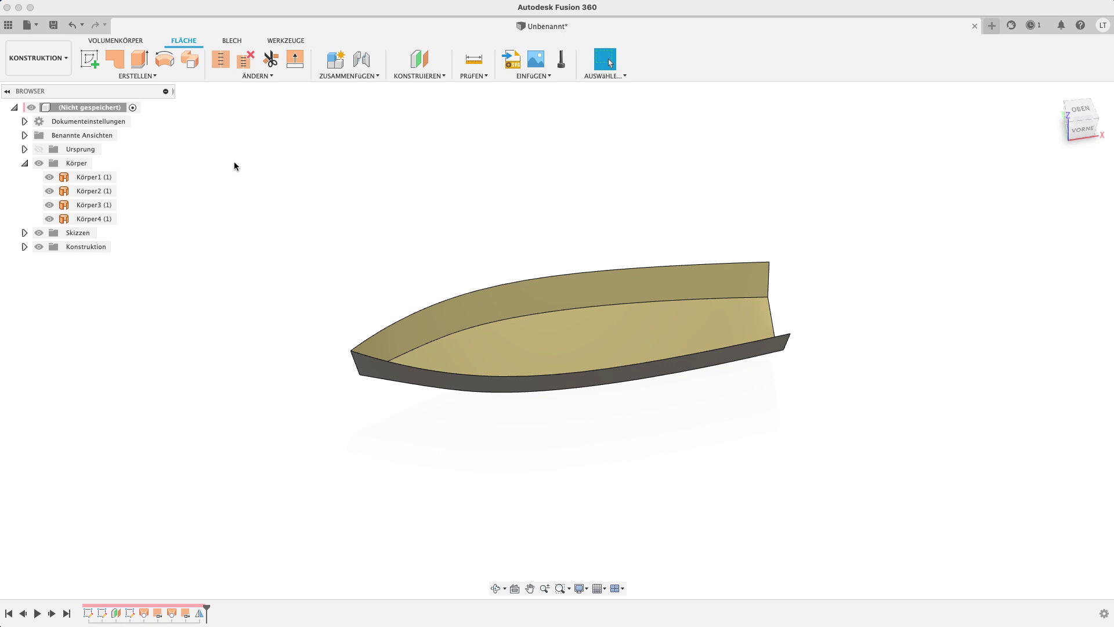
left_click(220, 65)
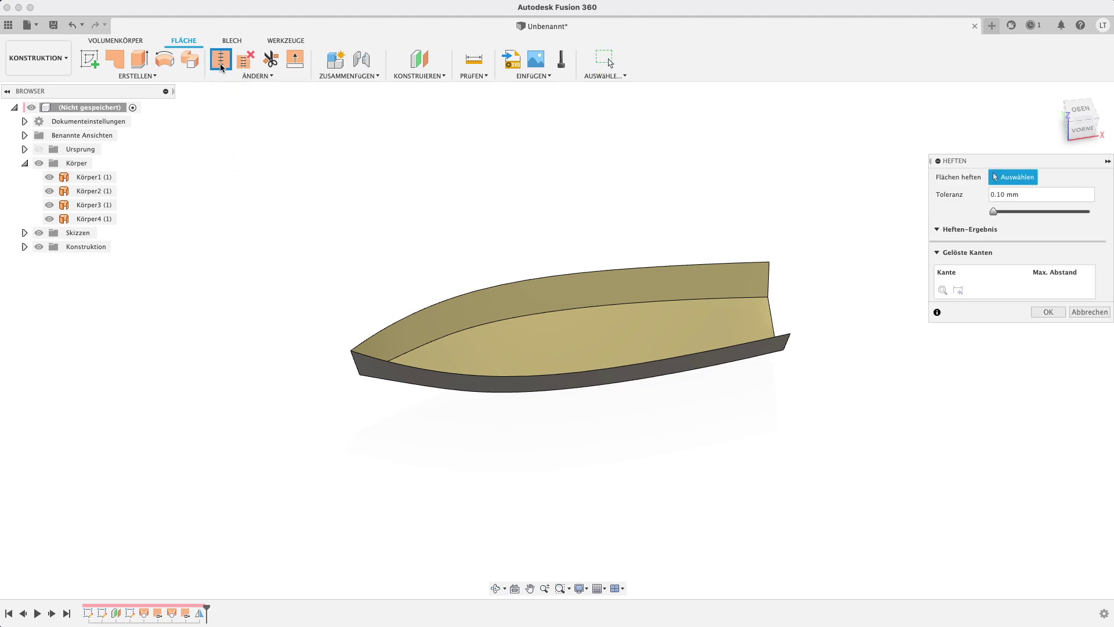
left_click(596, 270)
left_click(593, 287)
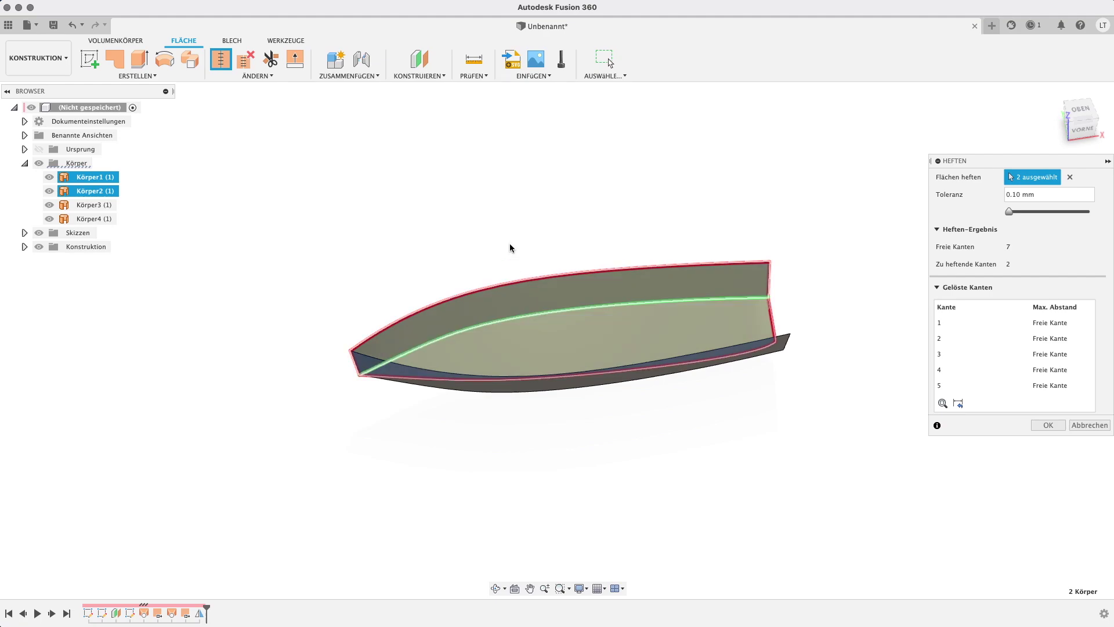
middle_click_drag(509, 243, 534, 267, "shift")
left_click(629, 345)
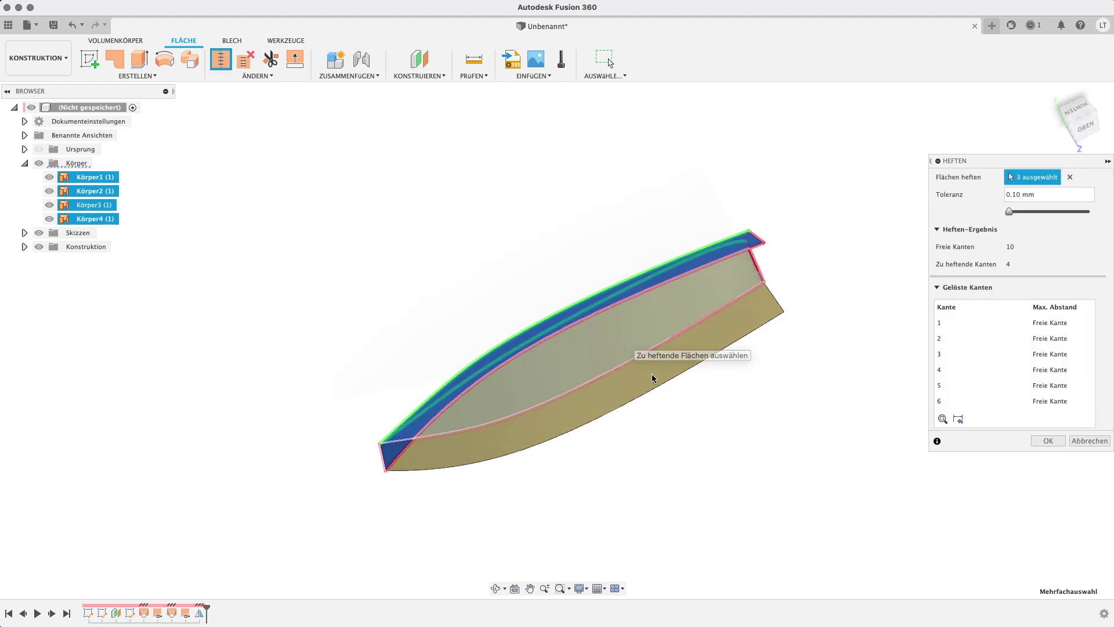
left_click(749, 323)
mouse_move(758, 321)
middle_mouse_down("shift")
mouse_move(724, 194)
mouse_move(722, 216)
mouse_move(995, 370)
middle_mouse_up("shift")
left_click(1042, 441)
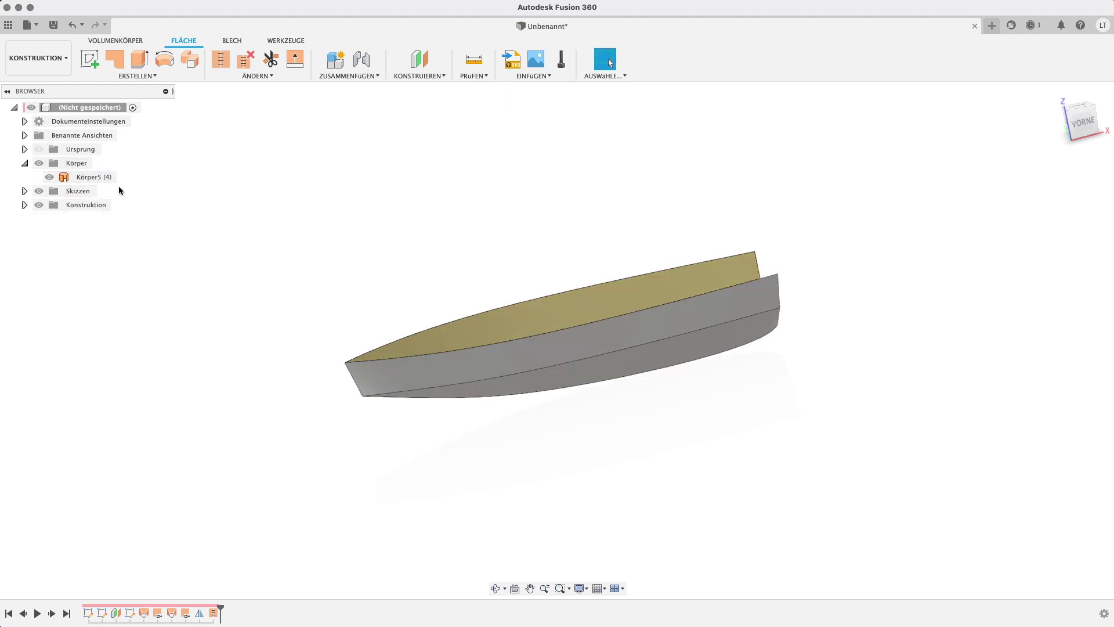
mouse_move(411, 258)
middle_mouse_down("shift")
mouse_move(346, 243)
mouse_move(306, 264)
mouse_move(274, 243)
mouse_move(256, 197)
mouse_move(319, 161)
mouse_move(375, 224)
mouse_move(345, 263)
mouse_move(300, 216)
middle_mouse_up("shift")
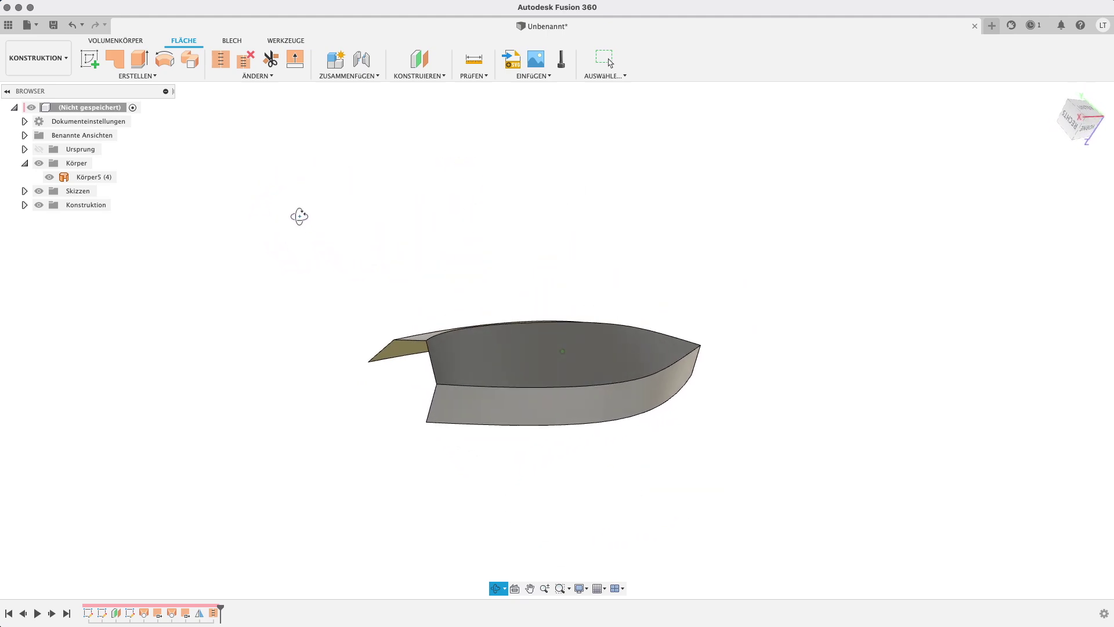
Select the hull's top edge and give it a 7.50 mm fillet radius.
left_click(528, 336)
left_click(530, 323)
key("f")
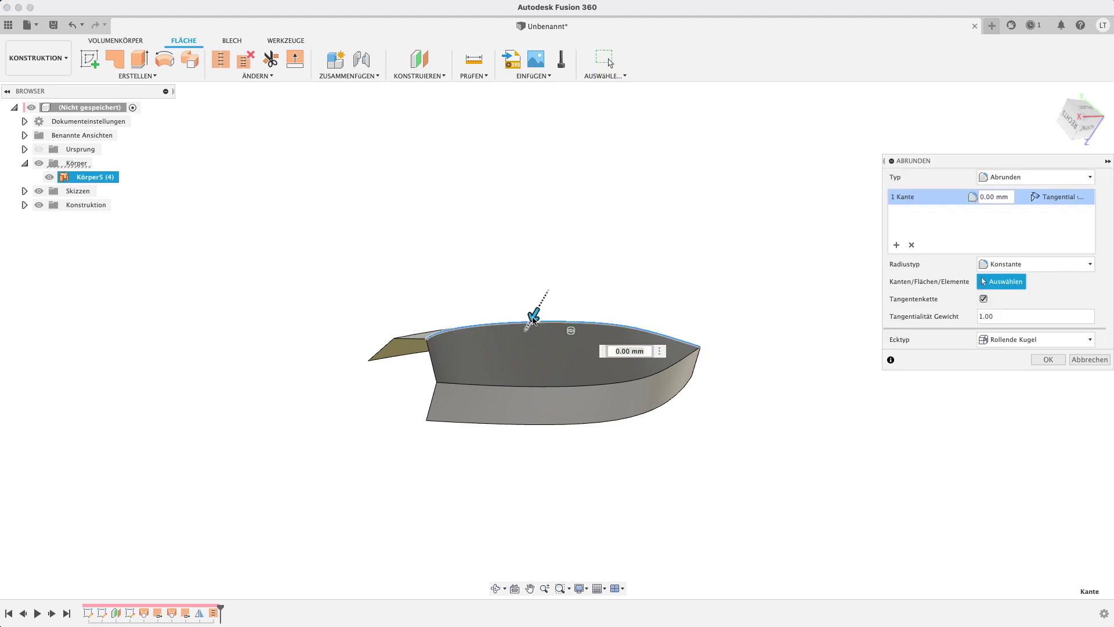
left_click_drag(532, 318, 532, 323)
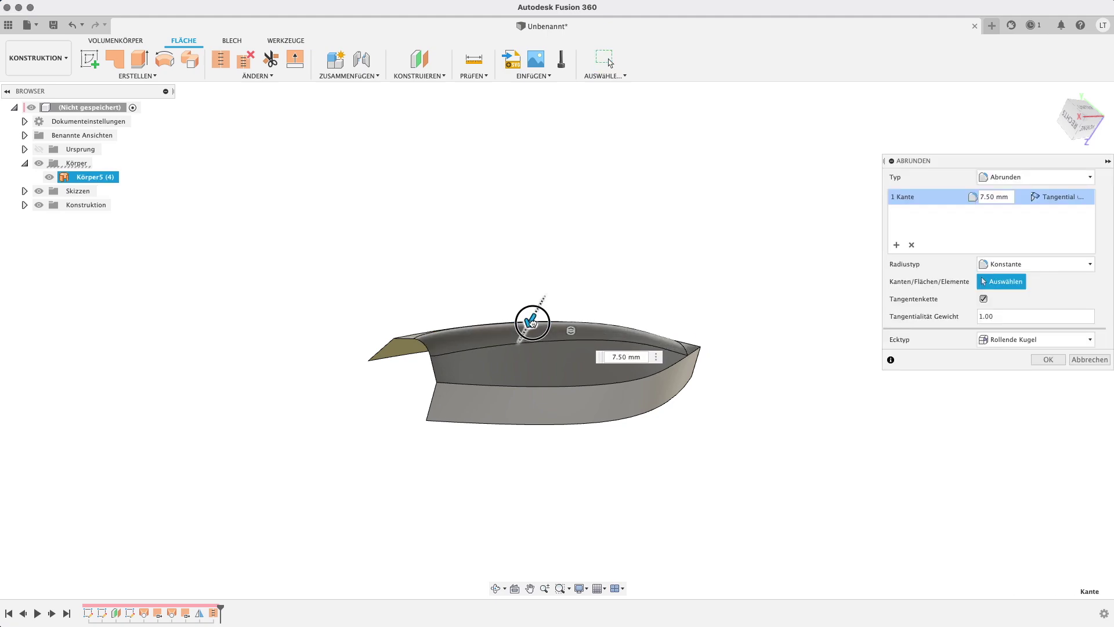
Inspect the 7.50 mm fillet from below and around the hull, then apply it.
mouse_move(532, 322)
middle_mouse_down("shift")
mouse_move(711, 265)
mouse_move(671, 268)
middle_mouse_up("shift")
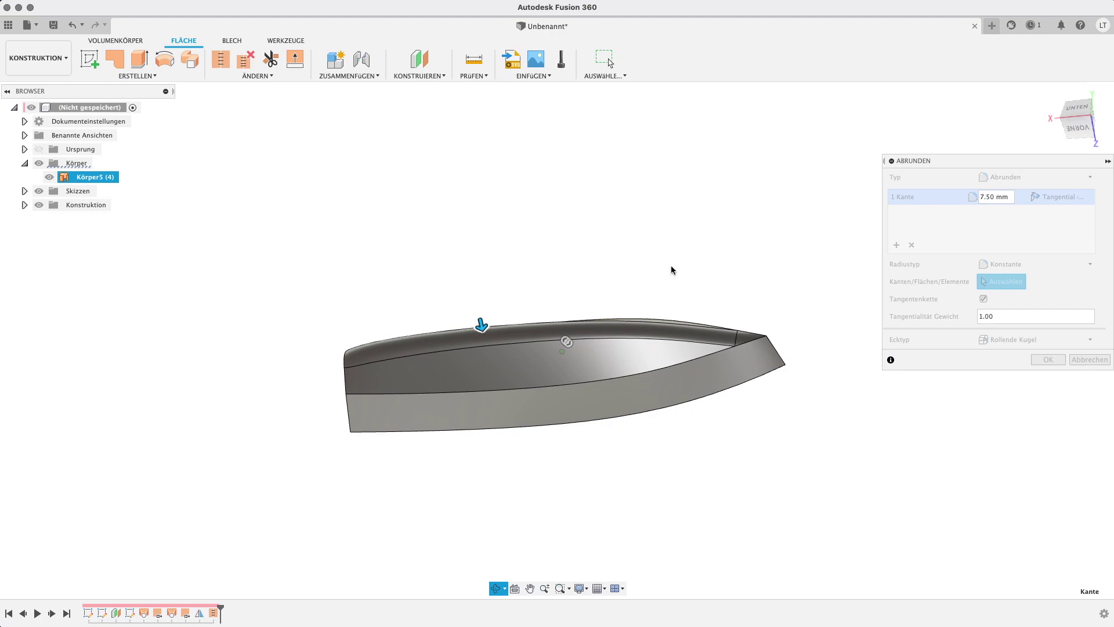
scroll(672, 269, "up", 5)
scroll(797, 343, "up", 3)
mouse_move(797, 342)
middle_mouse_down("shift")
mouse_move(791, 316)
mouse_move(835, 325)
middle_mouse_up("shift")
scroll(816, 297, "down", 3)
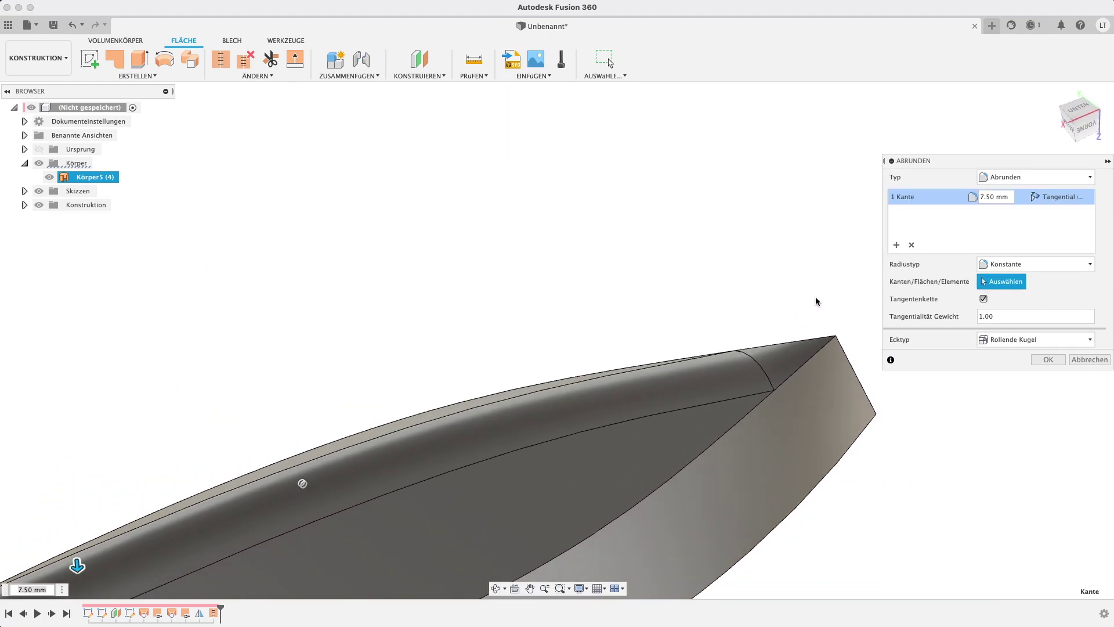
scroll(793, 256, "down", 3)
scroll(792, 256, "down", 2)
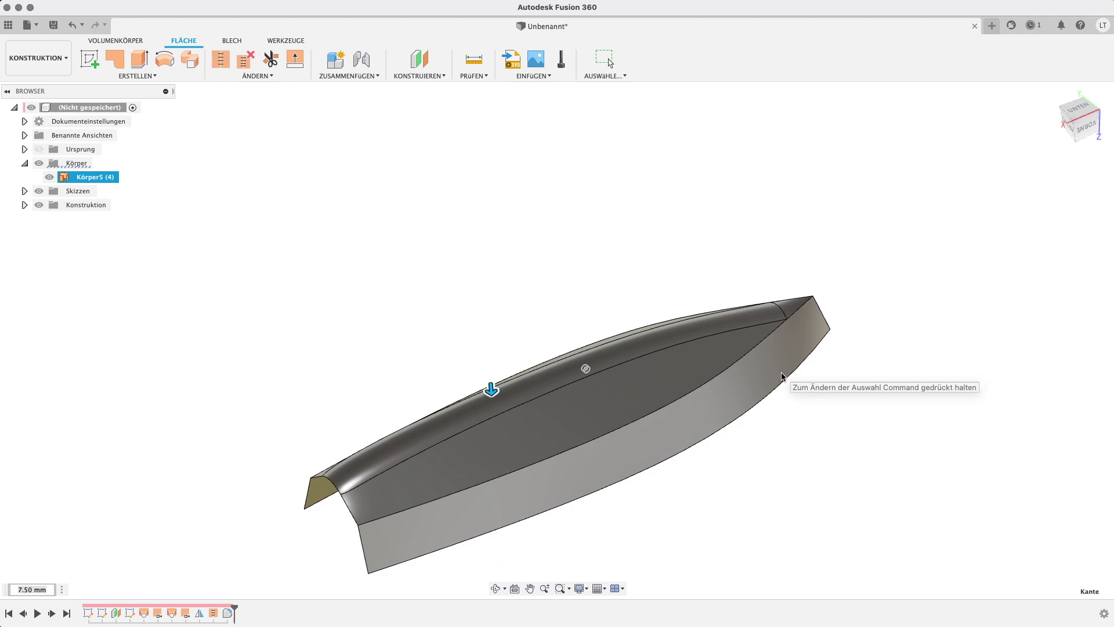
key("Return")
Orbit and pan the filleted hull into a better viewing position.
mouse_move(786, 383)
middle_mouse_down("shift")
mouse_move(845, 438)
mouse_move(898, 420)
mouse_move(979, 288)
mouse_move(907, 283)
mouse_move(794, 363)
mouse_move(756, 429)
mouse_move(704, 408)
mouse_move(670, 417)
mouse_move(666, 433)
mouse_move(863, 445)
mouse_move(834, 457)
mouse_move(815, 439)
middle_mouse_up("shift")
key("Escape")
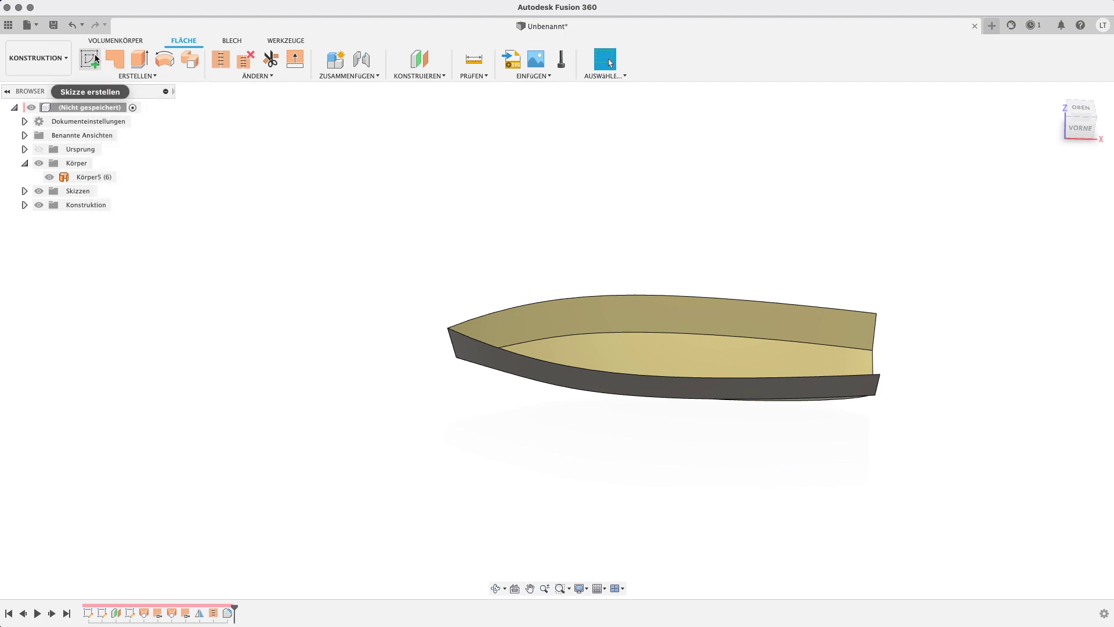
middle_click_drag(729, 257, 539, 219)
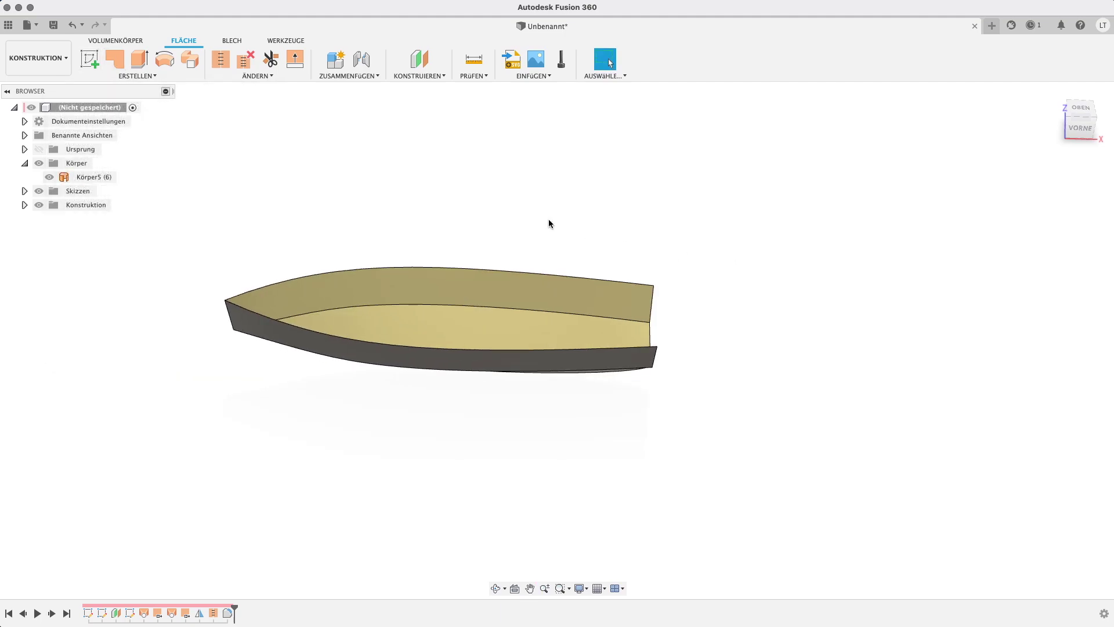
Create an offset construction plane 137.509 mm from the YZ plane at the boat's stern.
left_click(717, 351)
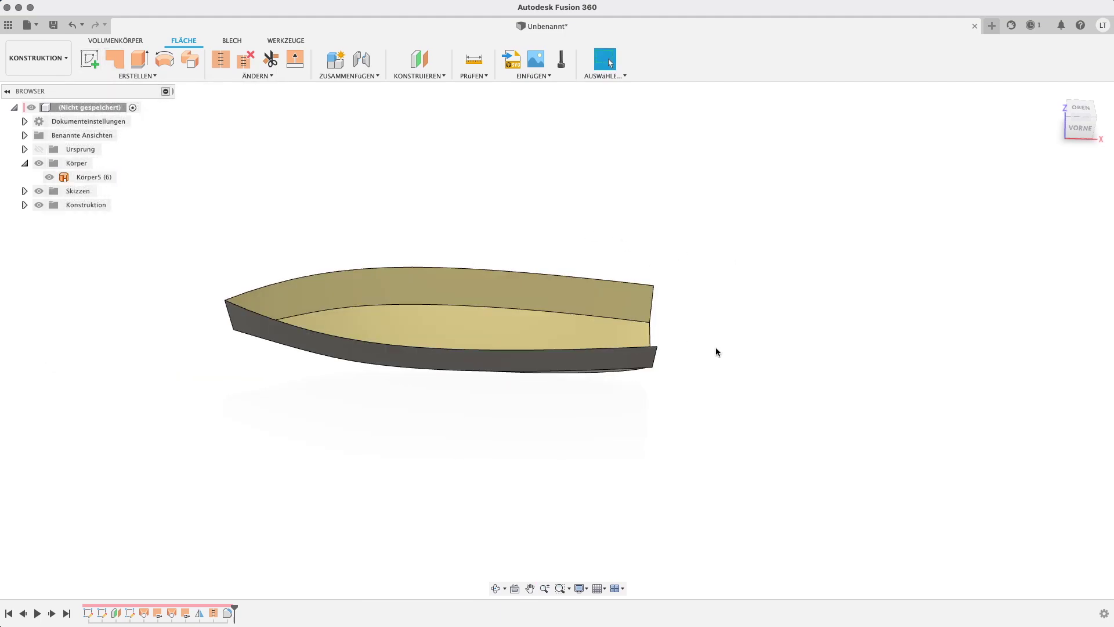
left_click(658, 333)
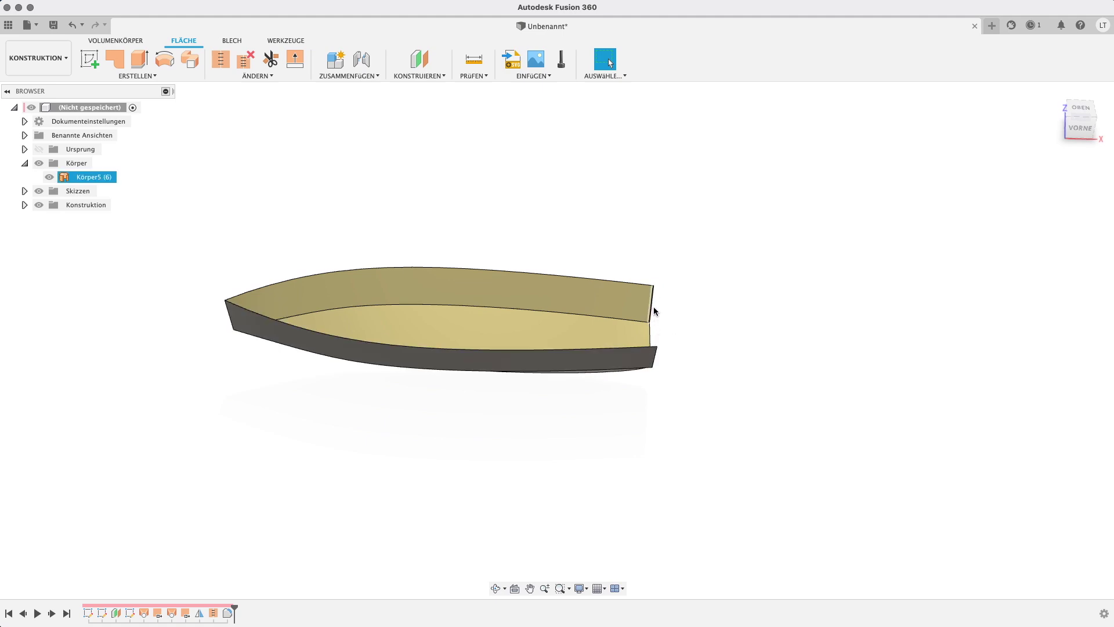
middle_click_drag(719, 343, 528, 355, "shift")
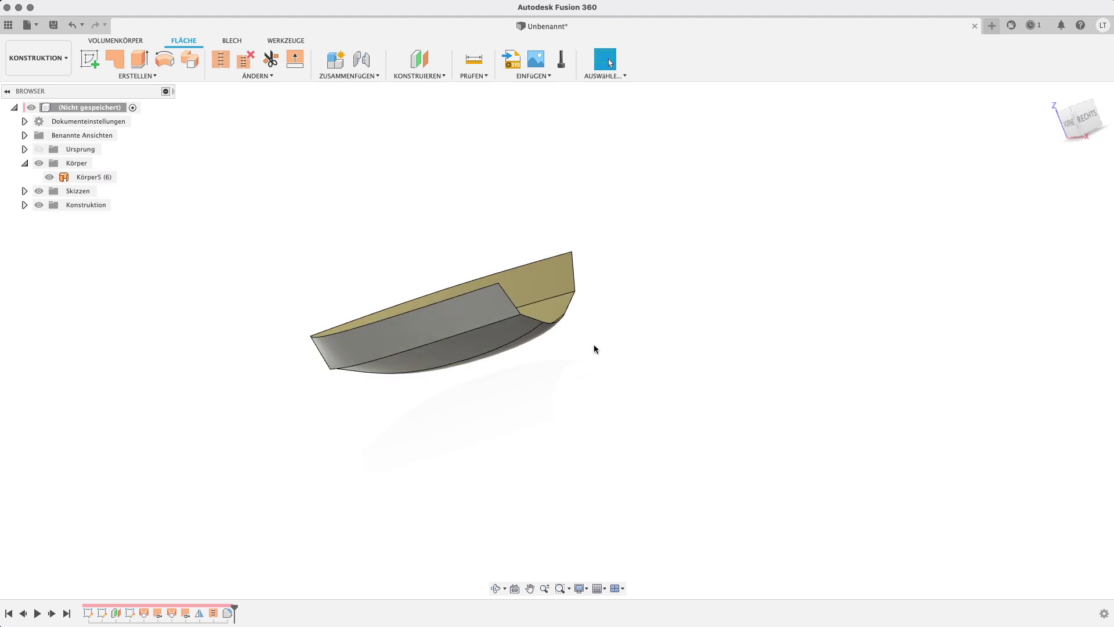
left_click(420, 58)
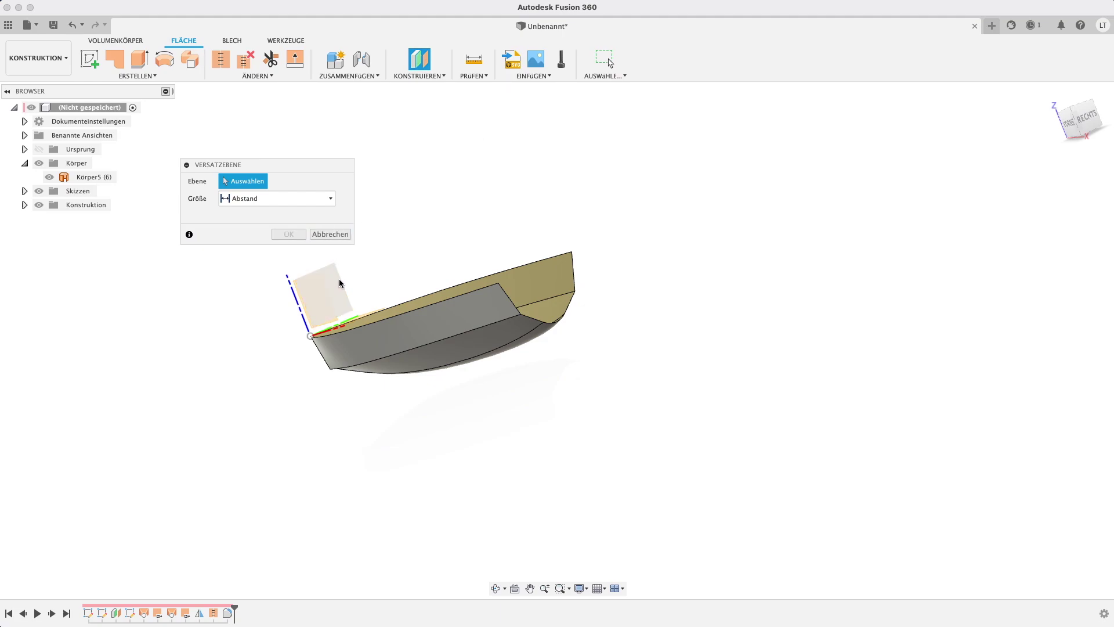
mouse_move(342, 284)
middle_mouse_down("shift")
mouse_move(465, 211)
mouse_move(625, 267)
mouse_move(481, 244)
middle_mouse_up("shift")
left_click(474, 238)
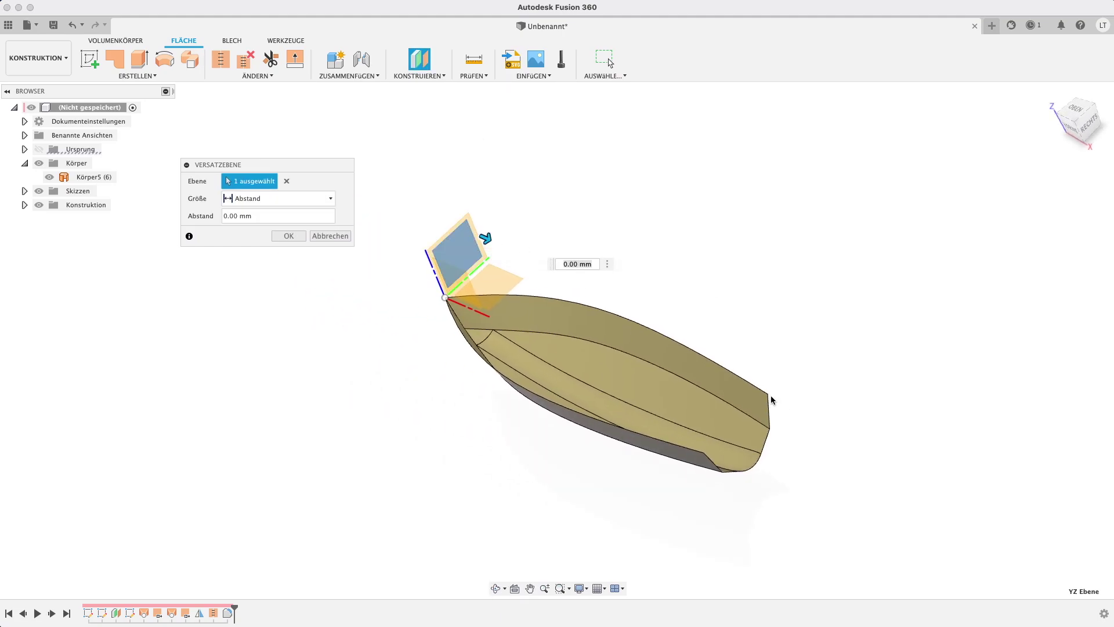
left_click_drag(769, 397, 790, 407)
mouse_move(787, 402)
middle_mouse_down("shift")
mouse_move(808, 442)
mouse_move(405, 256)
middle_mouse_up("shift")
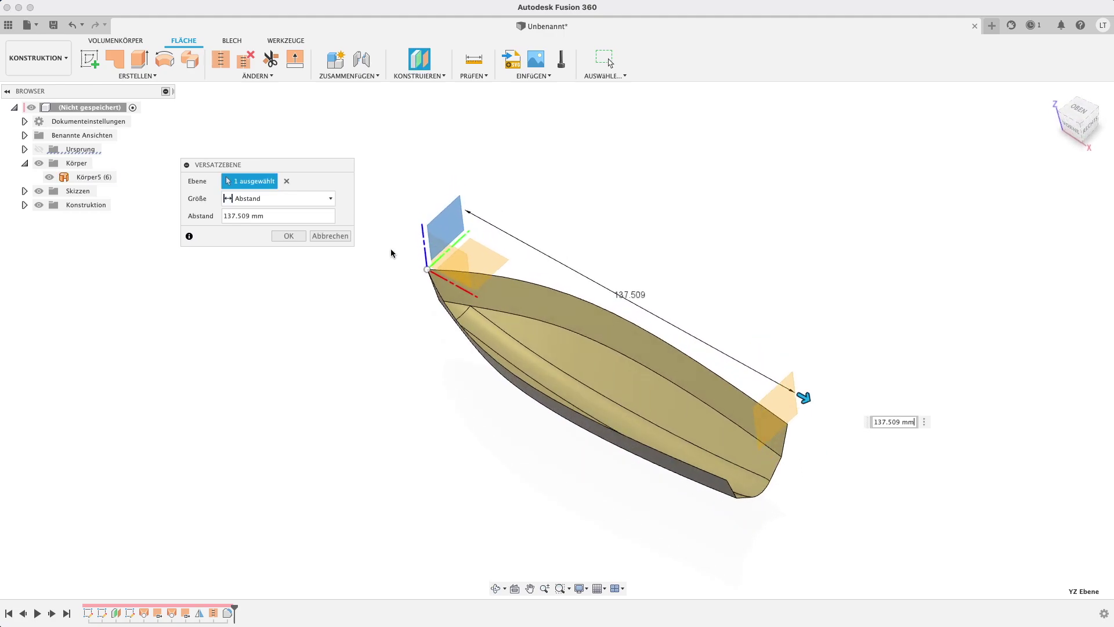
left_click(290, 237)
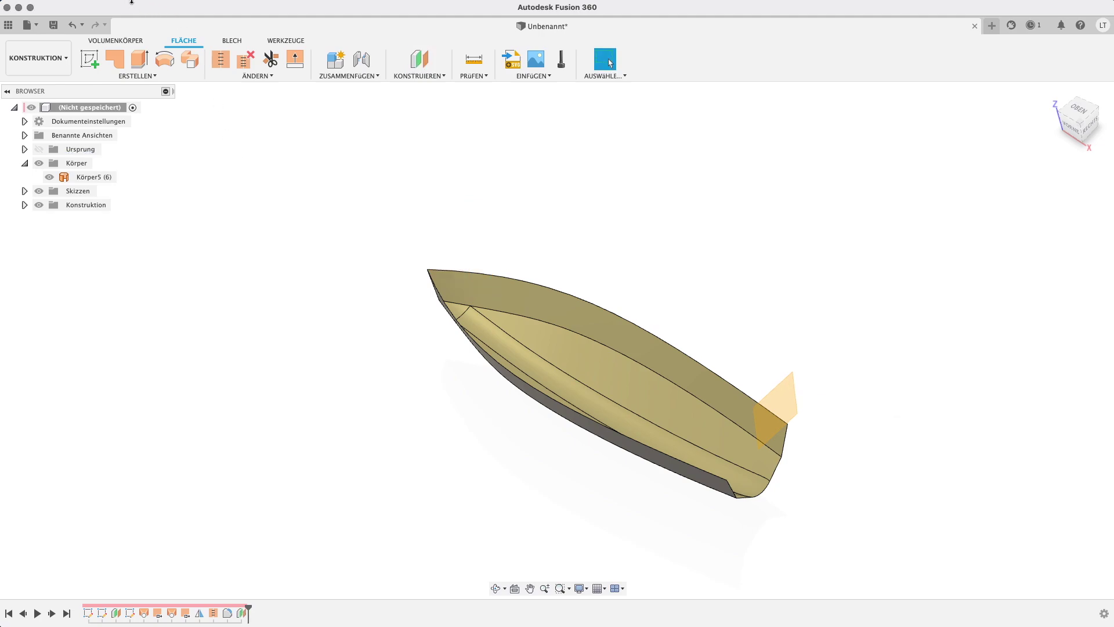
Start a sketch on the stern offset plane and project the hull opening's two top corners.
left_click(89, 63)
left_click(788, 389)
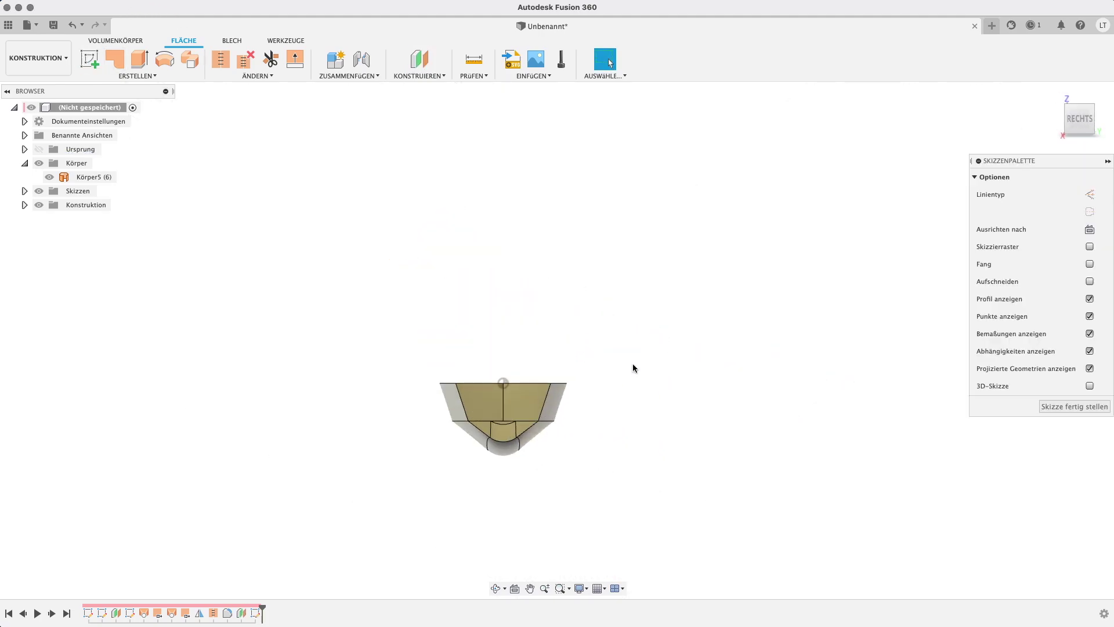
scroll(609, 369, "up", 5)
key("l")
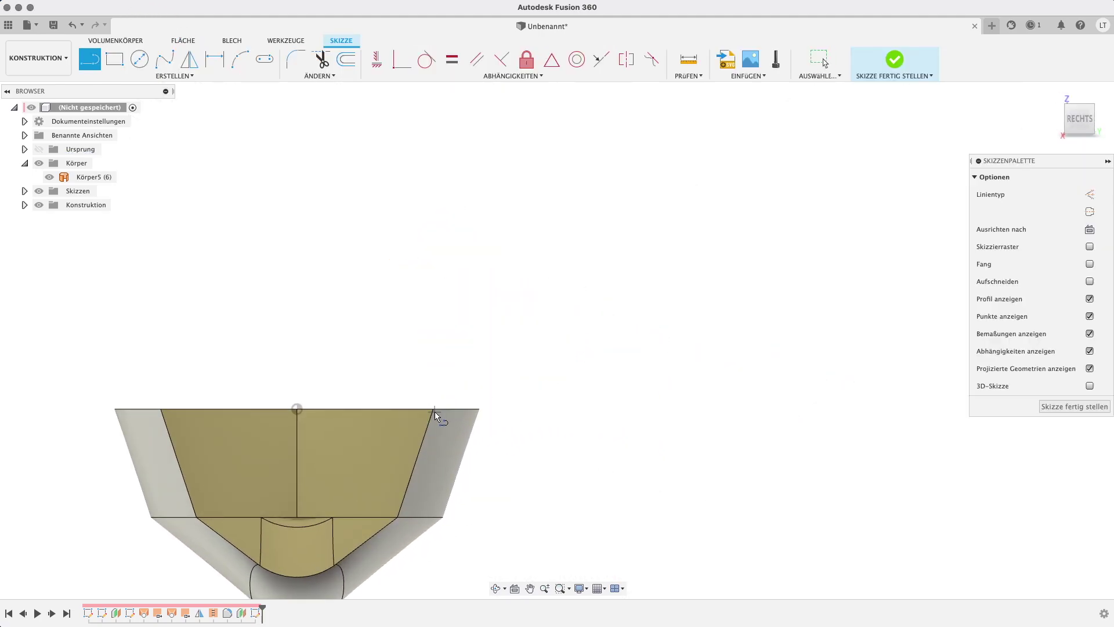
key("p")
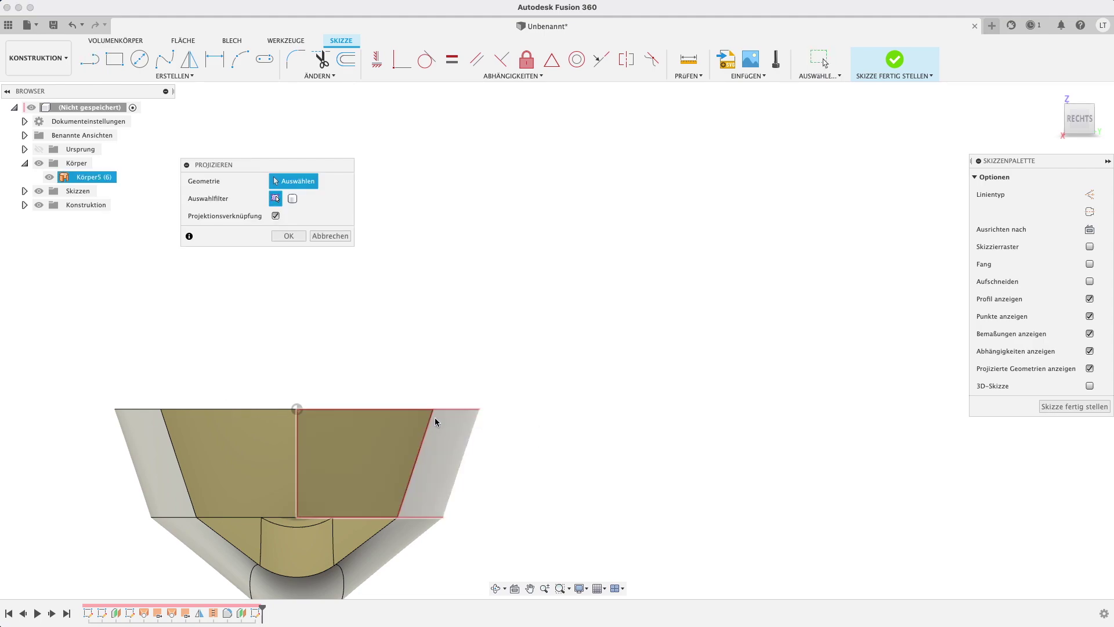
left_click(432, 409)
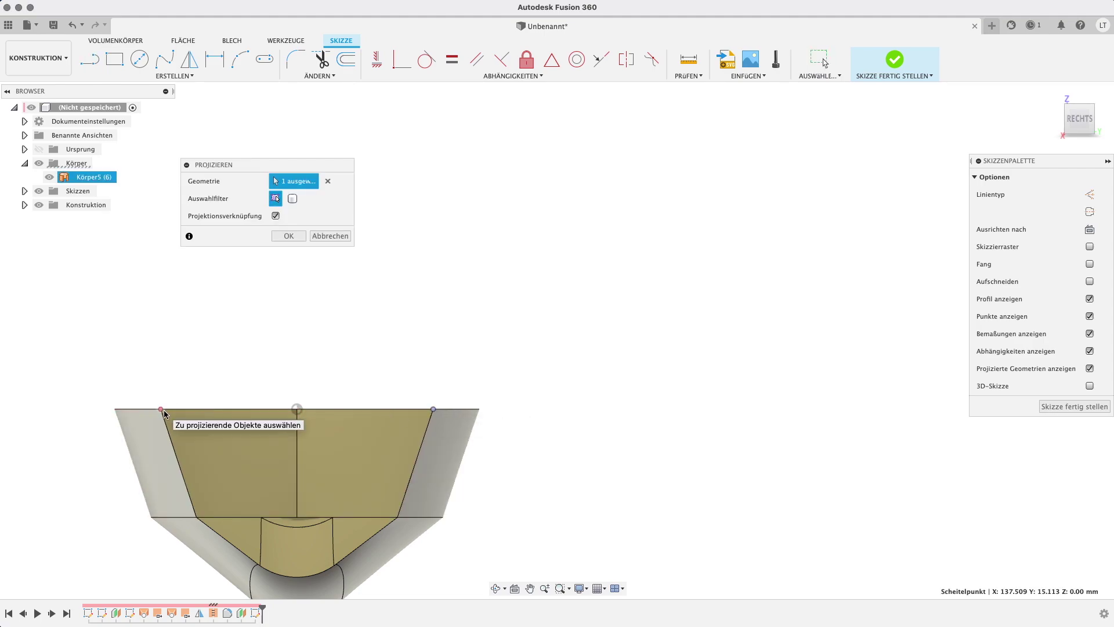
key("Return")
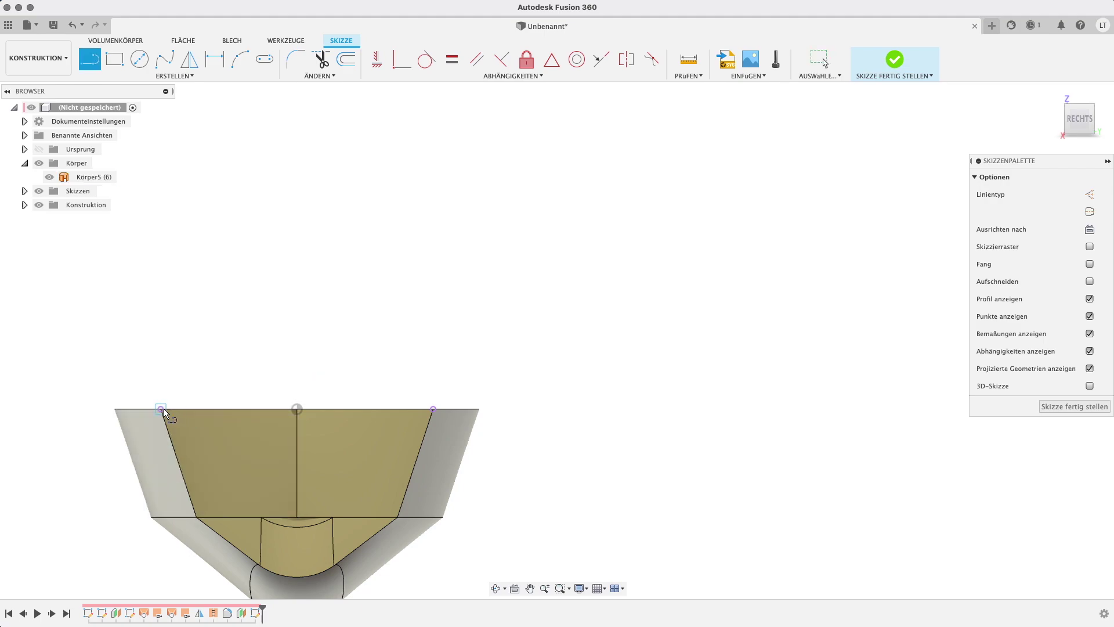
Draw a line joining the two projected corners and finish the stern sketch.
left_click(433, 409)
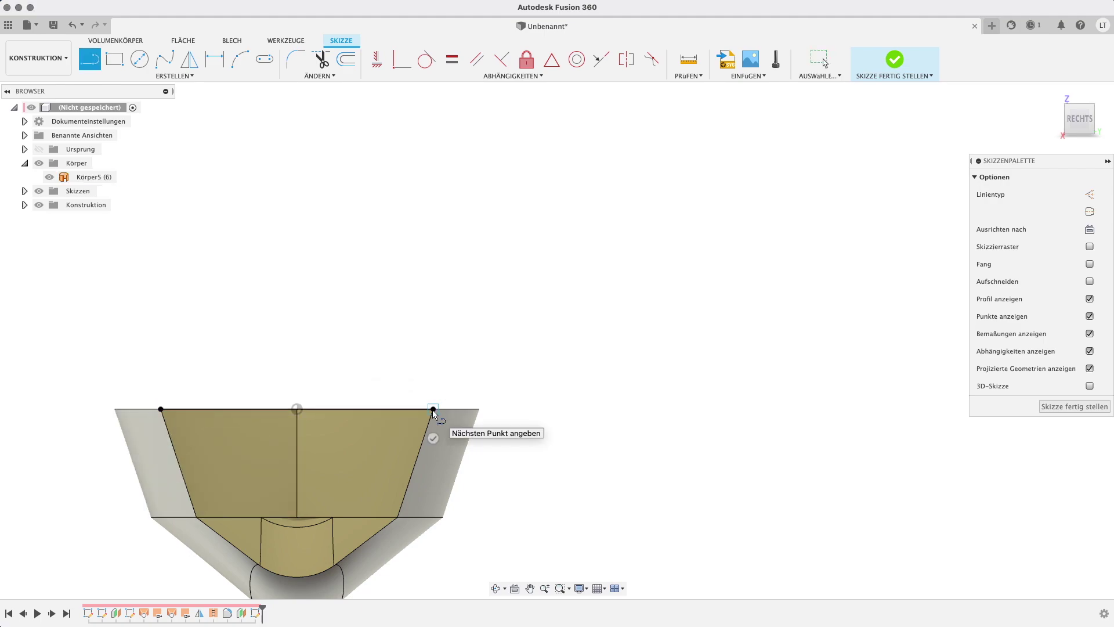
key("Escape")
left_click(1070, 408)
scroll(717, 342, "down", 3)
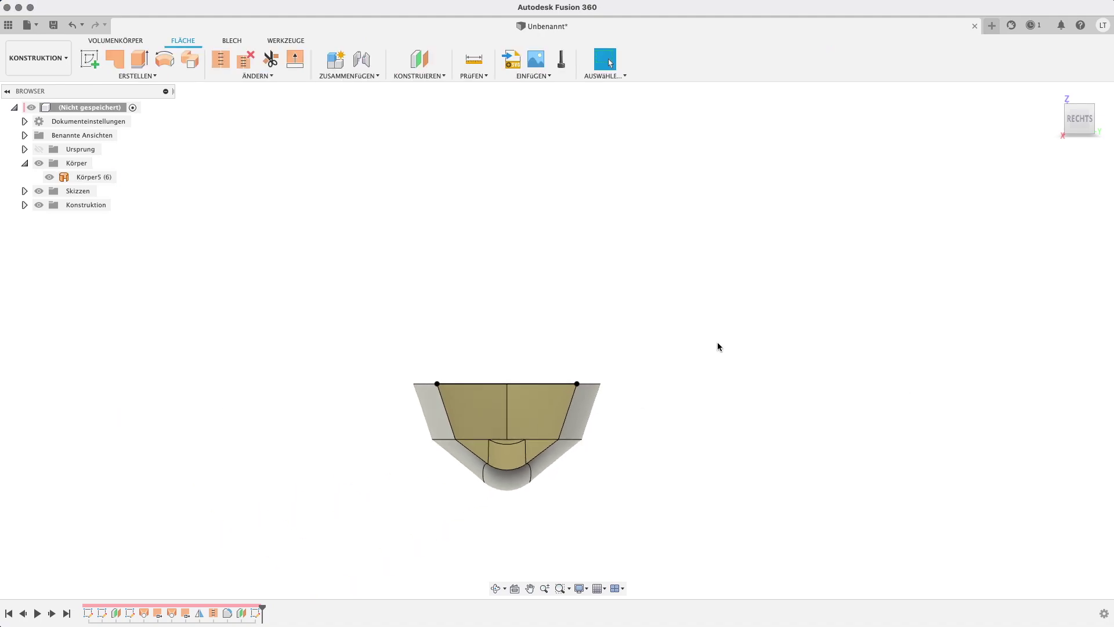
mouse_move(718, 342)
middle_mouse_down("shift")
mouse_move(700, 344)
mouse_move(649, 256)
middle_mouse_up("shift")
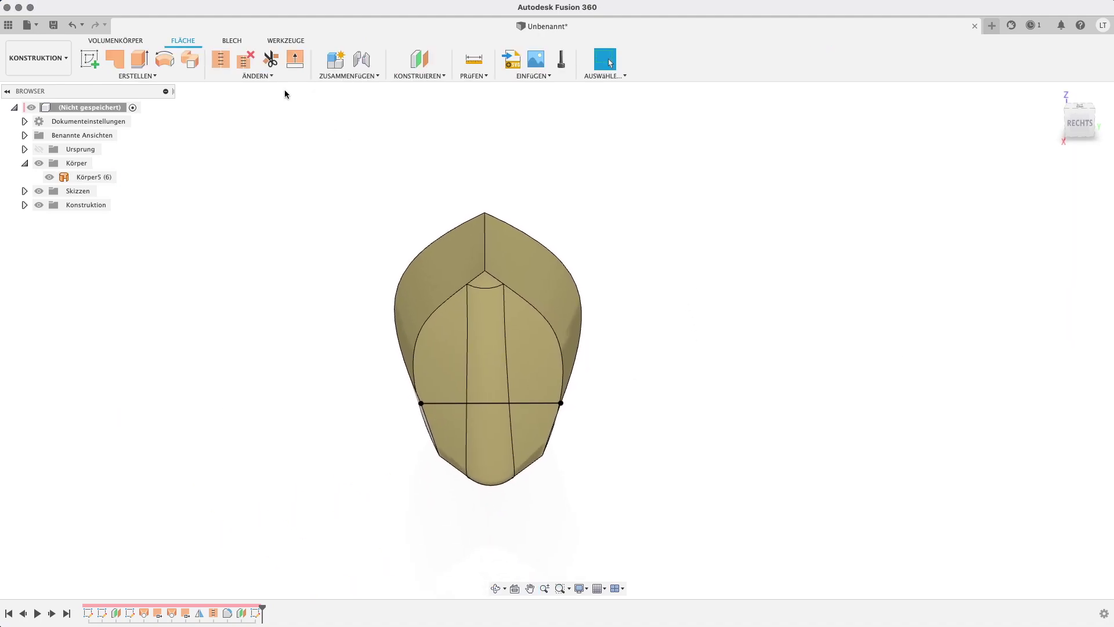
left_click(119, 59)
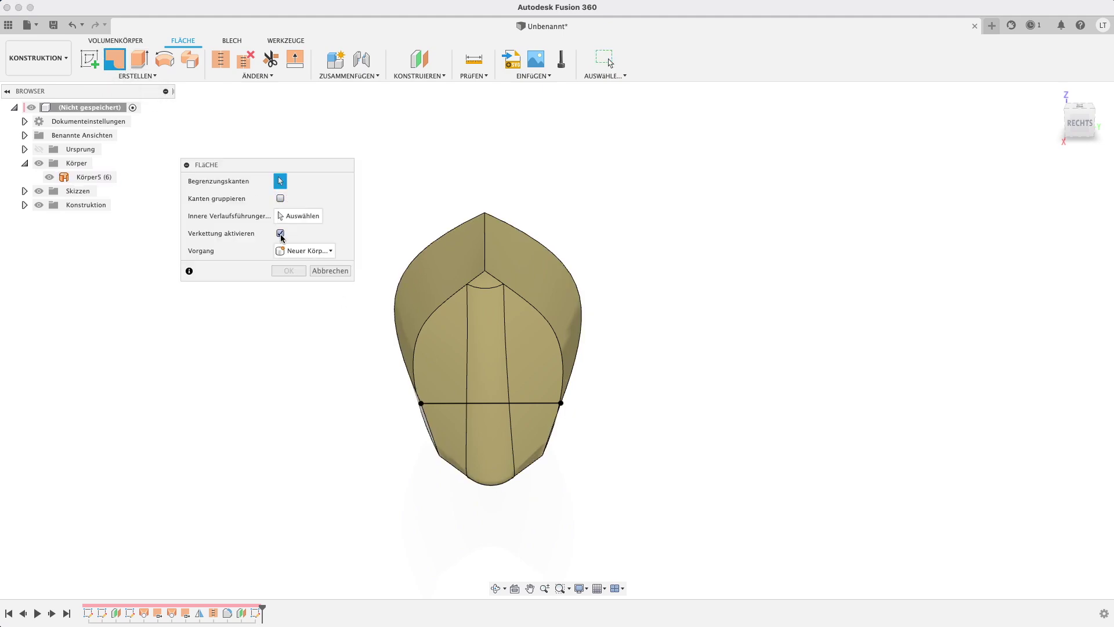
left_click(429, 430)
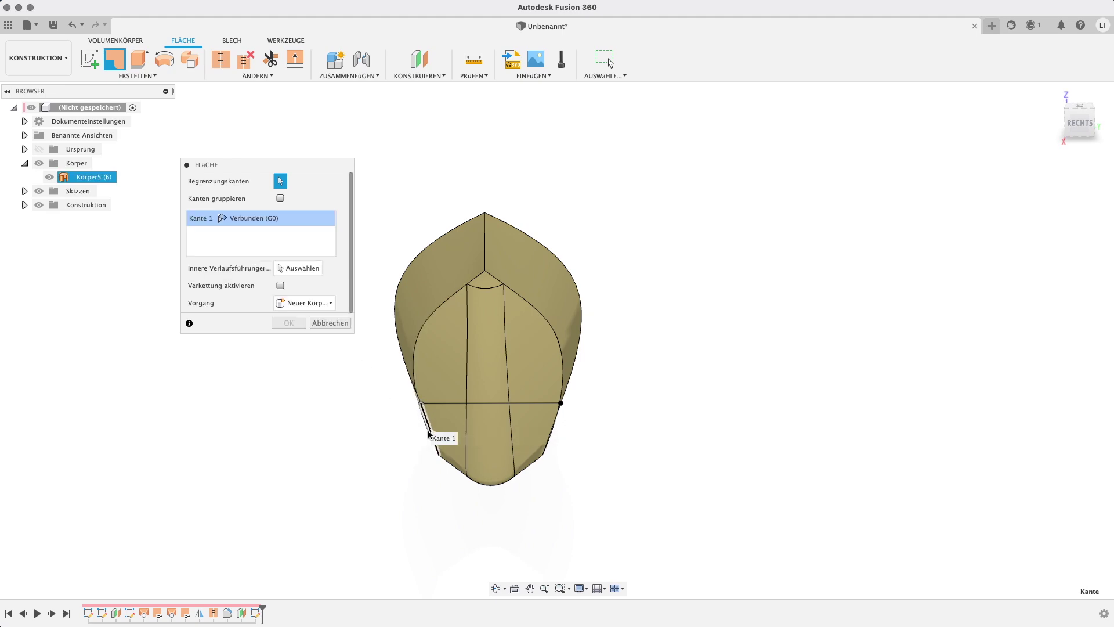
left_click(490, 486)
left_click(526, 470)
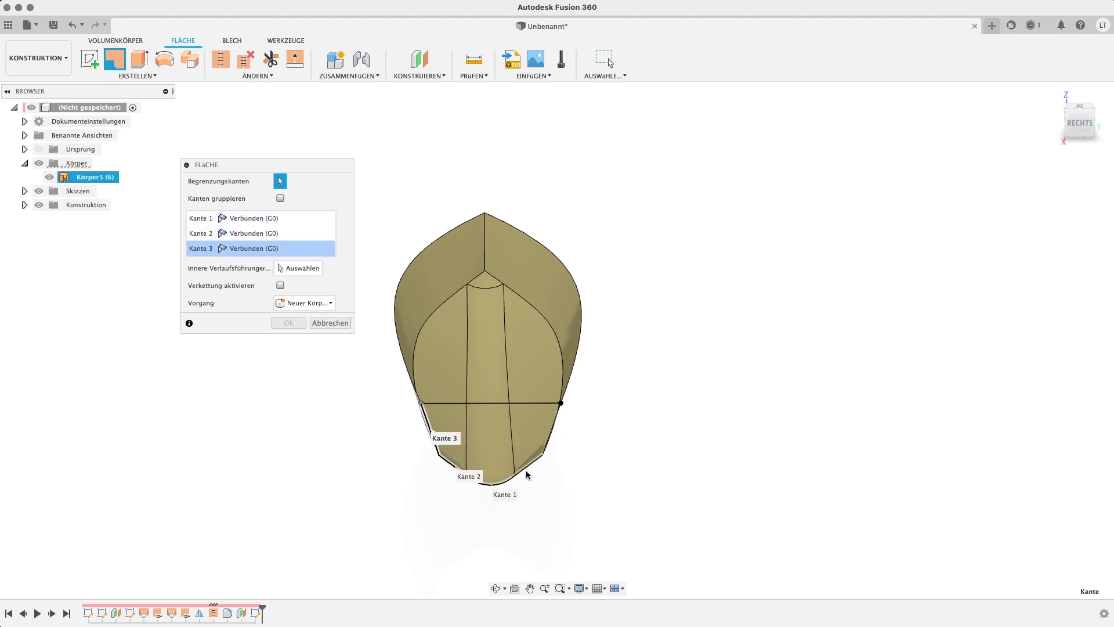
left_click(532, 467)
left_click(548, 447)
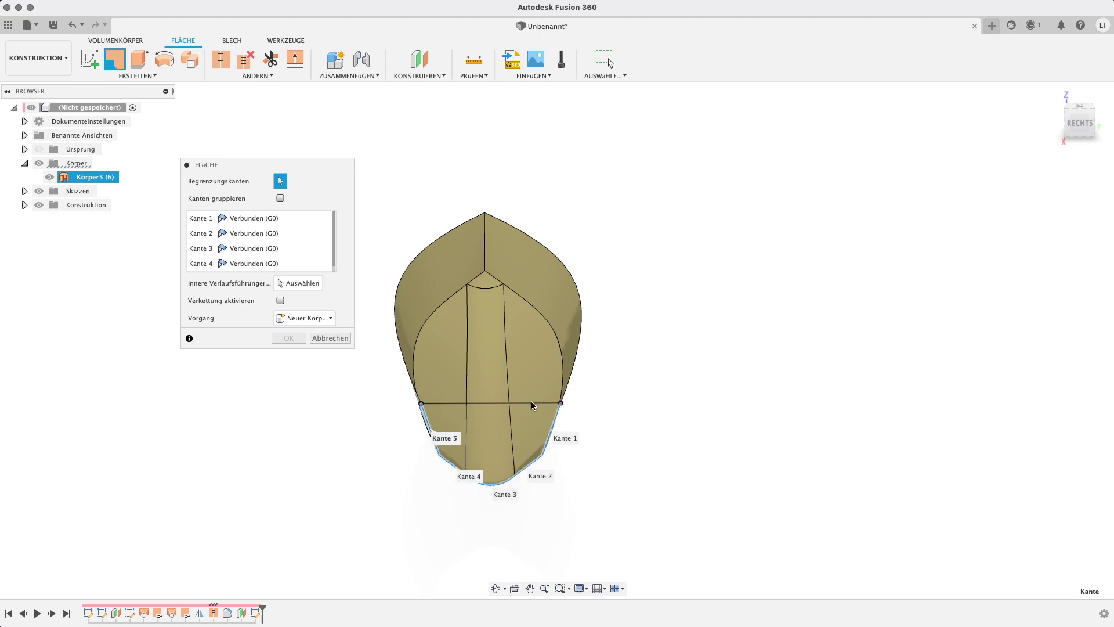
mouse_move(650, 399)
middle_mouse_down("shift")
mouse_move(658, 380)
mouse_move(616, 287)
middle_mouse_up("shift")
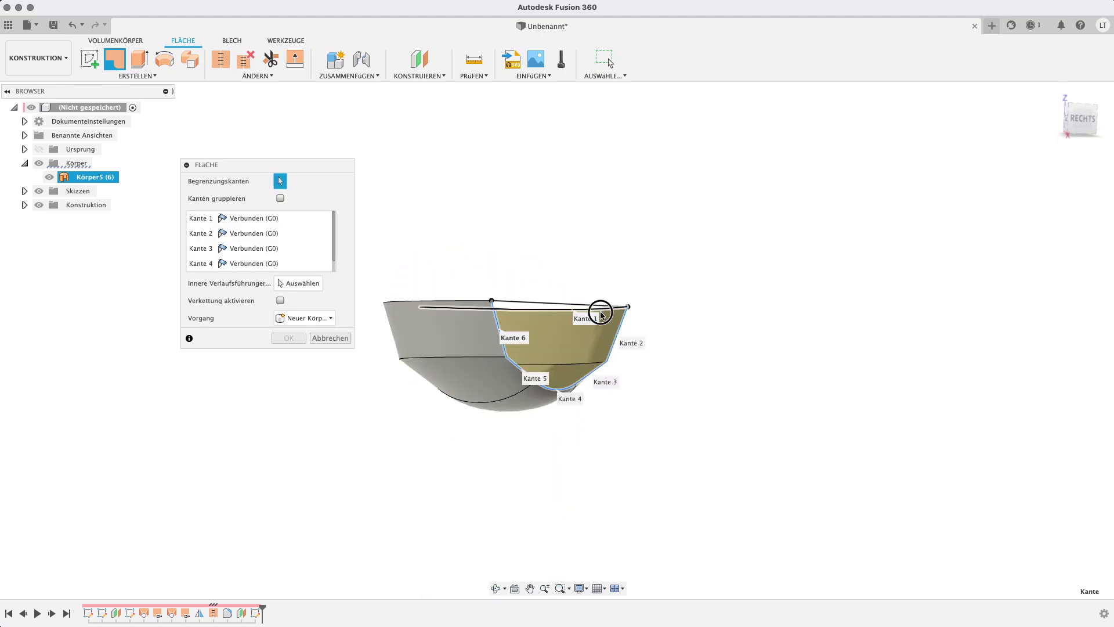
scroll(602, 311, "up", 3)
scroll(602, 313, "up", 3)
mouse_move(761, 251)
middle_mouse_down("shift")
mouse_move(774, 318)
mouse_move(673, 332)
middle_mouse_up("shift")
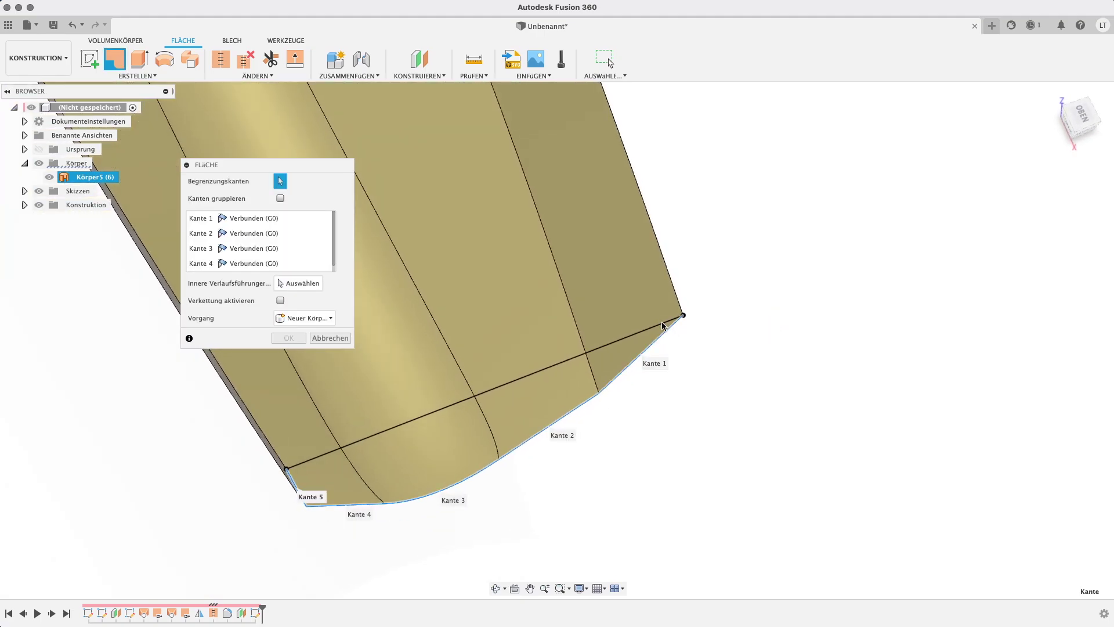
left_click(330, 339)
mouse_move(329, 338)
middle_mouse_down("shift")
mouse_move(730, 308)
mouse_move(696, 391)
middle_mouse_up("shift")
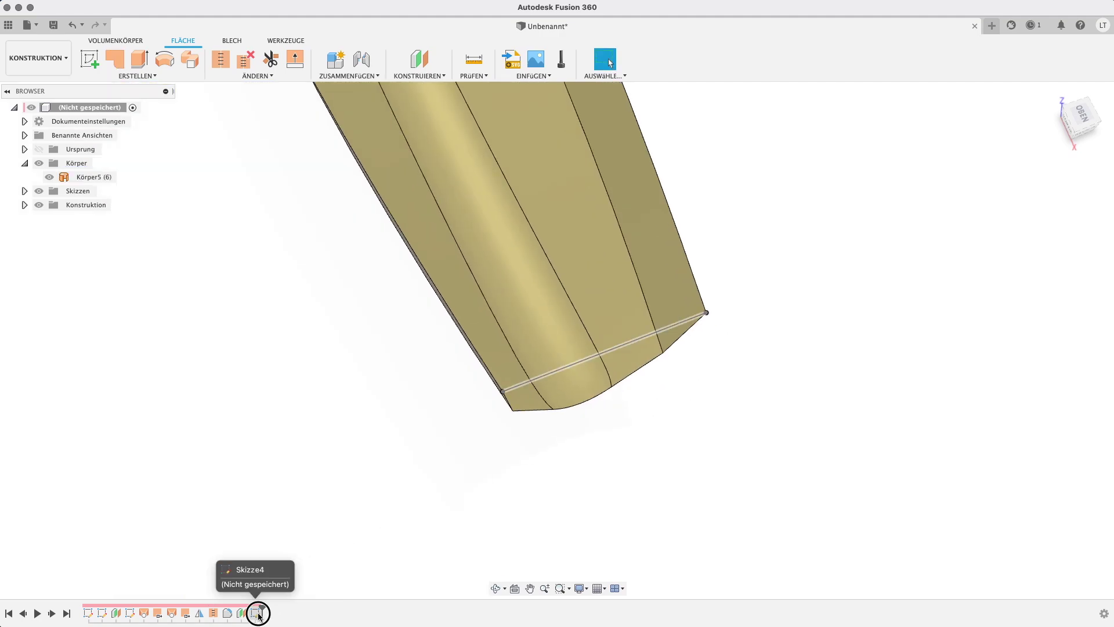
Roll the timeline back before the stern sketch and start a sketch on the vertical origin plane.
left_click_drag(261, 608, 234, 612)
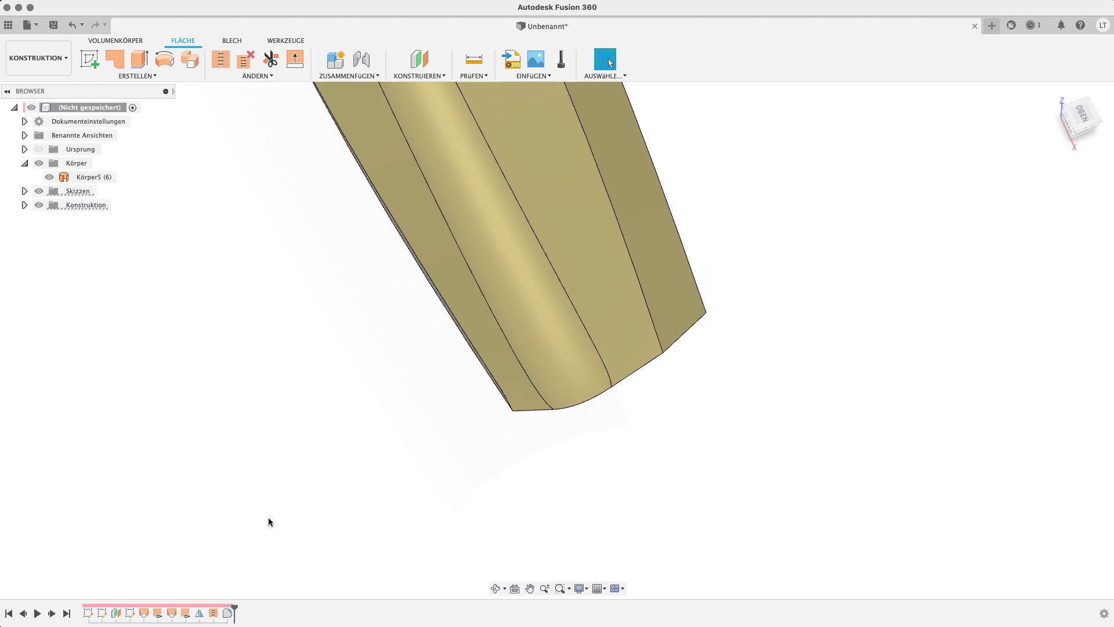
scroll(268, 517, "down", 3)
scroll(269, 497, "down", 3)
scroll(277, 425, "down", 3)
middle_click_drag(264, 478, 235, 390, "shift")
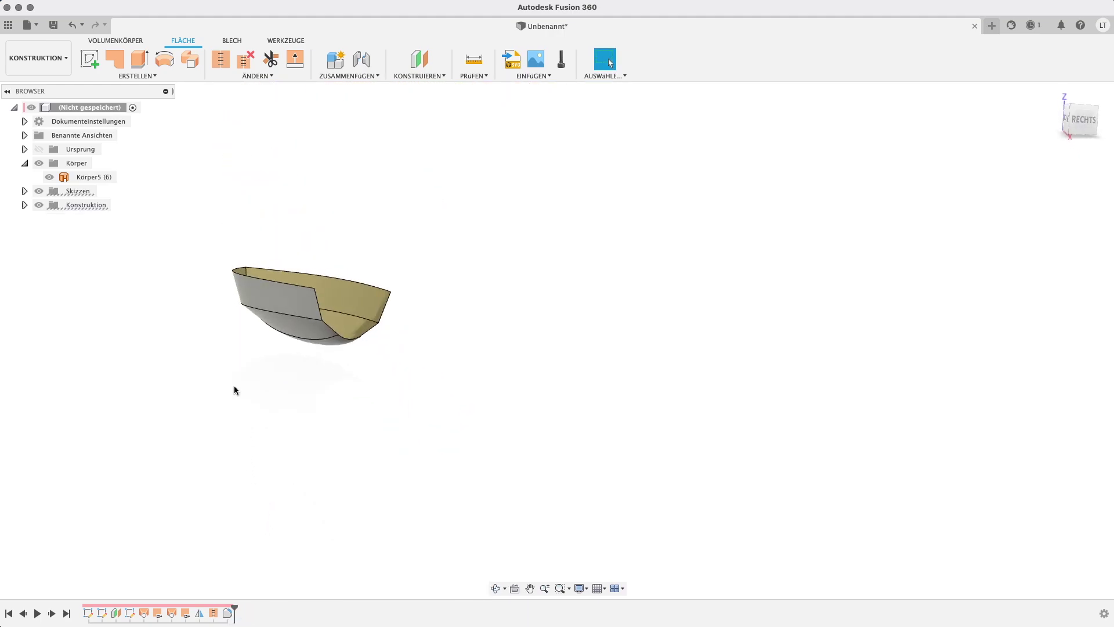
left_click(98, 58)
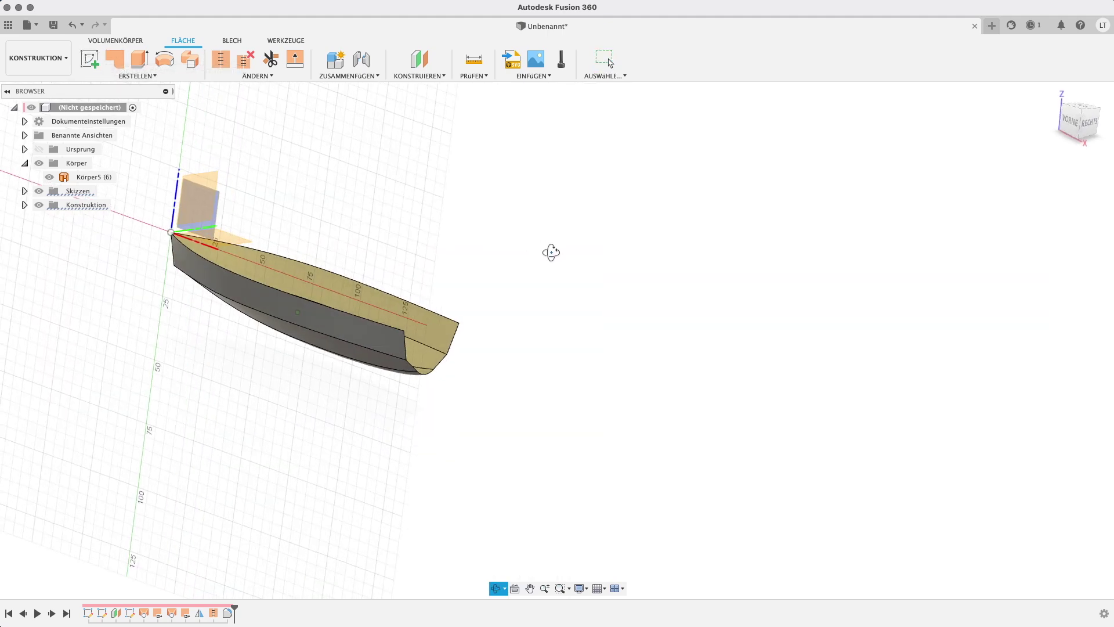
left_click(195, 212)
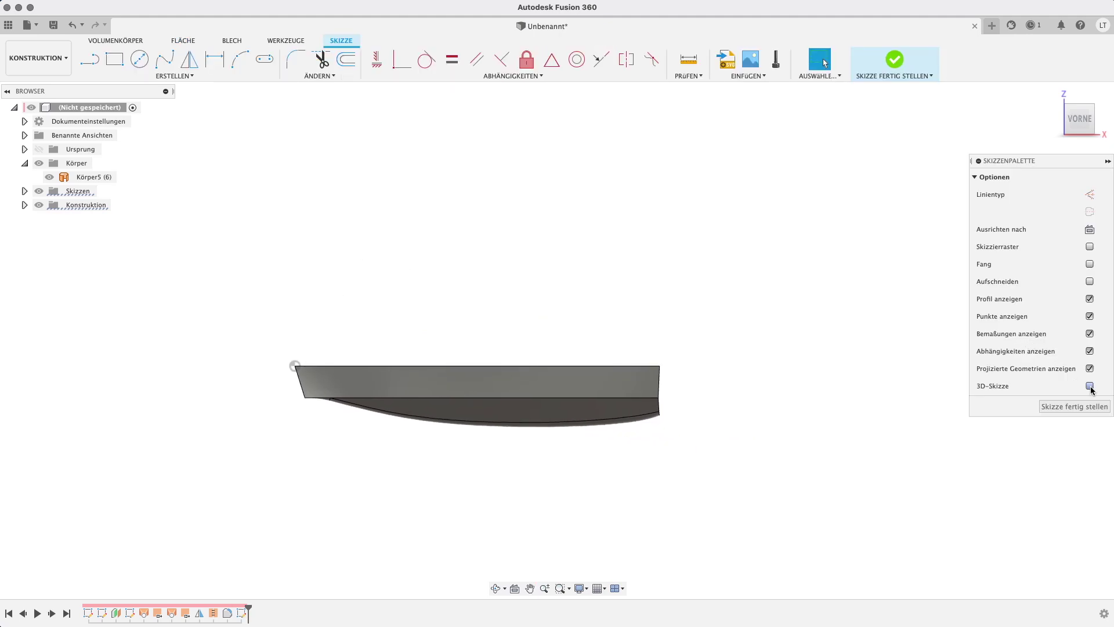
Draw a slanted 3D line from the stern's top corner down to the hull's lower edge.
key("F6")
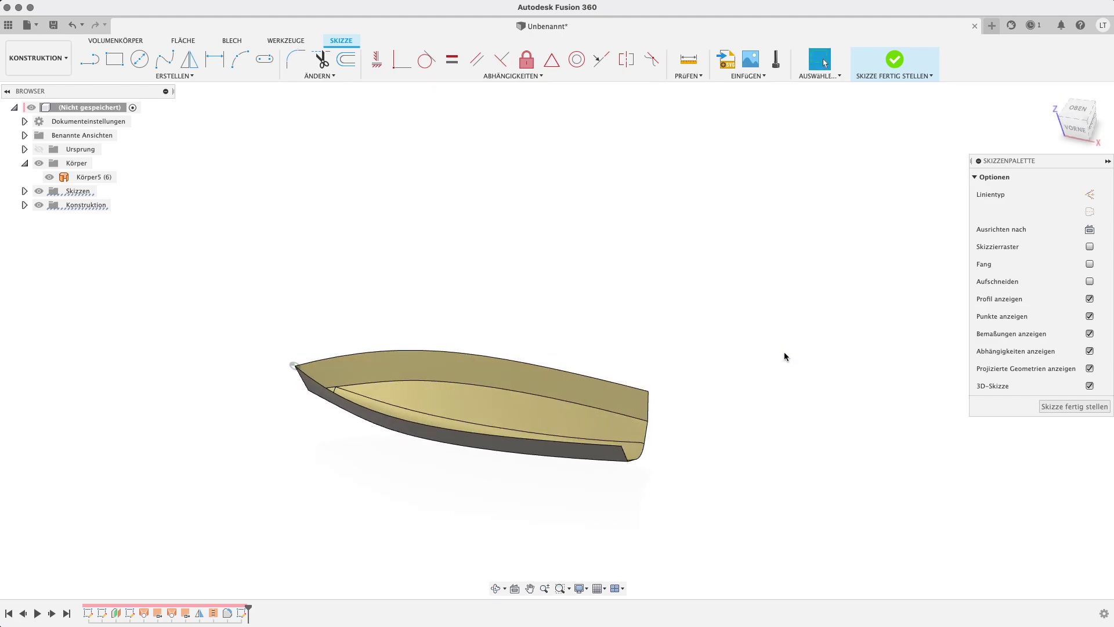
key("l")
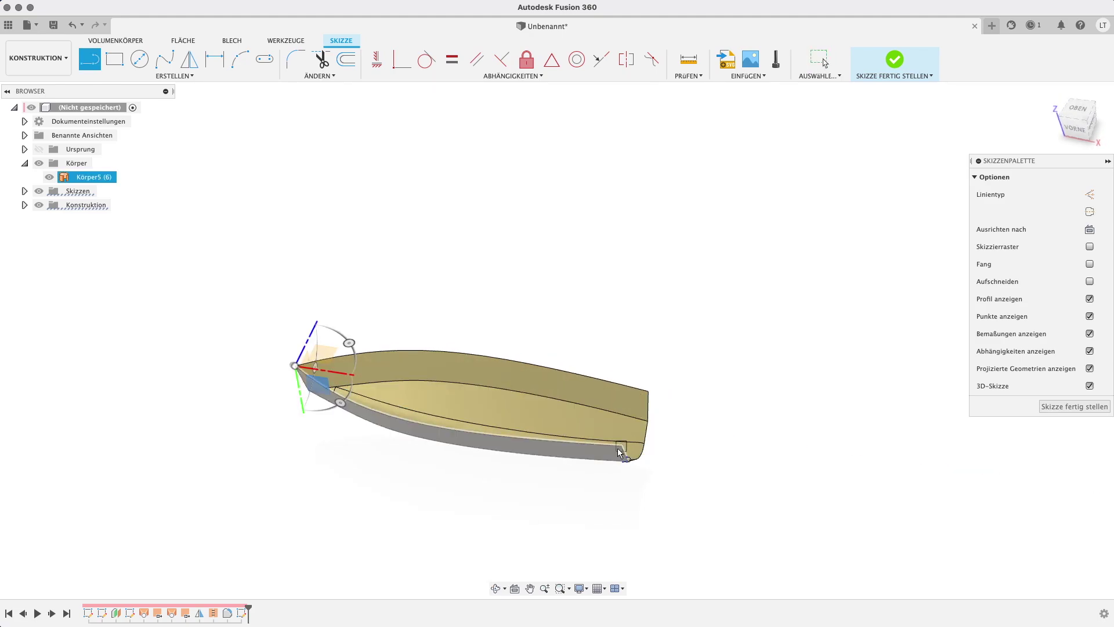
scroll(586, 355, "up", 3)
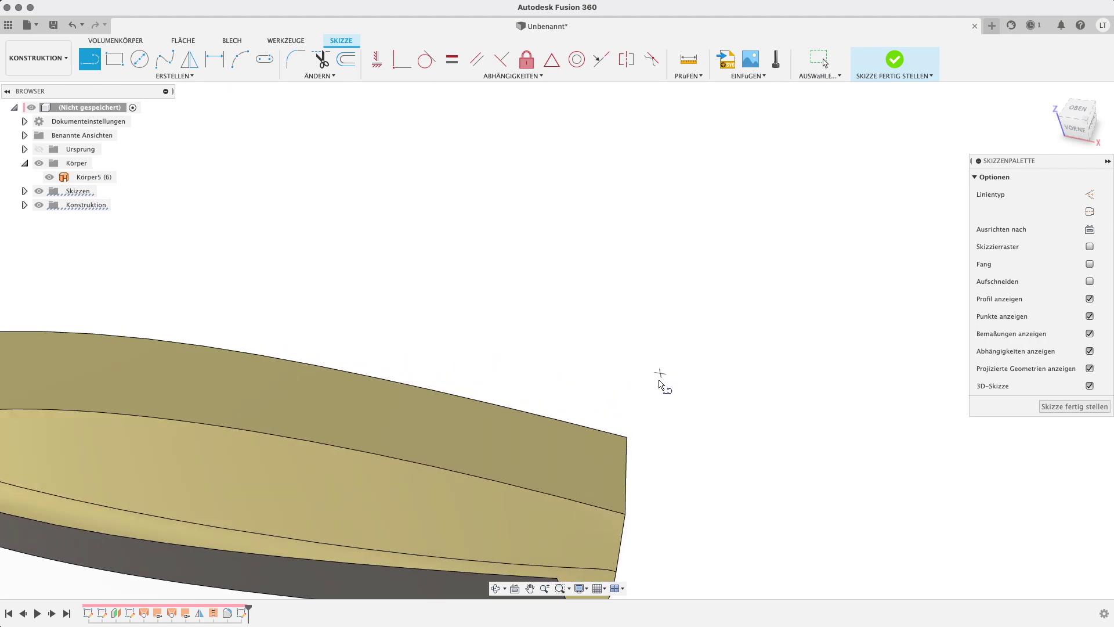
scroll(590, 379, "up", 3)
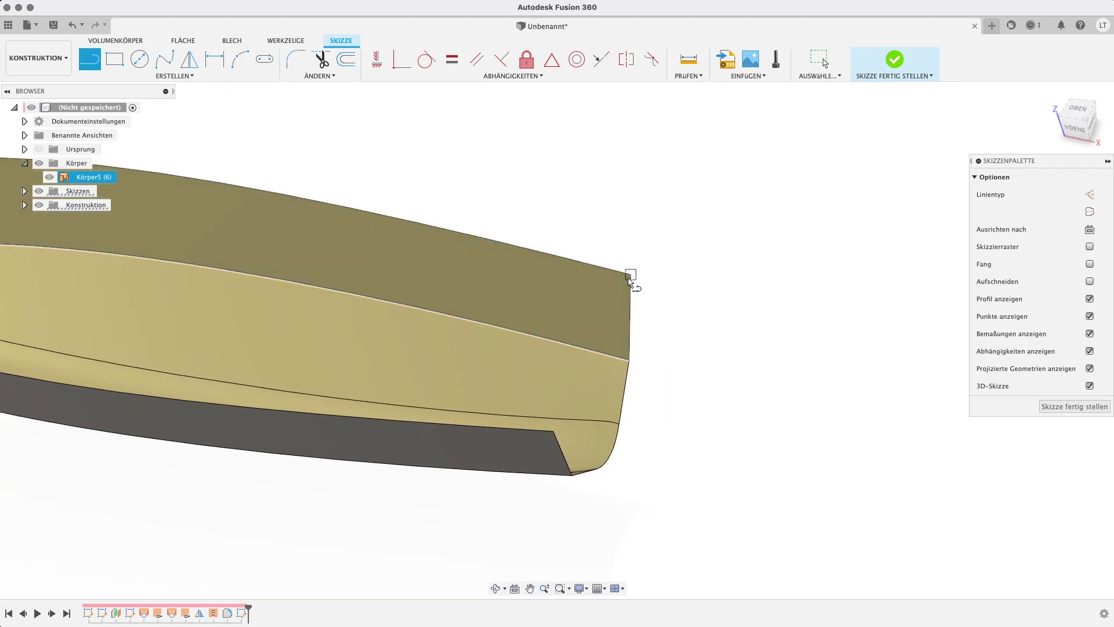
left_click(630, 276)
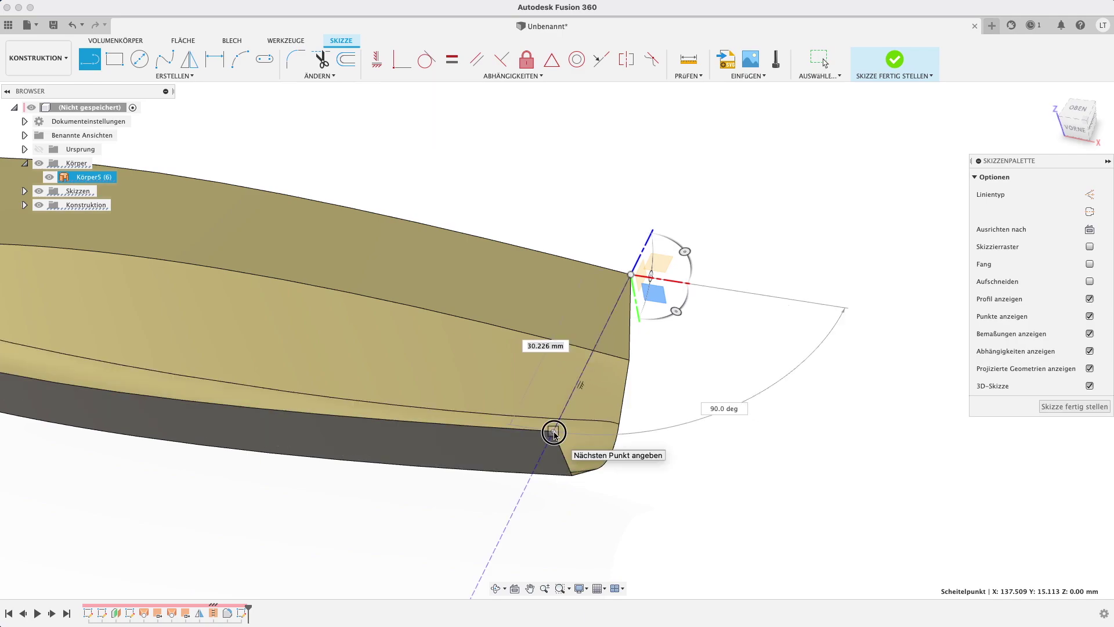
left_click(554, 433)
key("Escape")
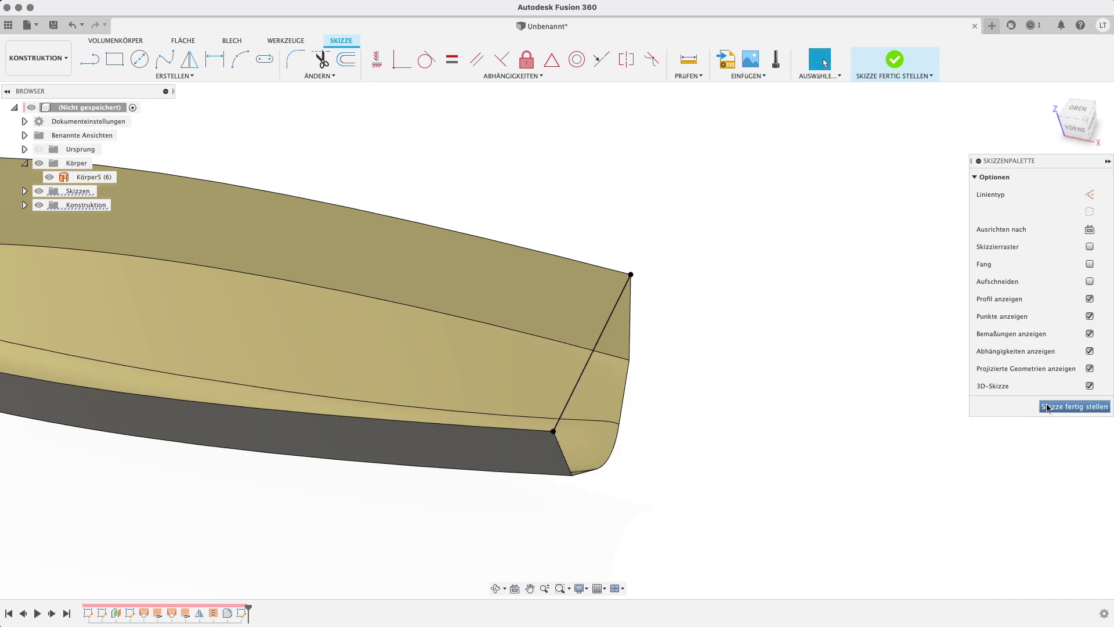
left_click(1047, 407)
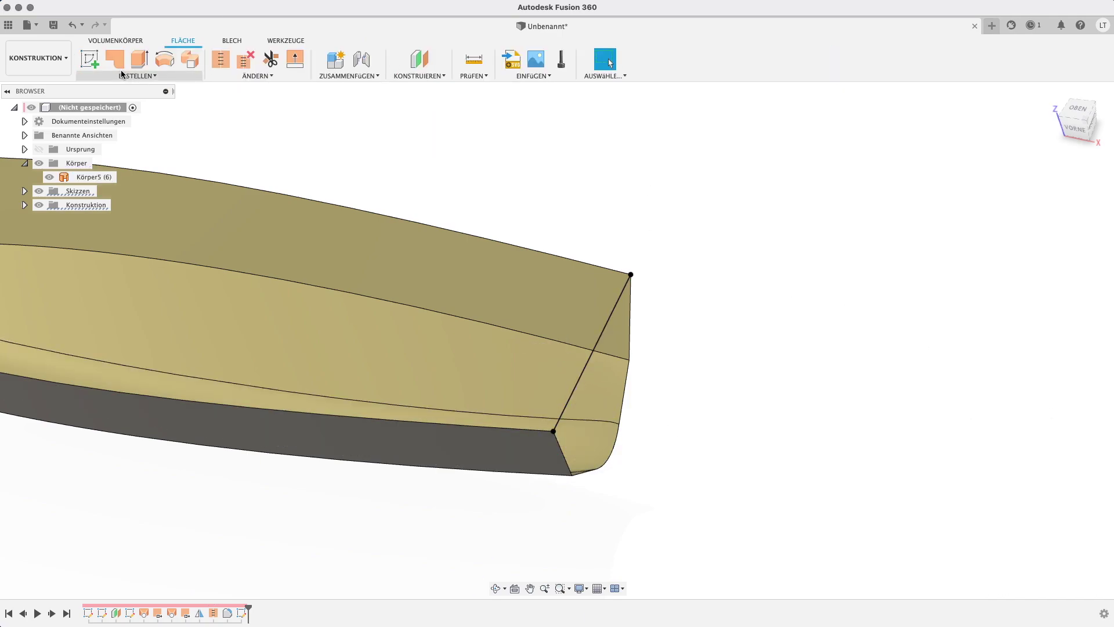
Define a patch boundary from the sketch line and stern edges, with chaining turned off.
left_click(120, 64)
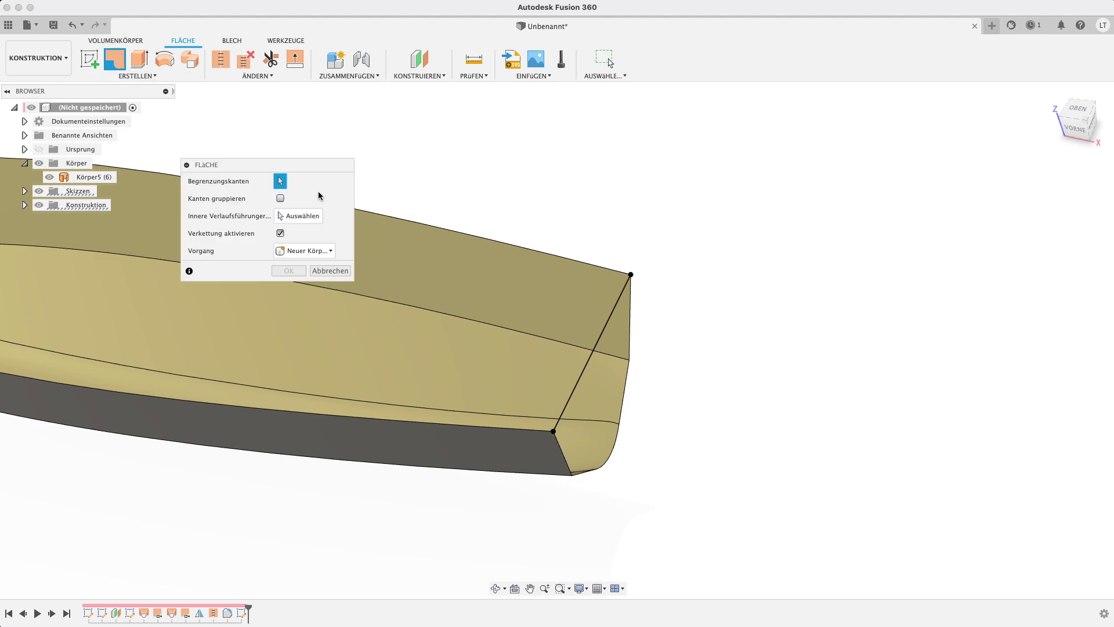
left_click(597, 348)
left_click(281, 286)
left_click(631, 359)
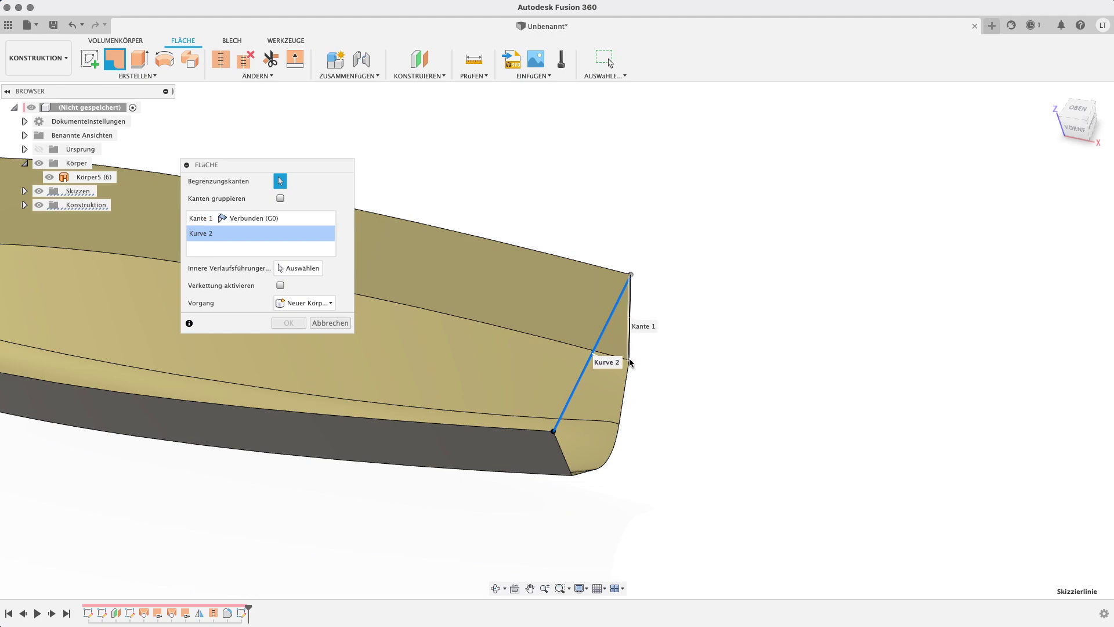
left_click(629, 374)
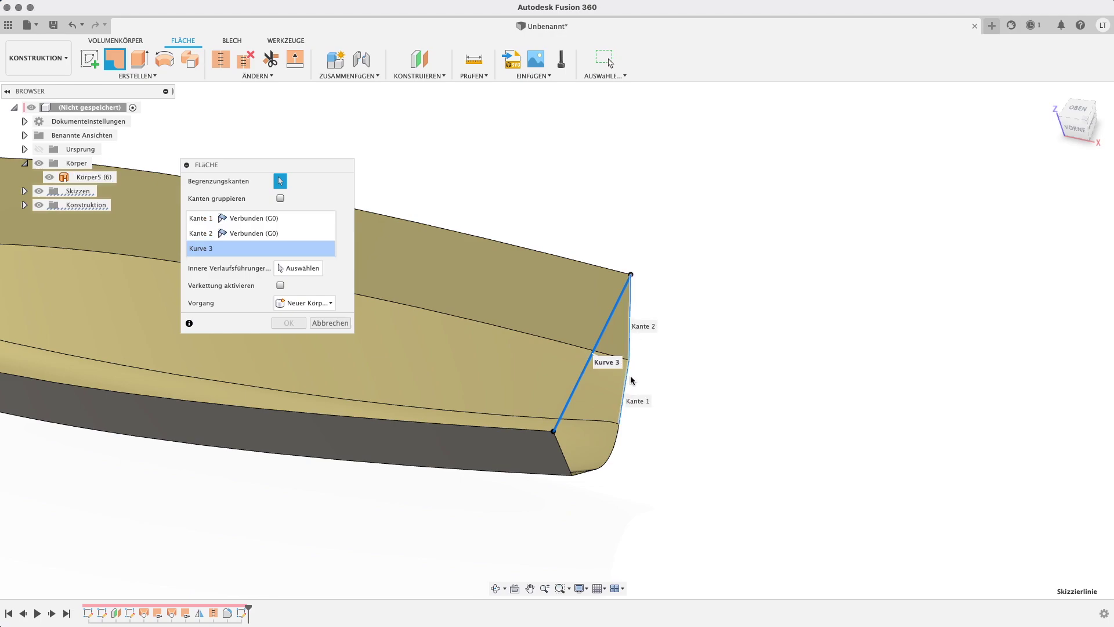
left_click(614, 448)
left_click(580, 475)
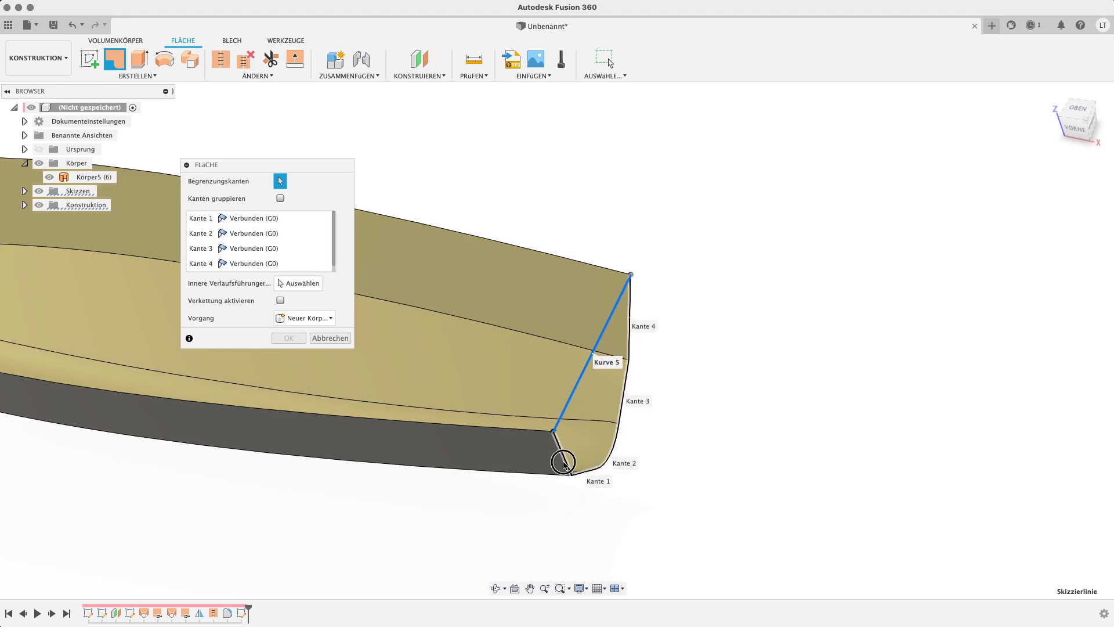
left_click(566, 468)
Create the stern patch surface Körper6 and zoom out to see the whole boat.
left_click(288, 338)
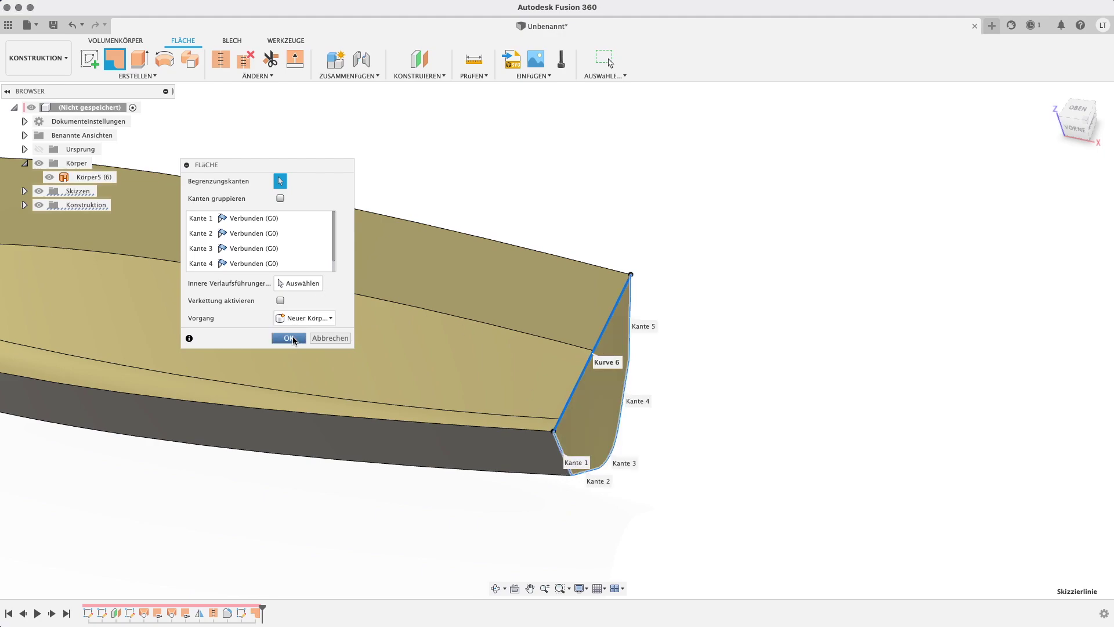
scroll(638, 377, "down", 5)
middle_click_drag(690, 381, 782, 414, "shift")
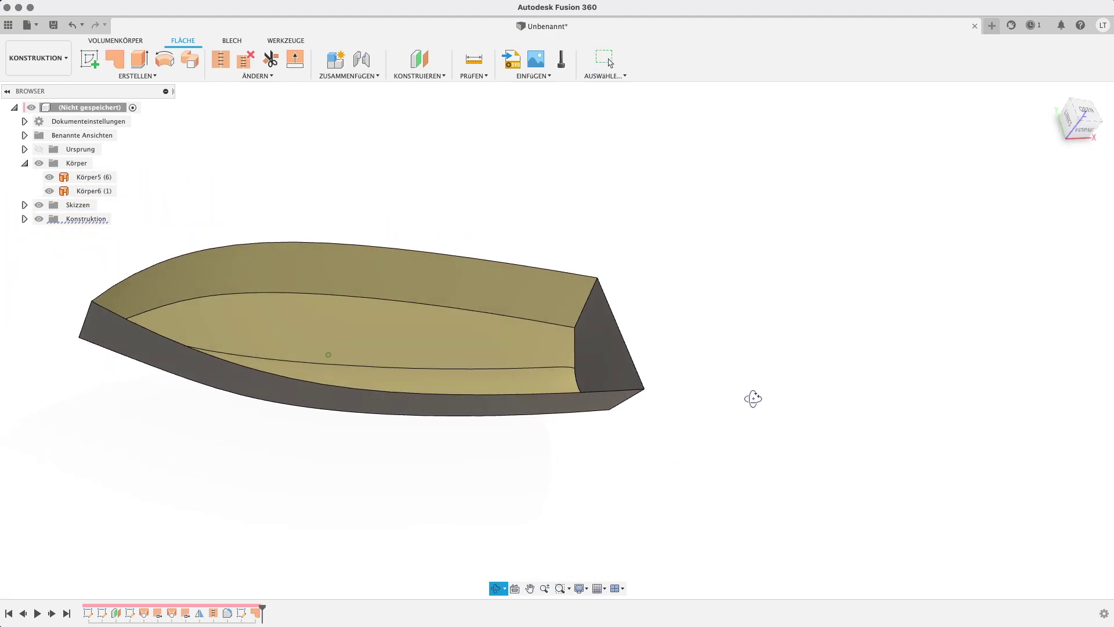
left_click(687, 382)
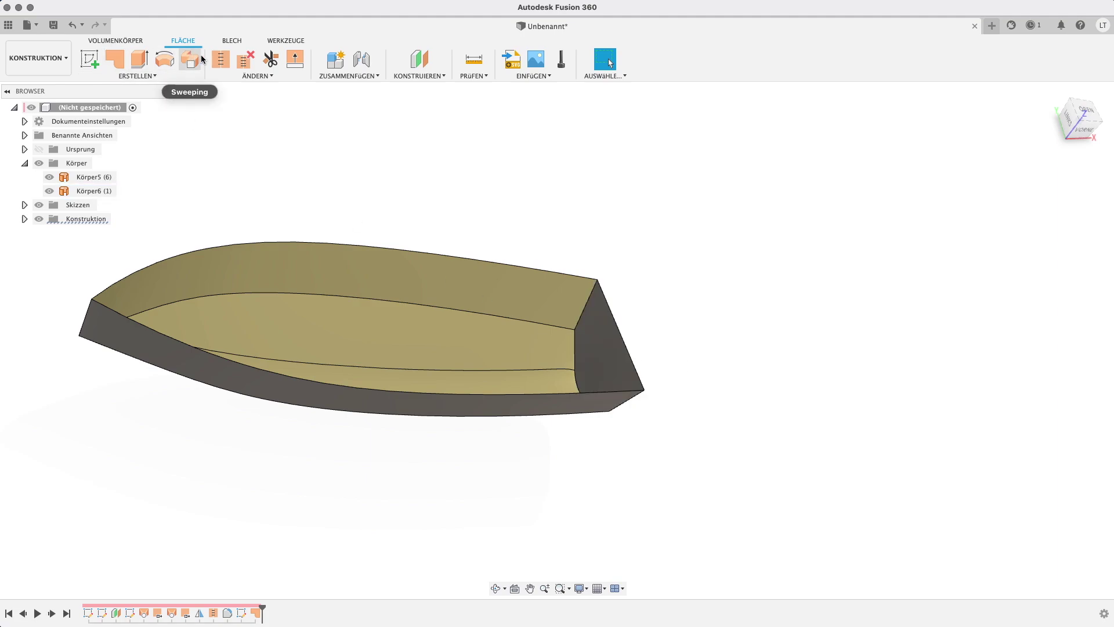
Patch the hull's open top from its three top edges, creating Körper7.
left_click(121, 65)
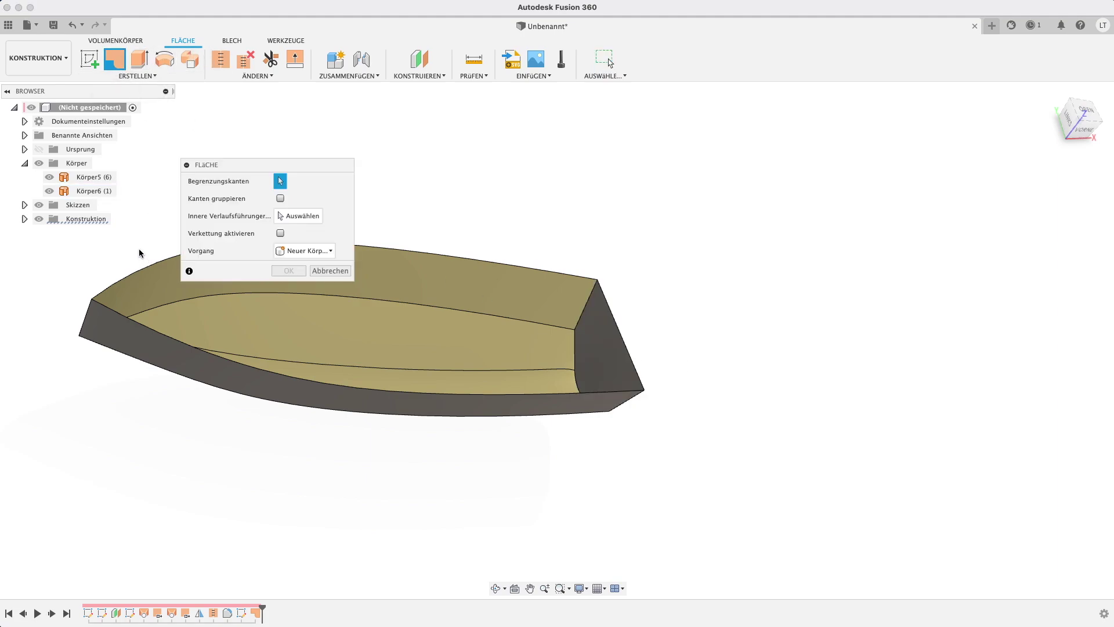
left_click(140, 272)
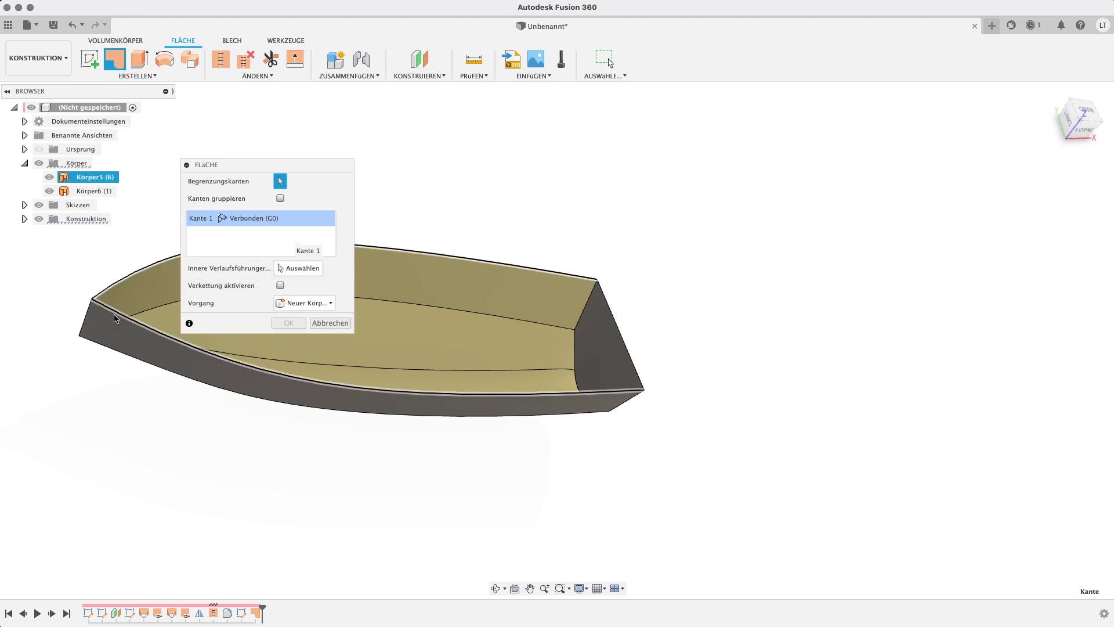
left_click(116, 315)
left_click(612, 314)
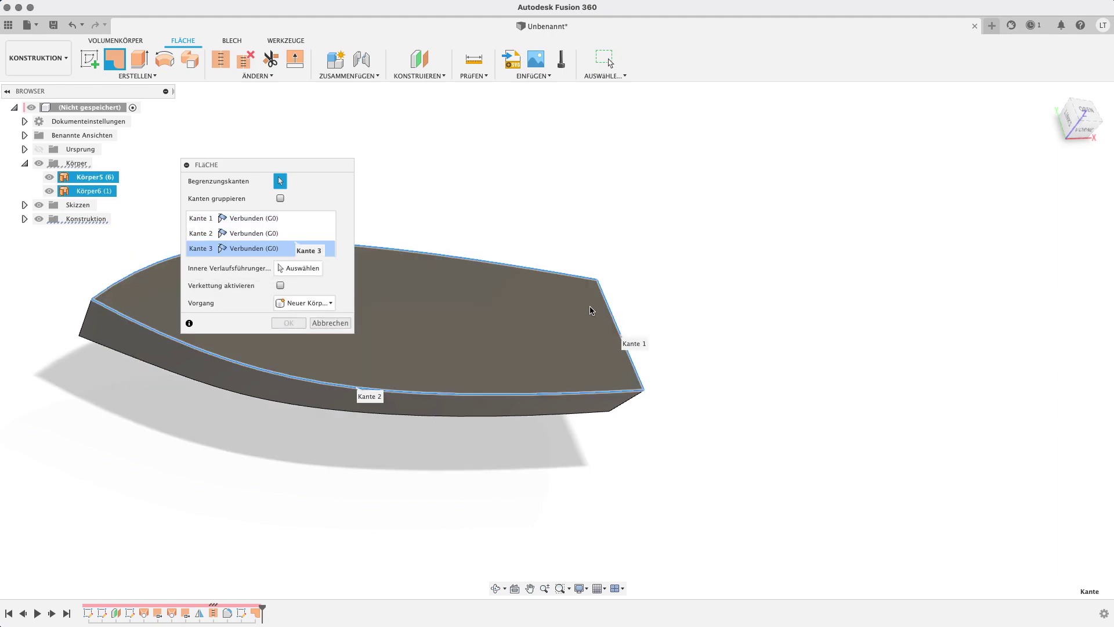
left_click(289, 322)
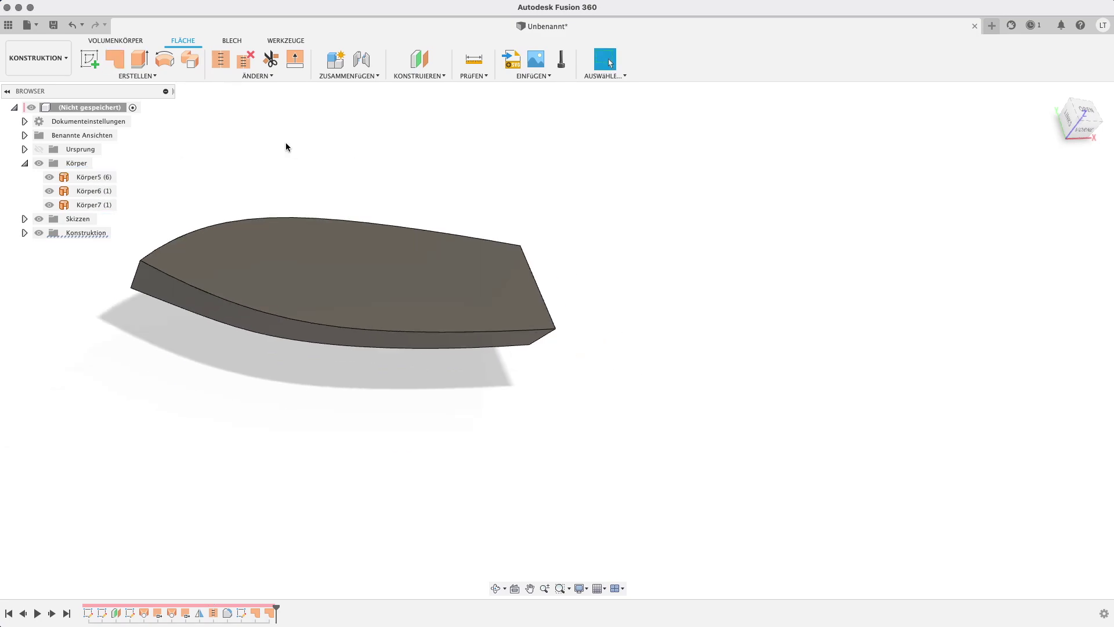
Select the hull, top patch and stern patch for stitching together.
left_click(220, 58)
left_click(290, 274)
left_click(222, 326)
mouse_move(221, 325)
middle_mouse_down("shift")
mouse_move(239, 311)
mouse_move(297, 357)
mouse_move(289, 351)
middle_mouse_up("shift")
left_click(484, 276)
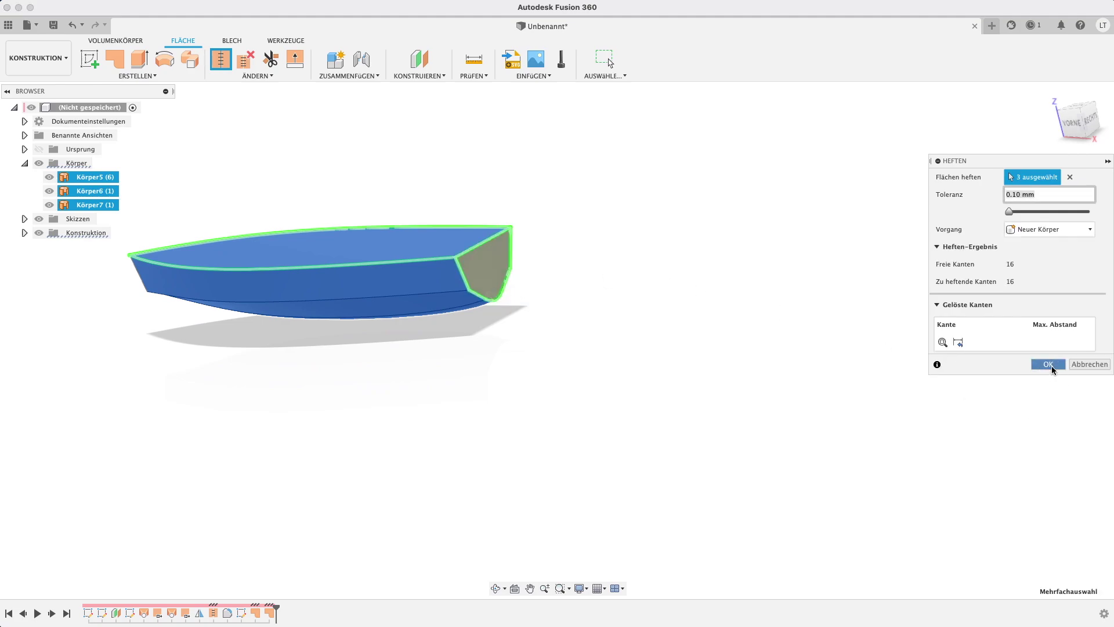
Stitch Körper5, Körper6 and Körper7 at 0.10 mm tolerance into one closed solid.
left_click(1050, 364)
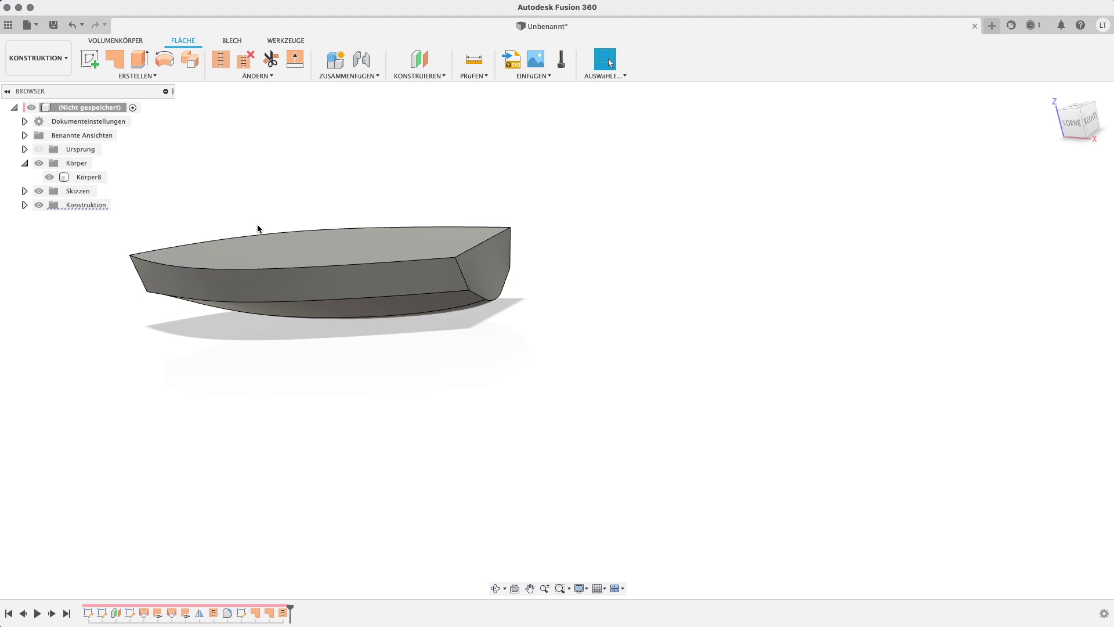
Orbit to look down on the top of solid Körper8 and show the VOLUMENKÖRPER tools.
left_click(74, 179)
scroll(417, 241, "down", 2)
left_click(358, 225)
mouse_move(358, 224)
middle_mouse_down("shift")
mouse_move(581, 323)
mouse_move(462, 305)
middle_mouse_up("shift")
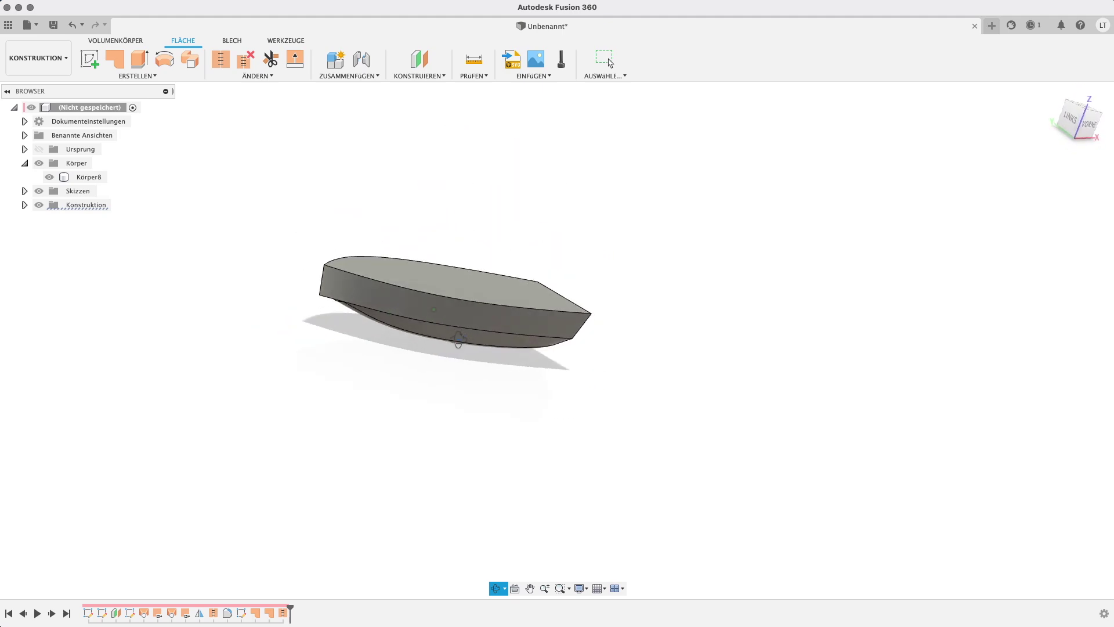
middle_click_drag(462, 305, 444, 352, "shift")
scroll(444, 352, "up", 4)
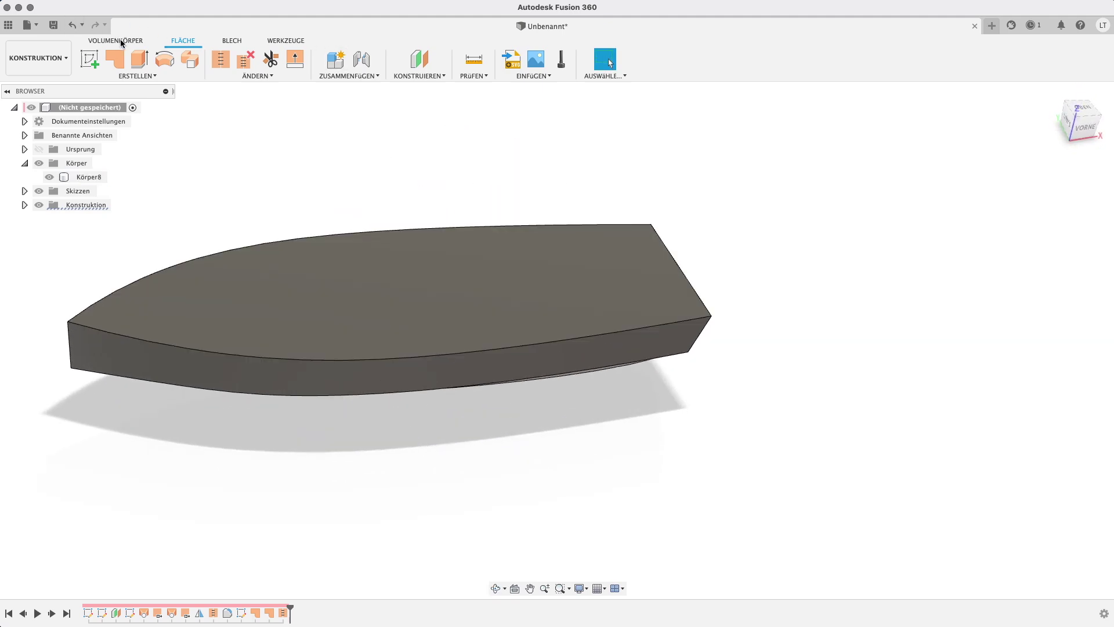
left_click(121, 39)
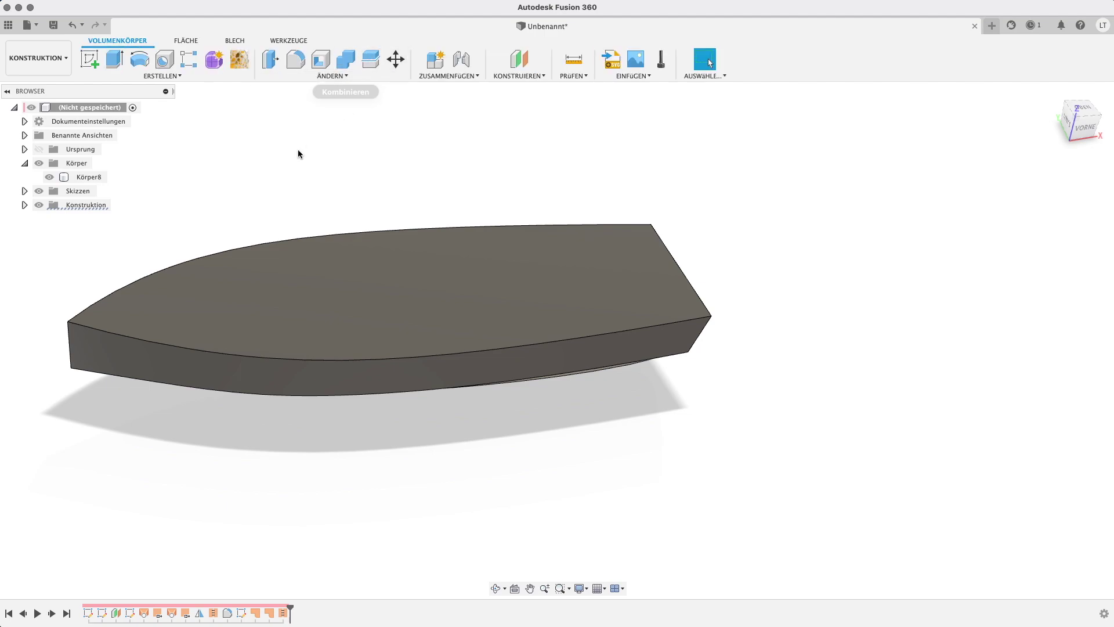
Shell Körper8 with 3 mm inner thickness, removing the top face, then view it low.
left_click(315, 65)
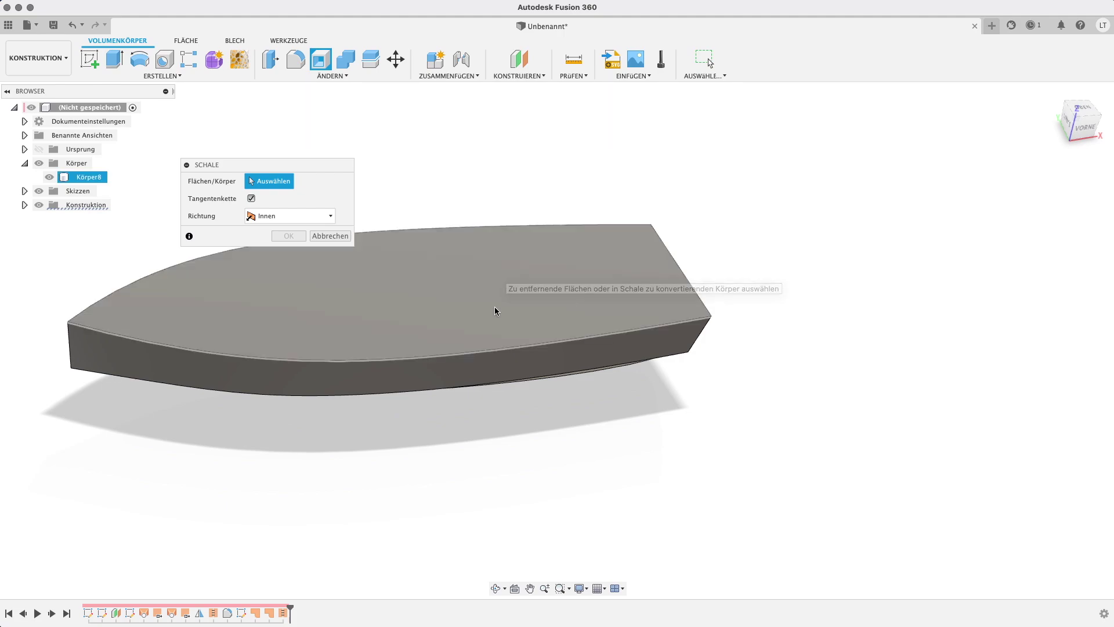
left_click(494, 308)
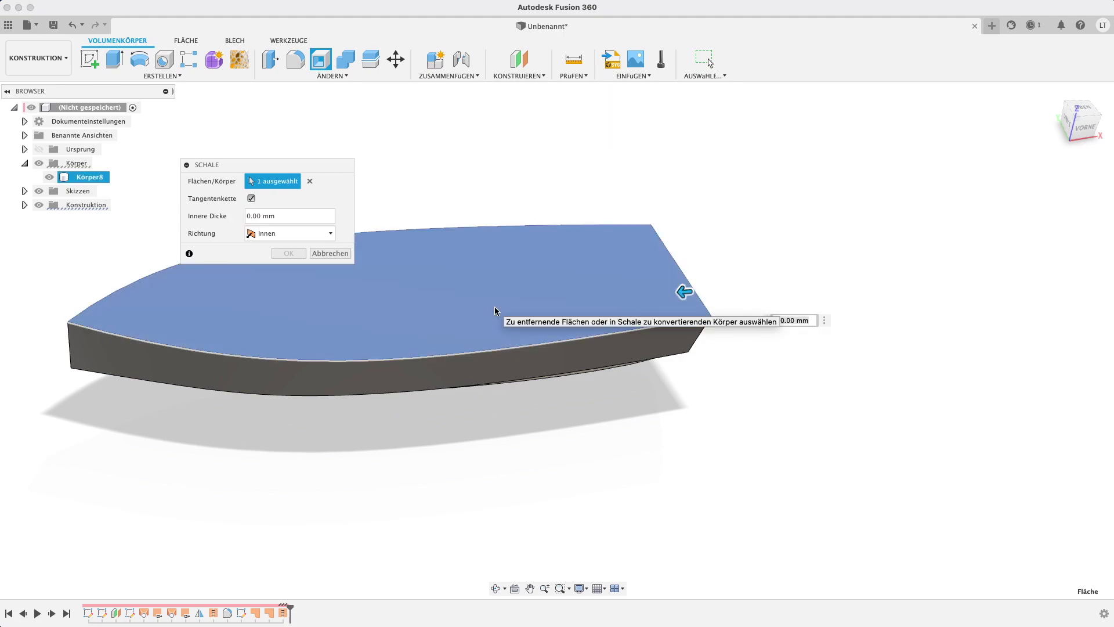
key("Return")
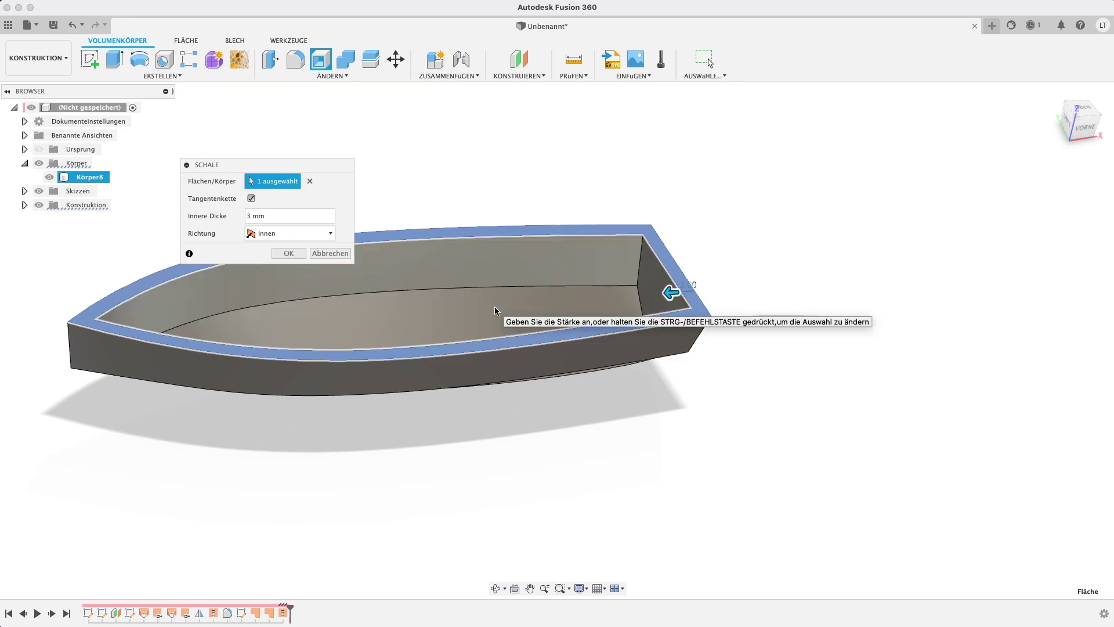
mouse_move(744, 333)
middle_mouse_down("shift")
mouse_move(747, 267)
mouse_move(776, 278)
mouse_move(778, 303)
mouse_move(754, 336)
mouse_move(661, 363)
mouse_move(659, 381)
mouse_move(803, 351)
mouse_move(935, 343)
mouse_move(908, 338)
mouse_move(1021, 339)
middle_mouse_up("shift")
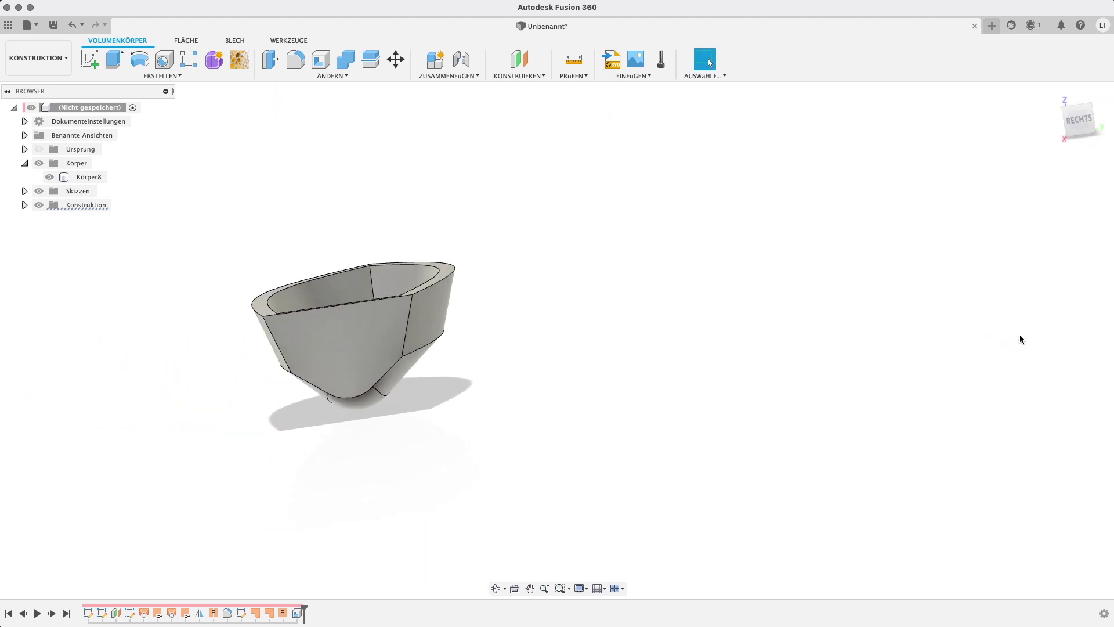
scroll(760, 345, "down", 3)
mouse_move(768, 342)
middle_mouse_down("shift")
mouse_move(763, 388)
mouse_move(701, 381)
mouse_move(651, 413)
middle_mouse_up("shift")
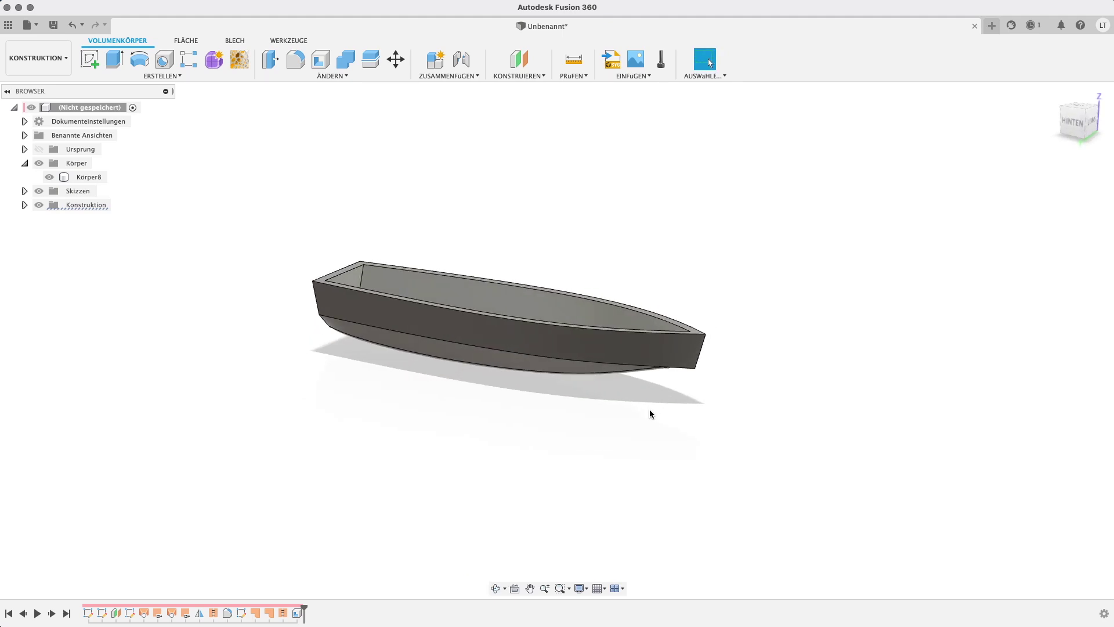